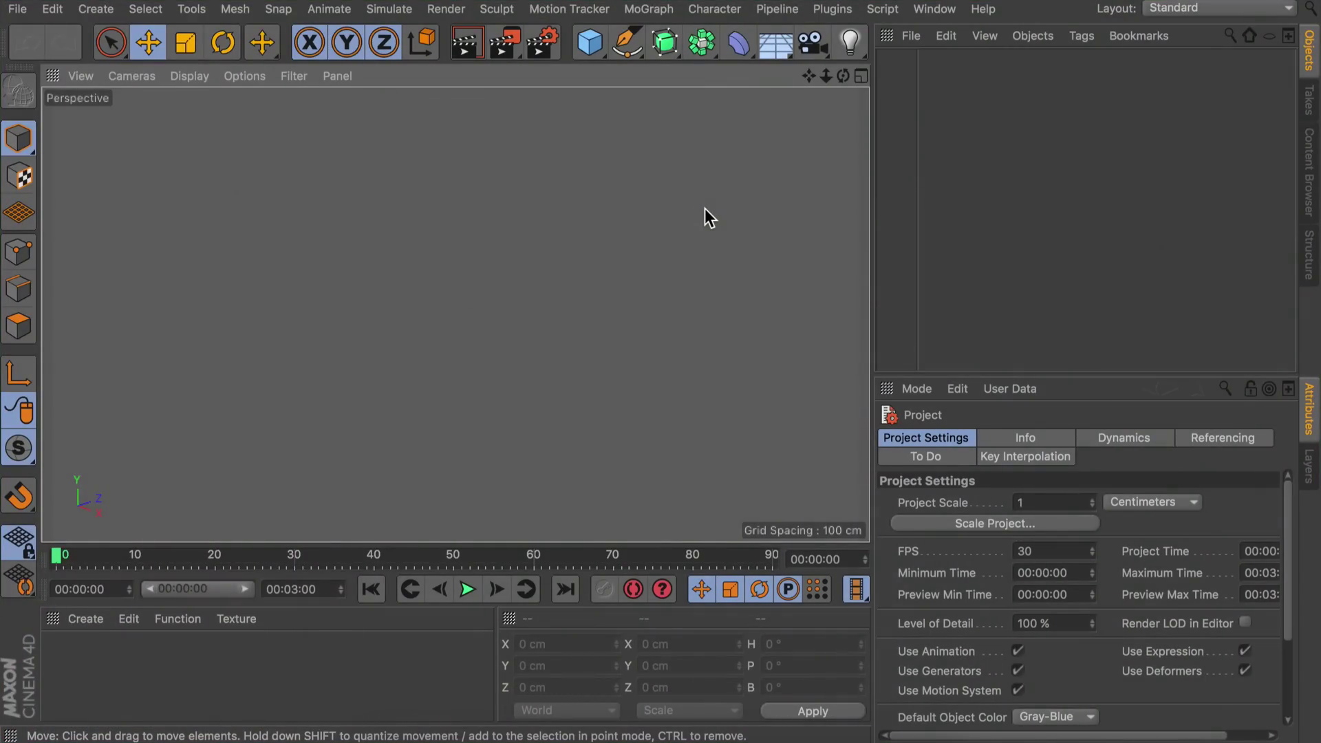
# Add a Platonic icosahedron from the primitives and an Atom Array object.
pyautogui.click(592, 49)
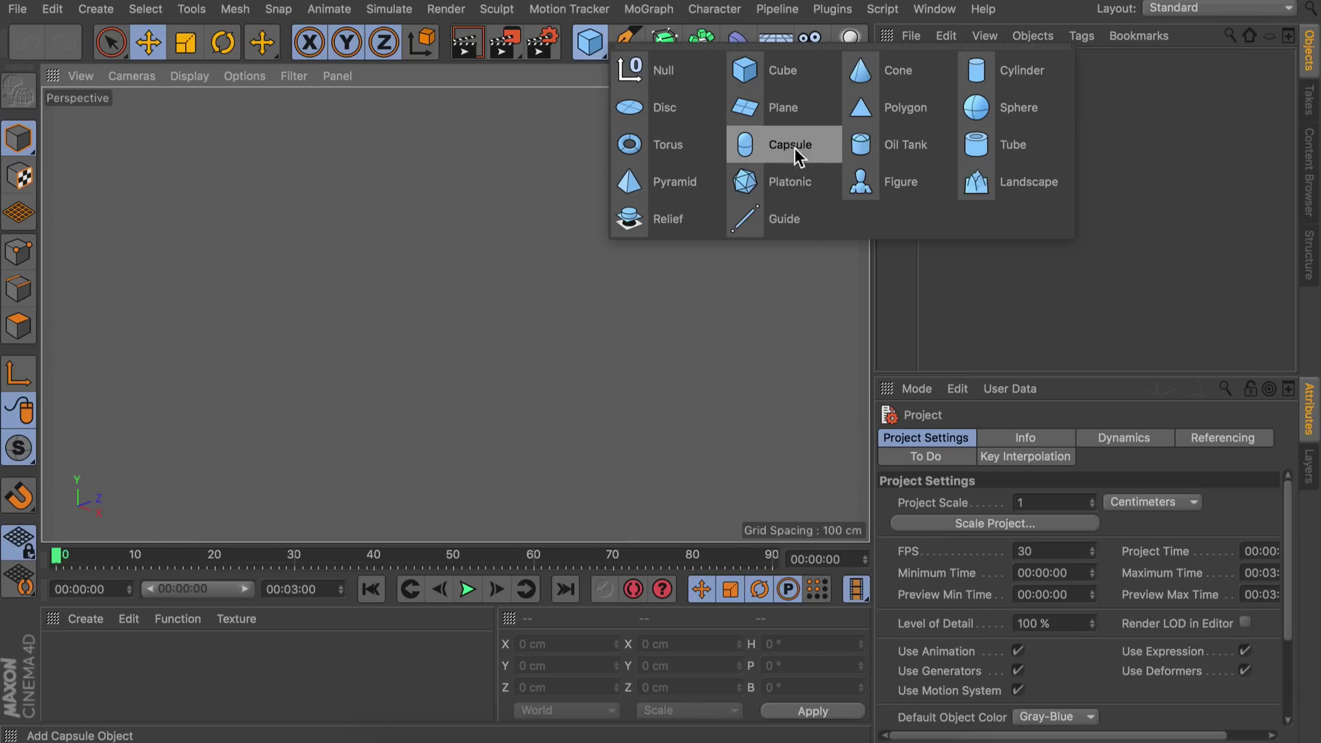
pyautogui.click(795, 184)
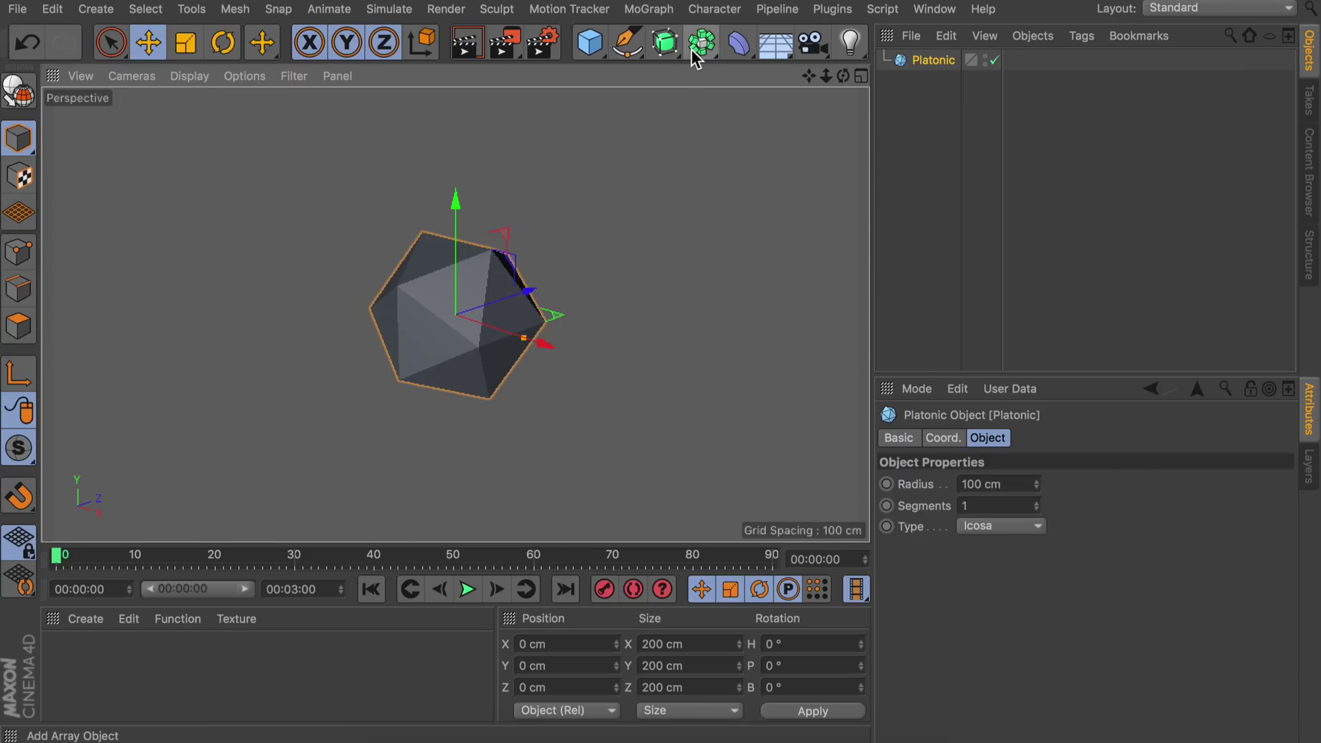
pyautogui.moveTo(693, 51); pyautogui.dragTo(944, 59)
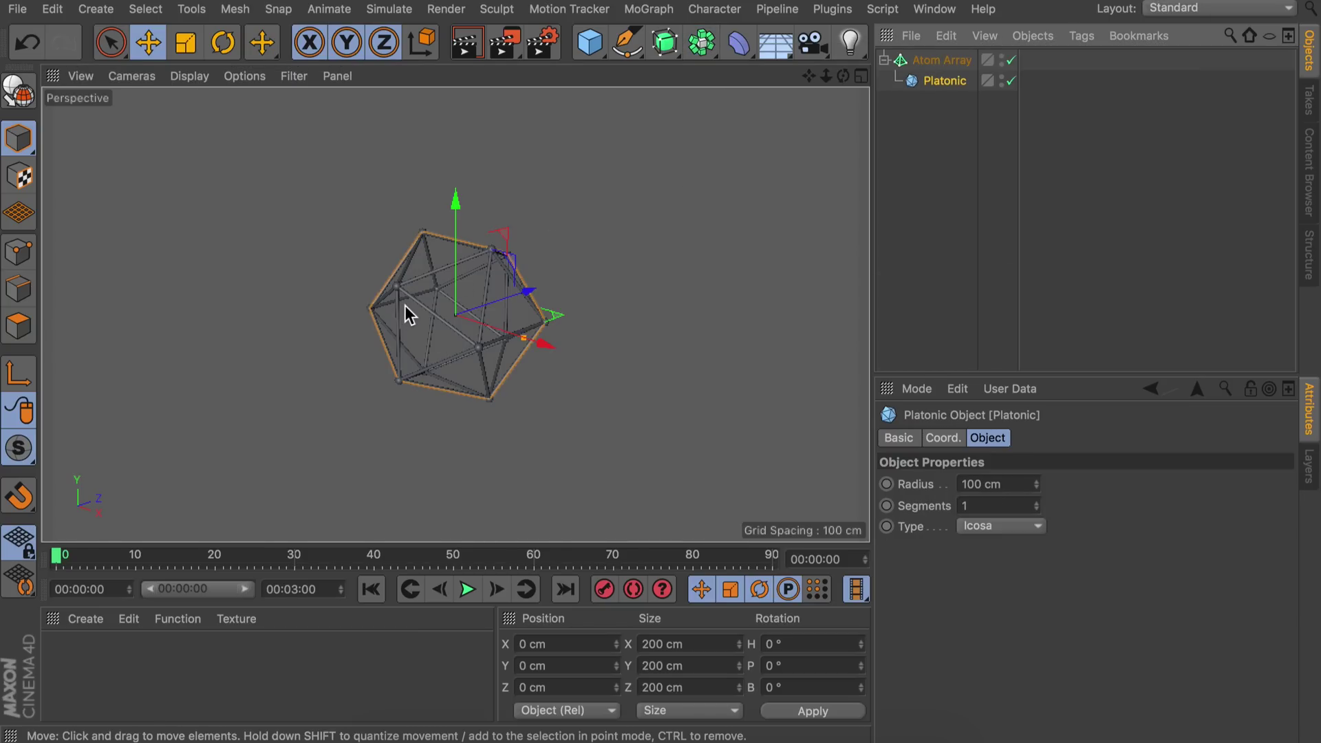
# Set the Atom Array's Sphere Radius to 0.4 cm so the icosahedron shows as thin struts.
pyautogui.scroll(5, 488, 279)
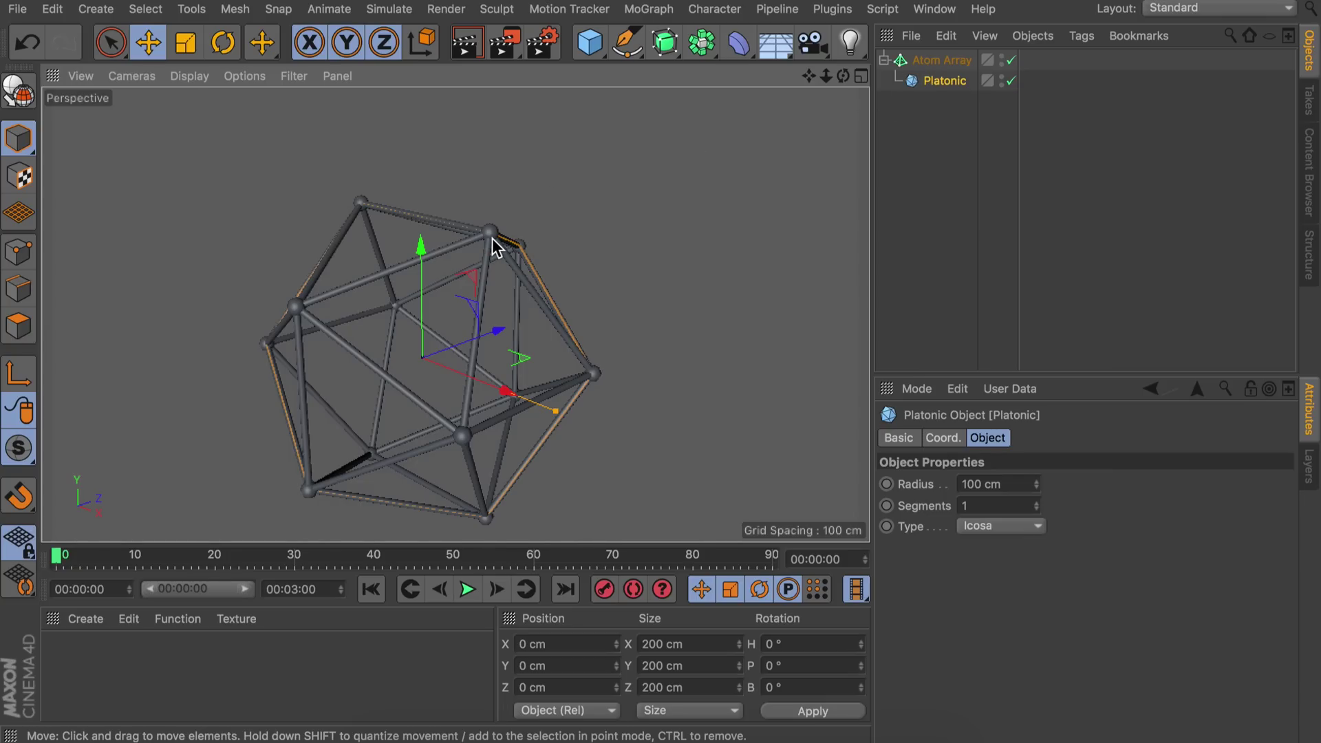
pyautogui.click(952, 60)
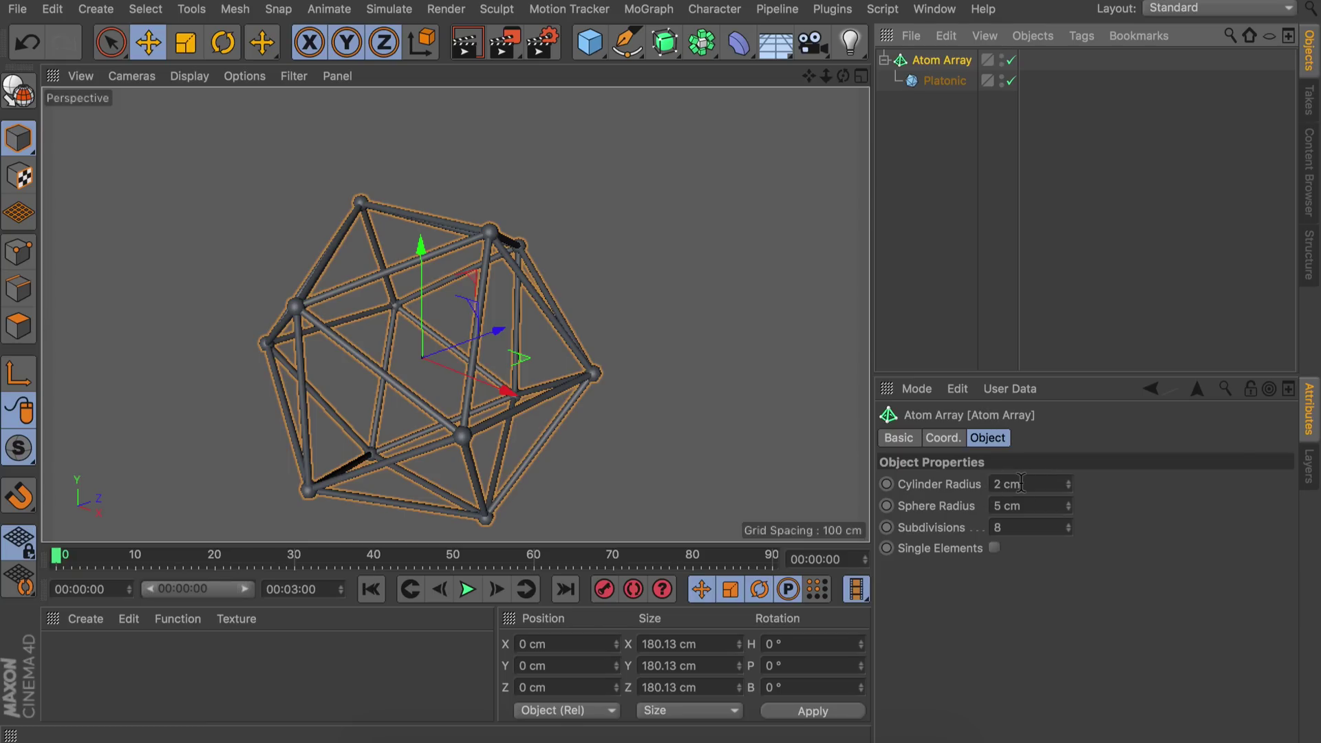
pyautogui.click(1022, 505)
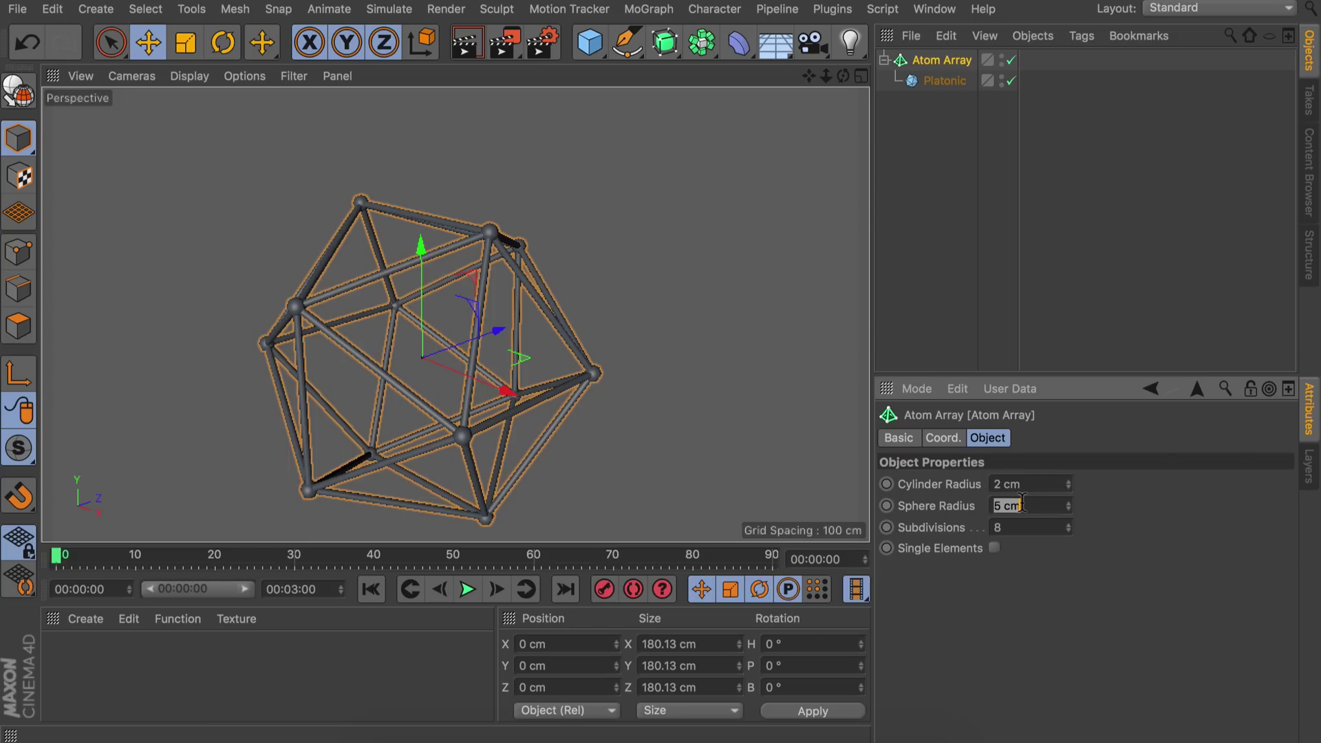
pyautogui.write('0.4')
pyautogui.press('Return')
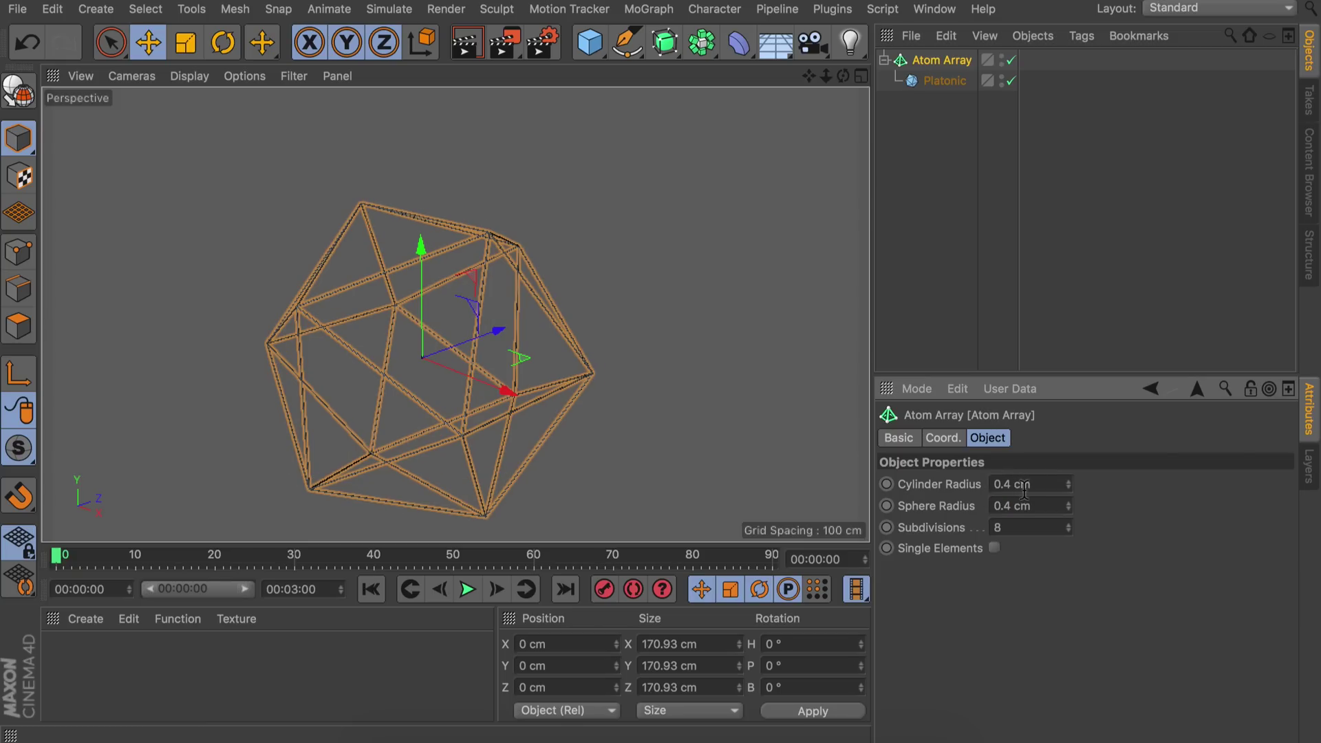
pyautogui.click(988, 225)
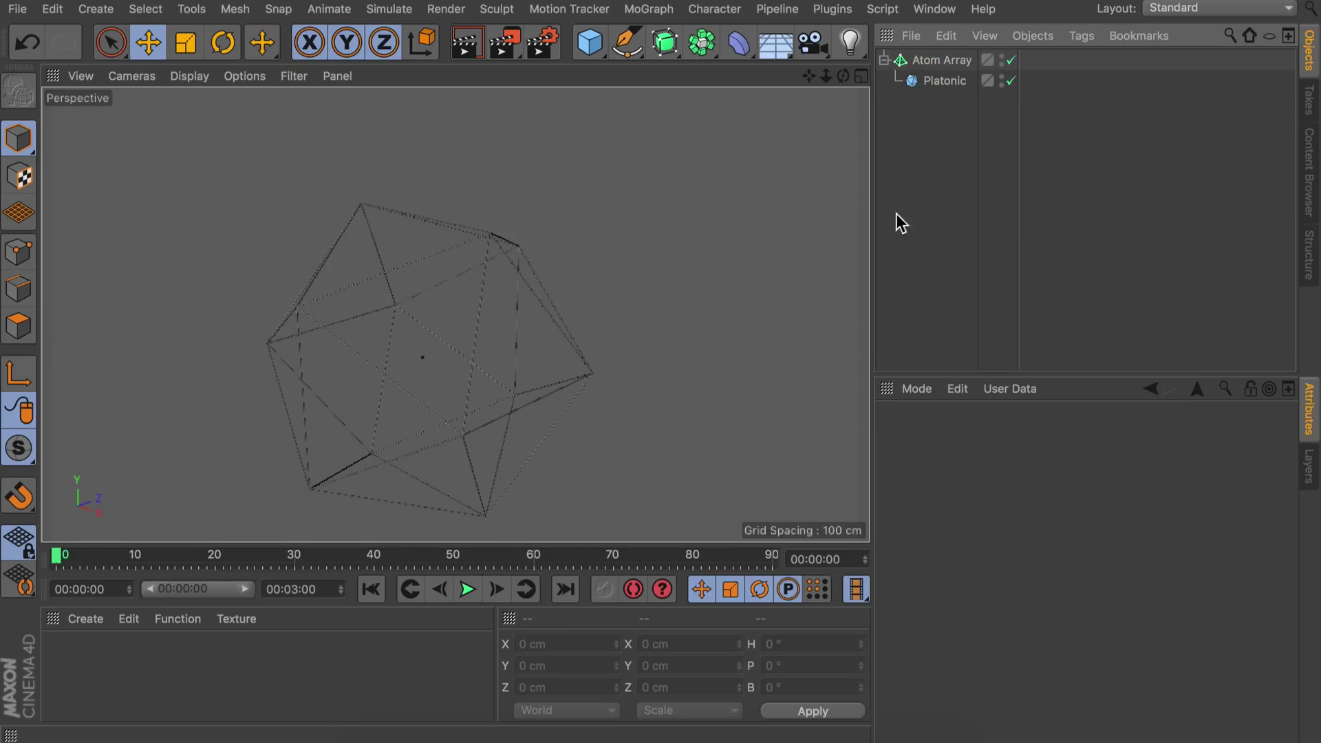
pyautogui.scroll(6, 495, 241)
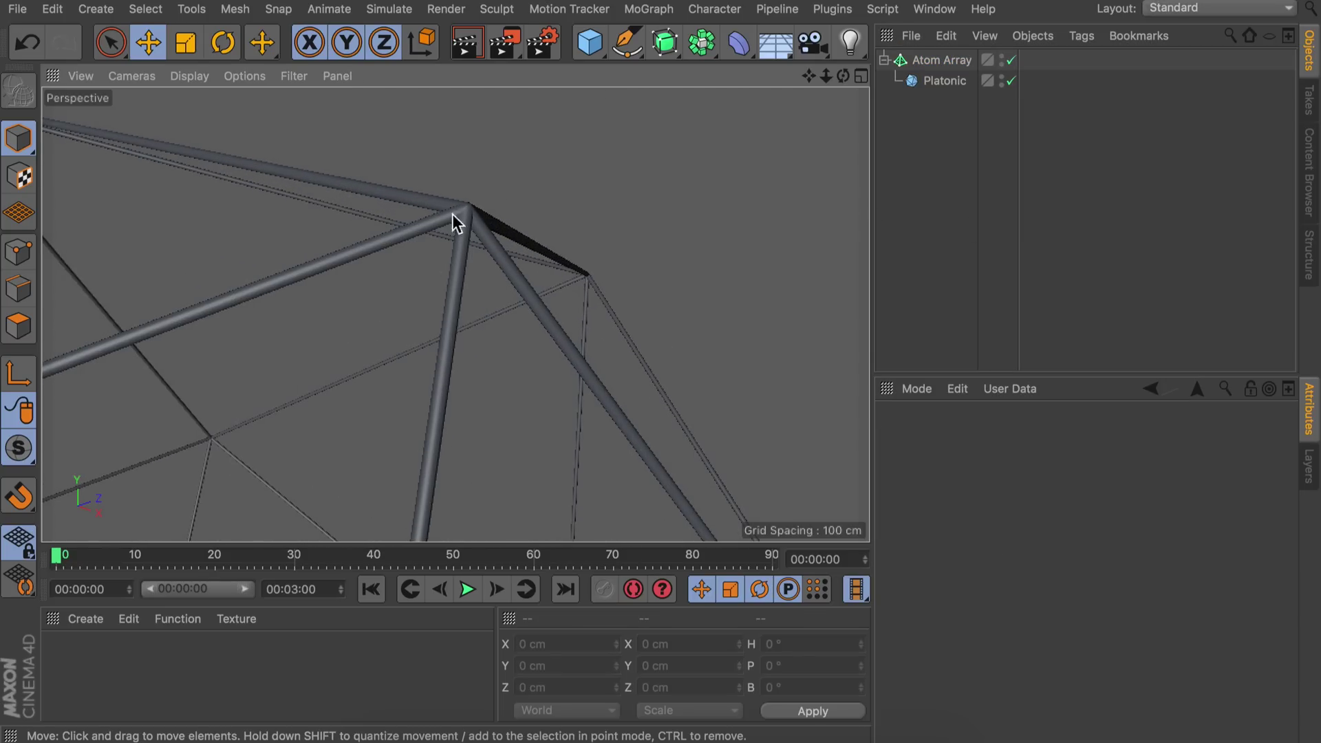
pyautogui.scroll(-6, 471, 205)
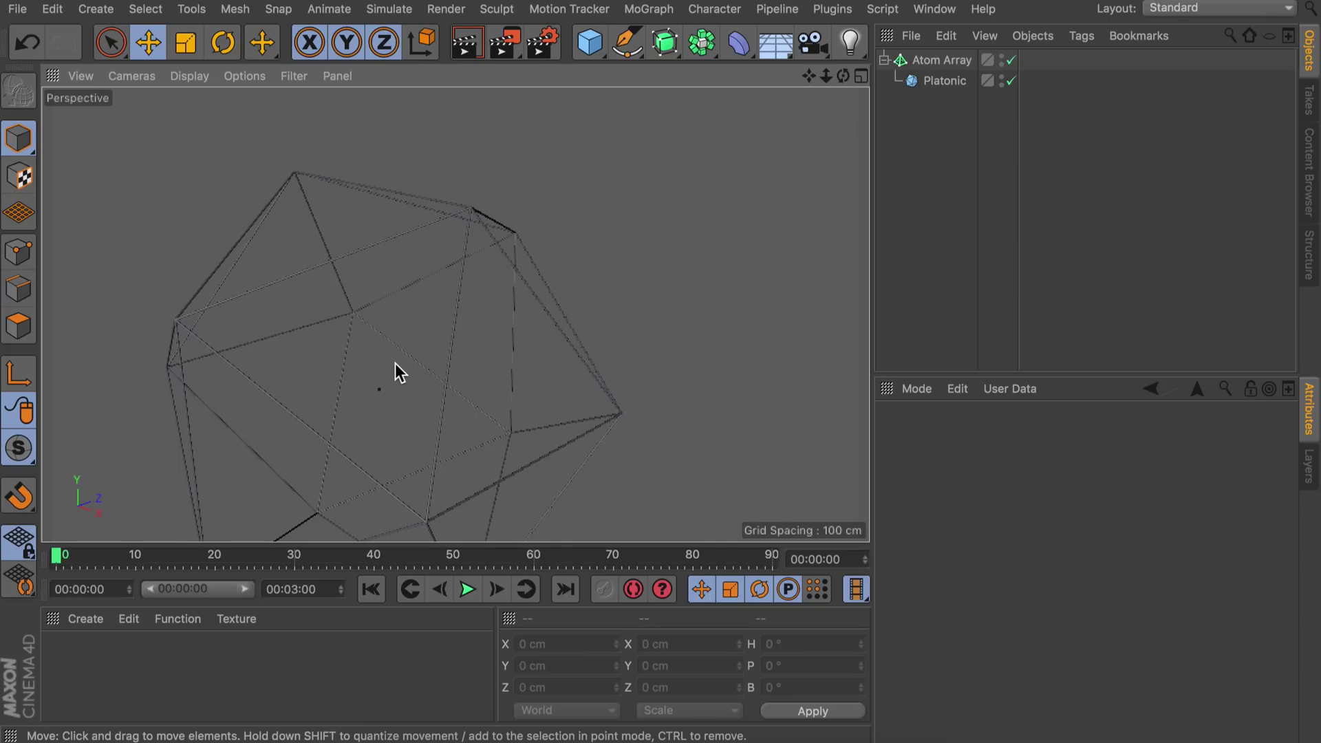
pyautogui.click(937, 80)
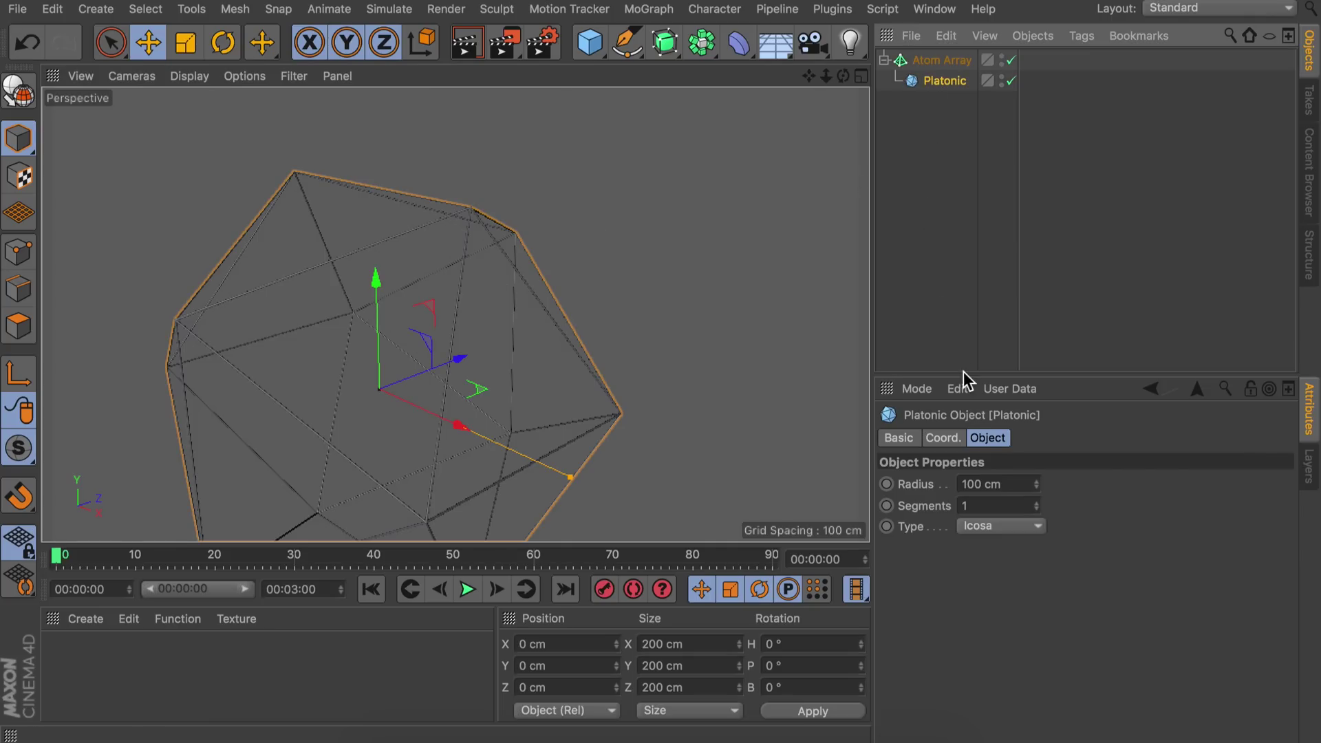
# Give the Platonic 2 segments and nest it in a Subdivision Surface under the Atom Array.
pyautogui.click(1038, 502)
pyautogui.keyDown('alt'); pyautogui.moveTo(410, 315); pyautogui.dragTo(516, 269); pyautogui.keyUp('alt')
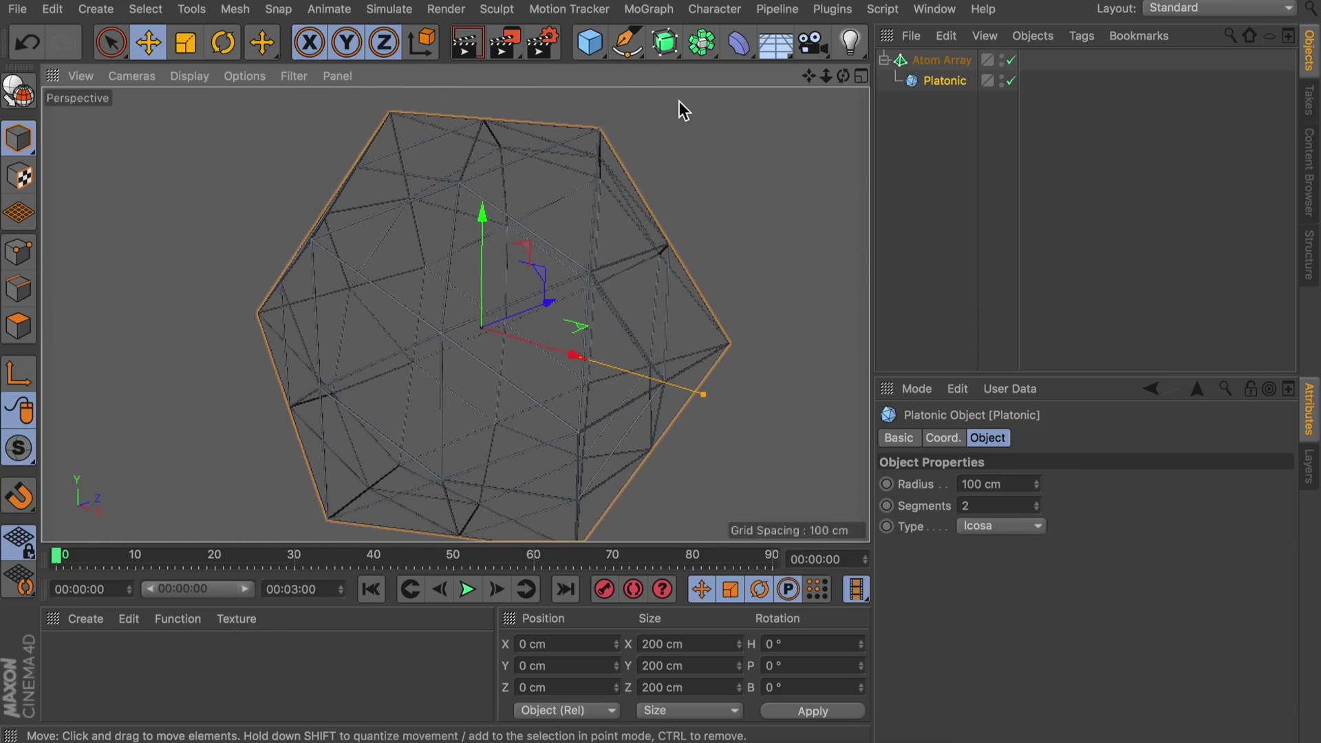
pyautogui.click(666, 43)
pyautogui.click(939, 60)
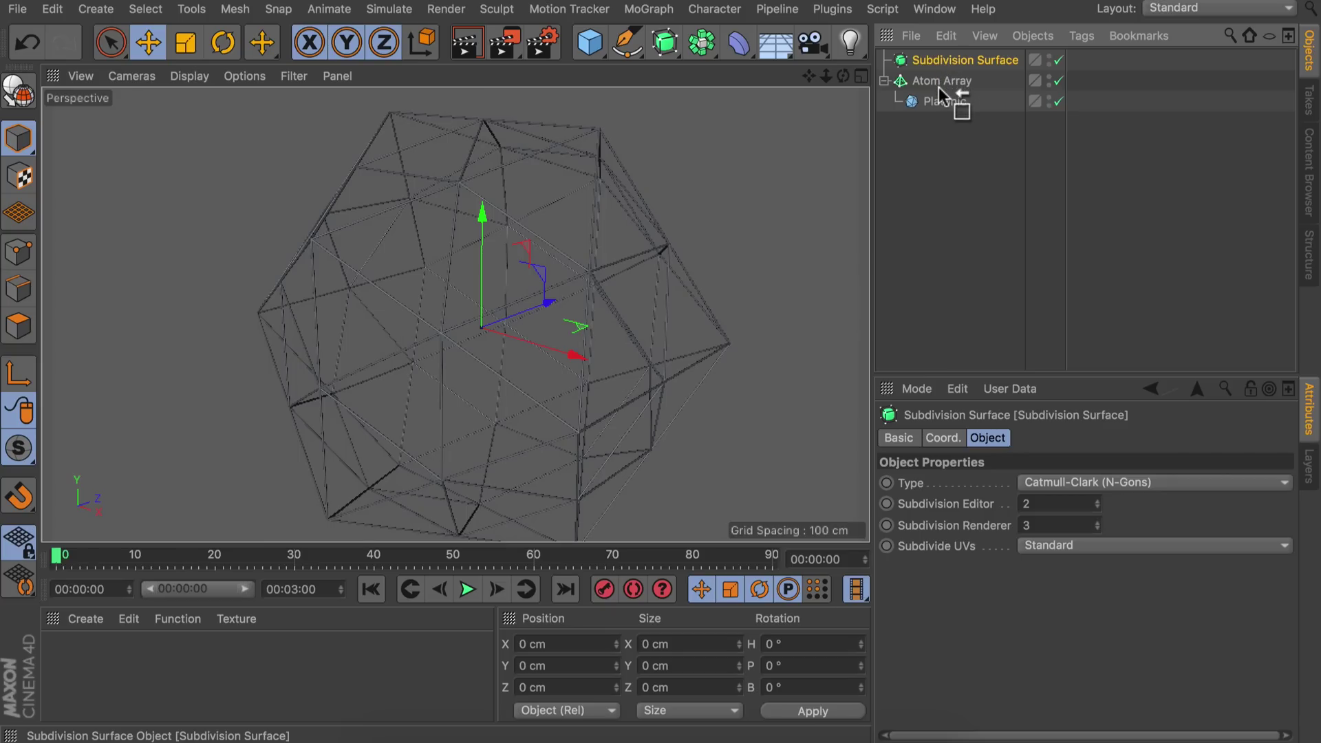
pyautogui.moveTo(939, 91); pyautogui.dragTo(938, 89)
pyautogui.click(939, 107)
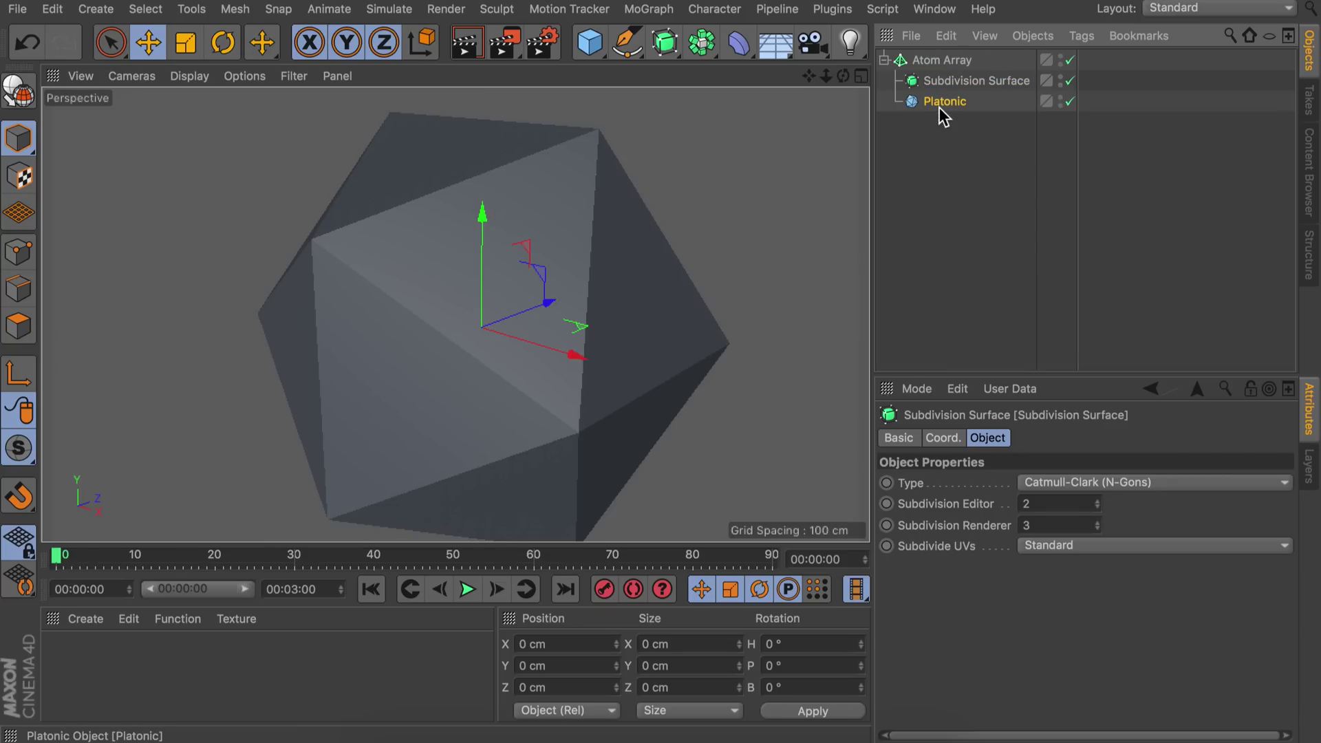
pyautogui.moveTo(955, 81); pyautogui.dragTo(955, 81)
pyautogui.scroll(3, 555, 200)
pyautogui.keyDown('alt'); pyautogui.moveTo(555, 201); pyautogui.dragTo(589, 218); pyautogui.keyUp('alt')
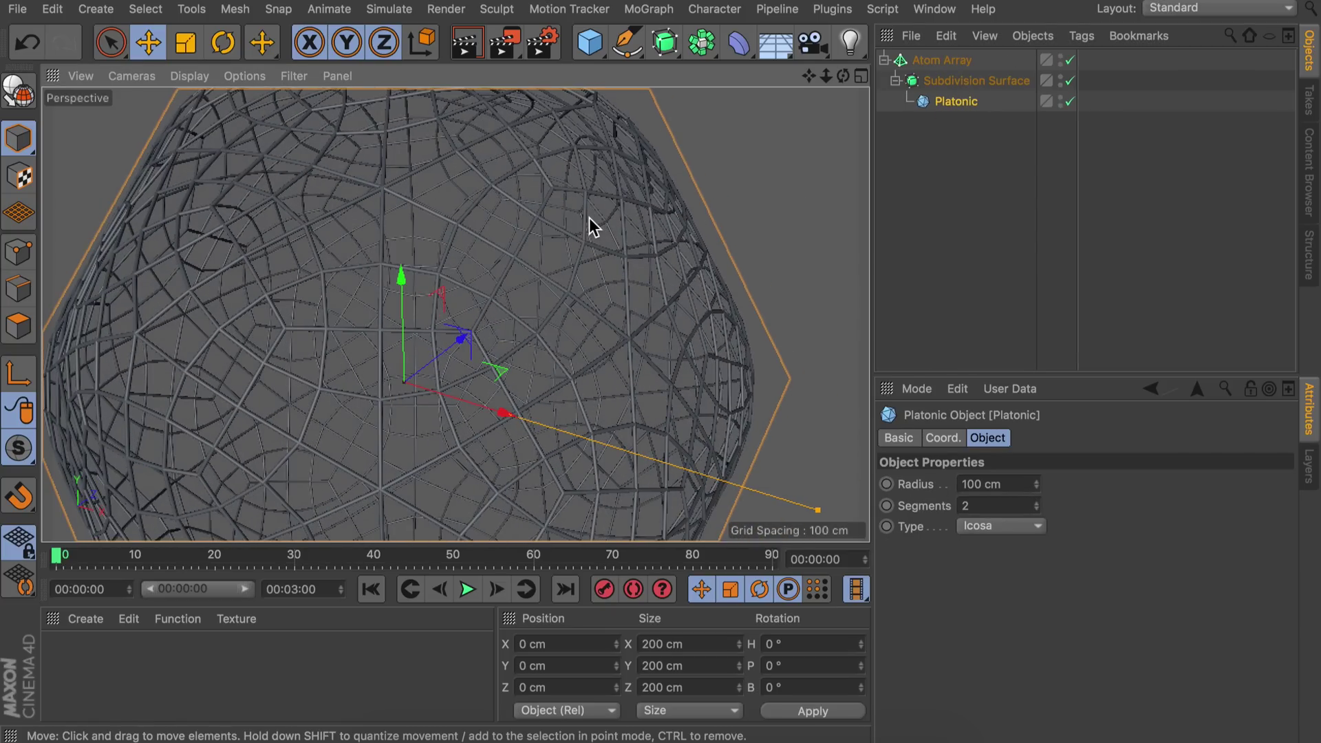
pyautogui.scroll(-3, 587, 217)
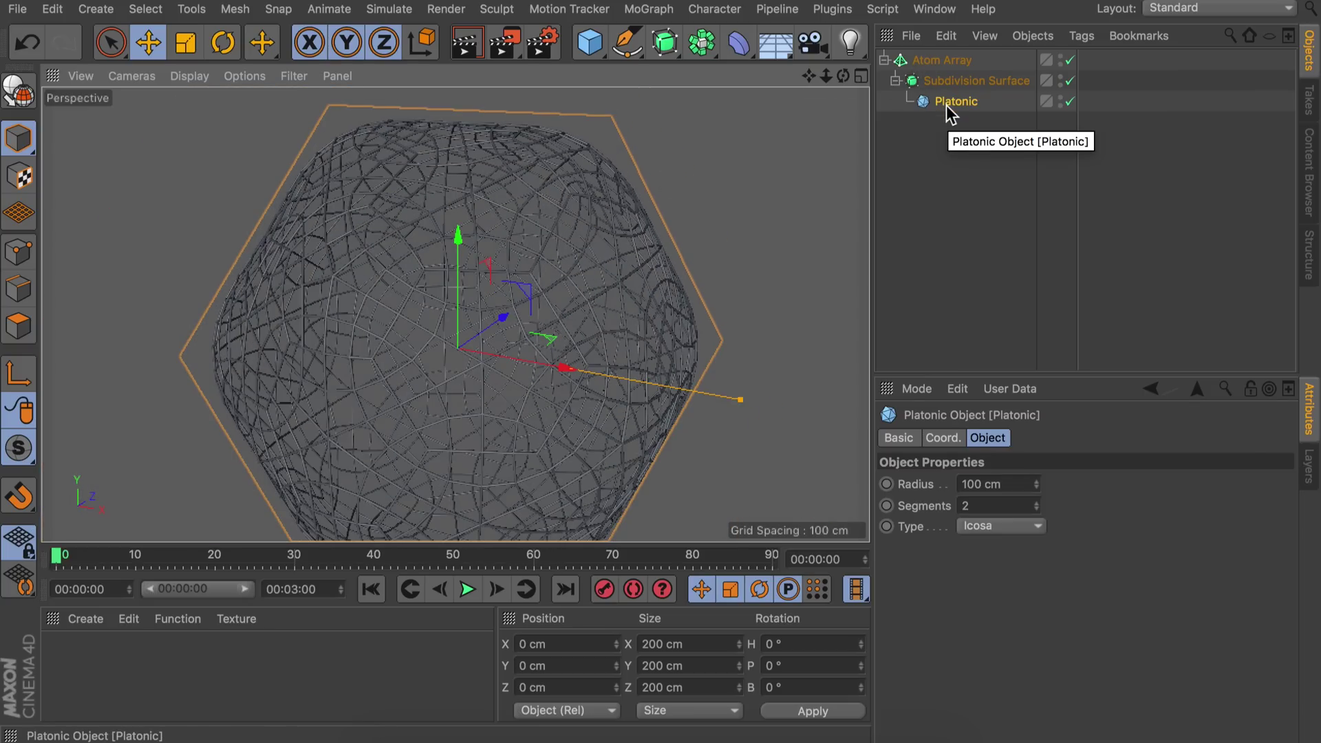
# Add a Bevel deformer and a Smoothing deformer to the scene.
pyautogui.click(740, 43)
pyautogui.click(379, 330)
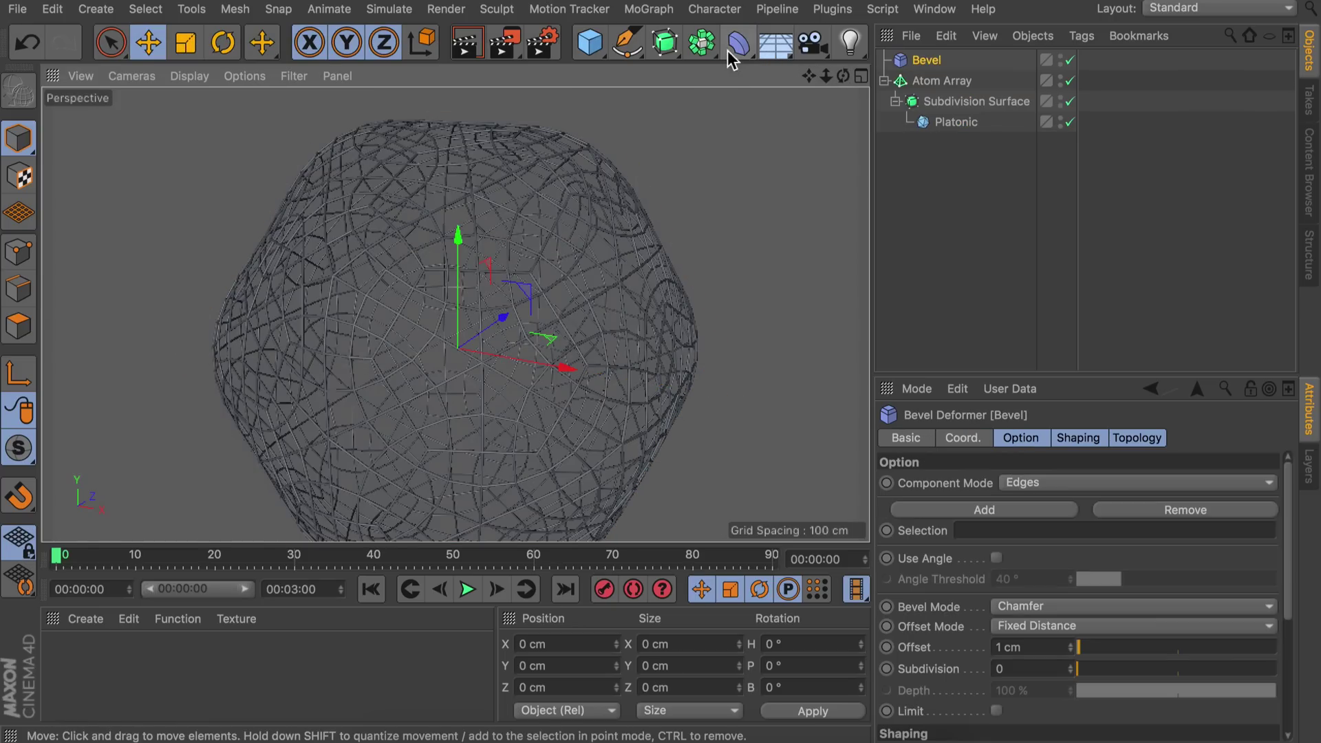
pyautogui.click(740, 43)
pyautogui.click(199, 333)
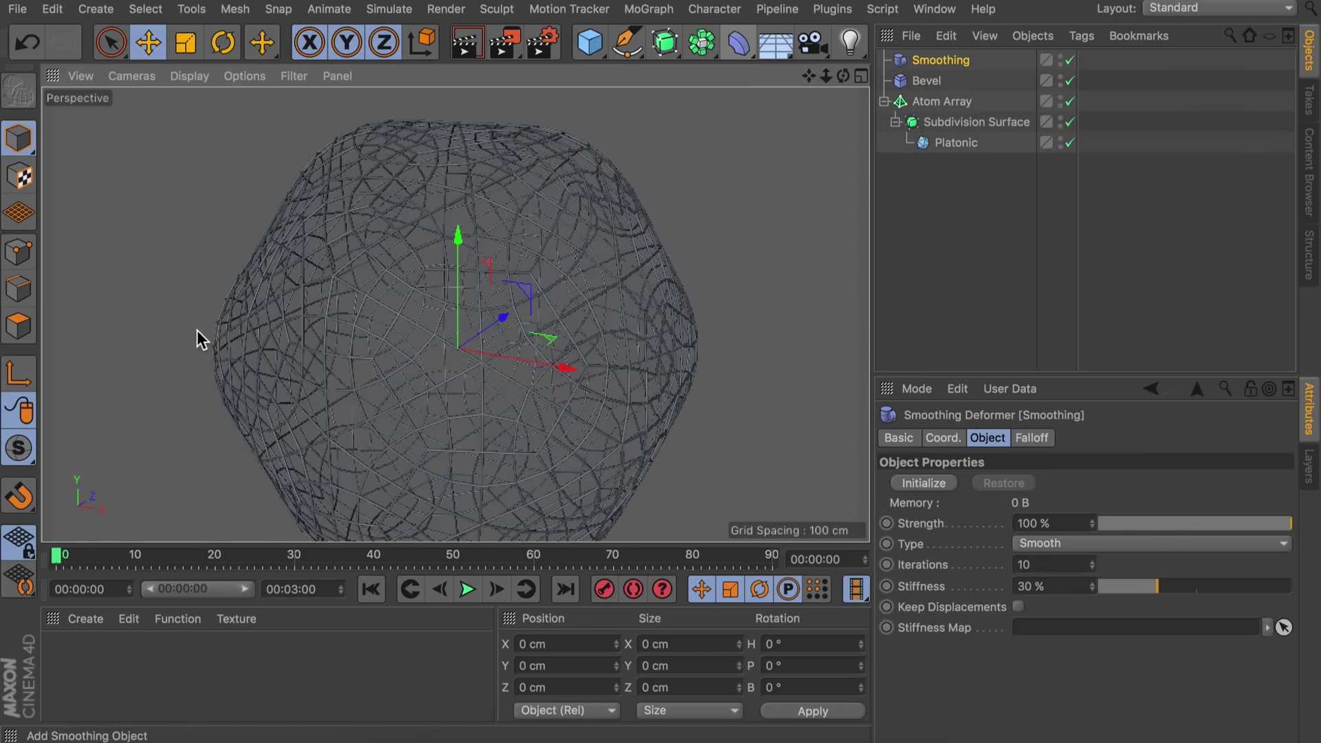
pyautogui.click(739, 42)
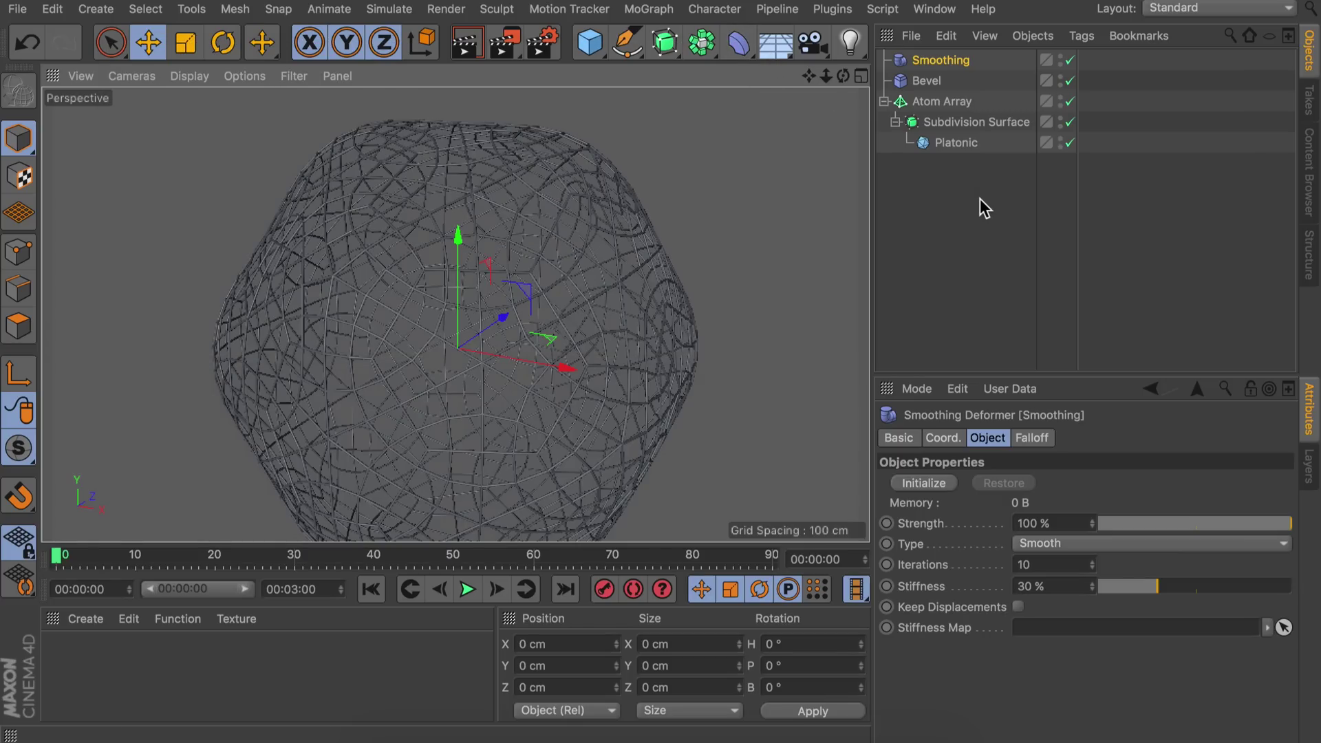
# Nest Smoothing and Bevel under the Platonic and switch both deformers off.
pyautogui.keyDown('shift'); pyautogui.click(922, 81); pyautogui.keyUp('shift')
pyautogui.moveTo(922, 81); pyautogui.dragTo(959, 143)
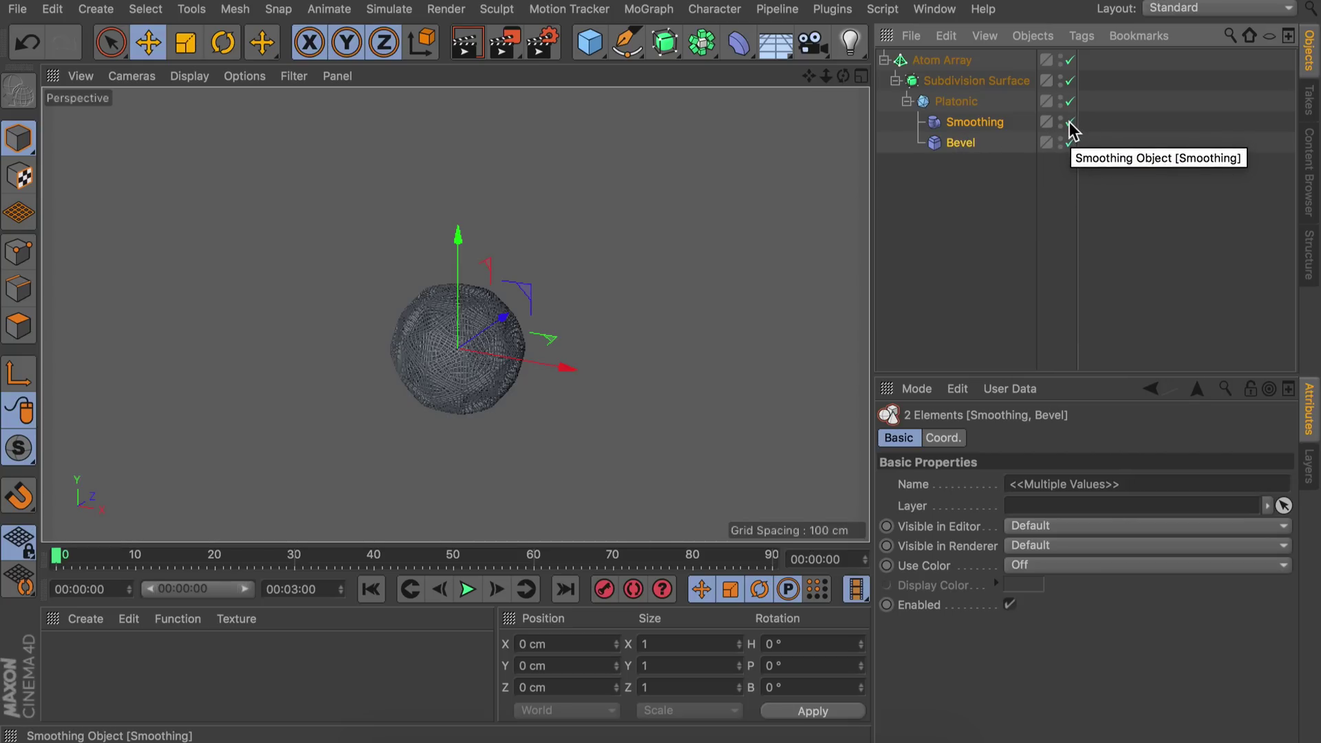
pyautogui.moveTo(1070, 125); pyautogui.dragTo(1073, 141)
pyautogui.click(963, 252)
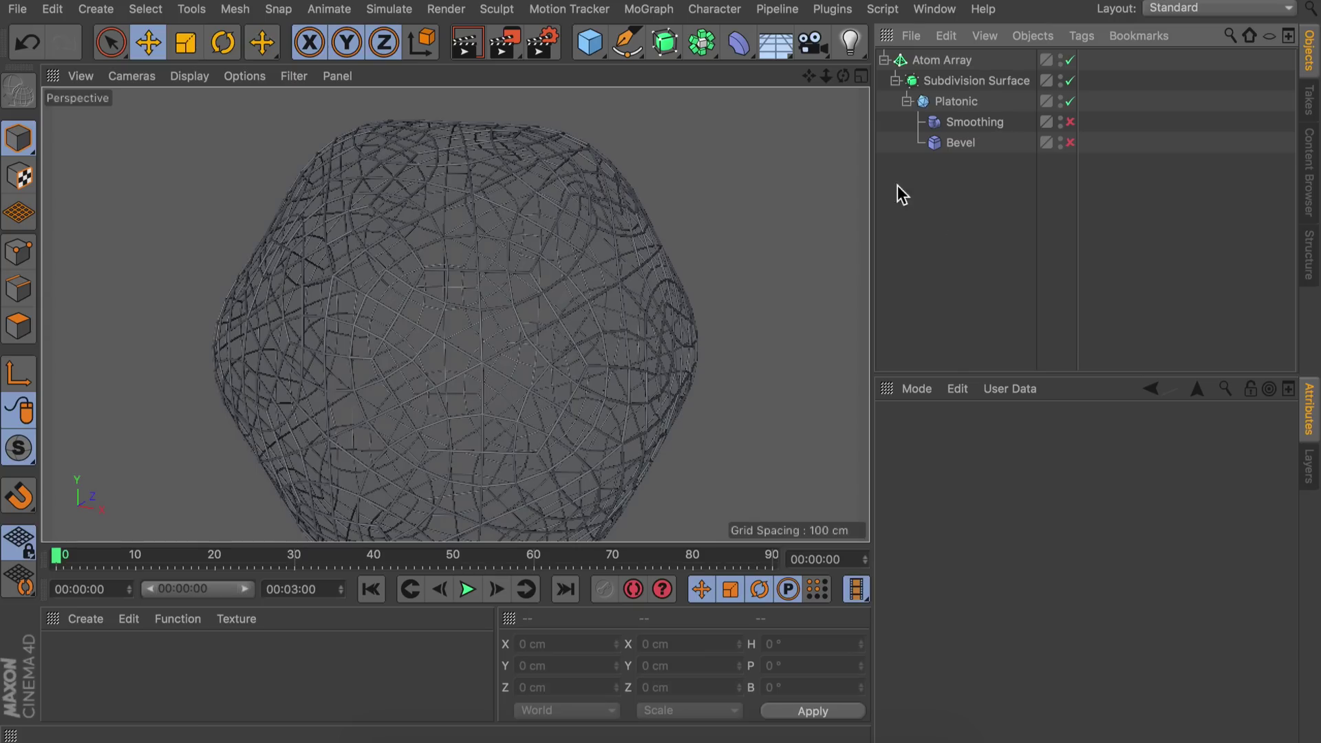
# Add a MoExtrude deformer and place it under the Platonic.
pyautogui.click(645, 9)
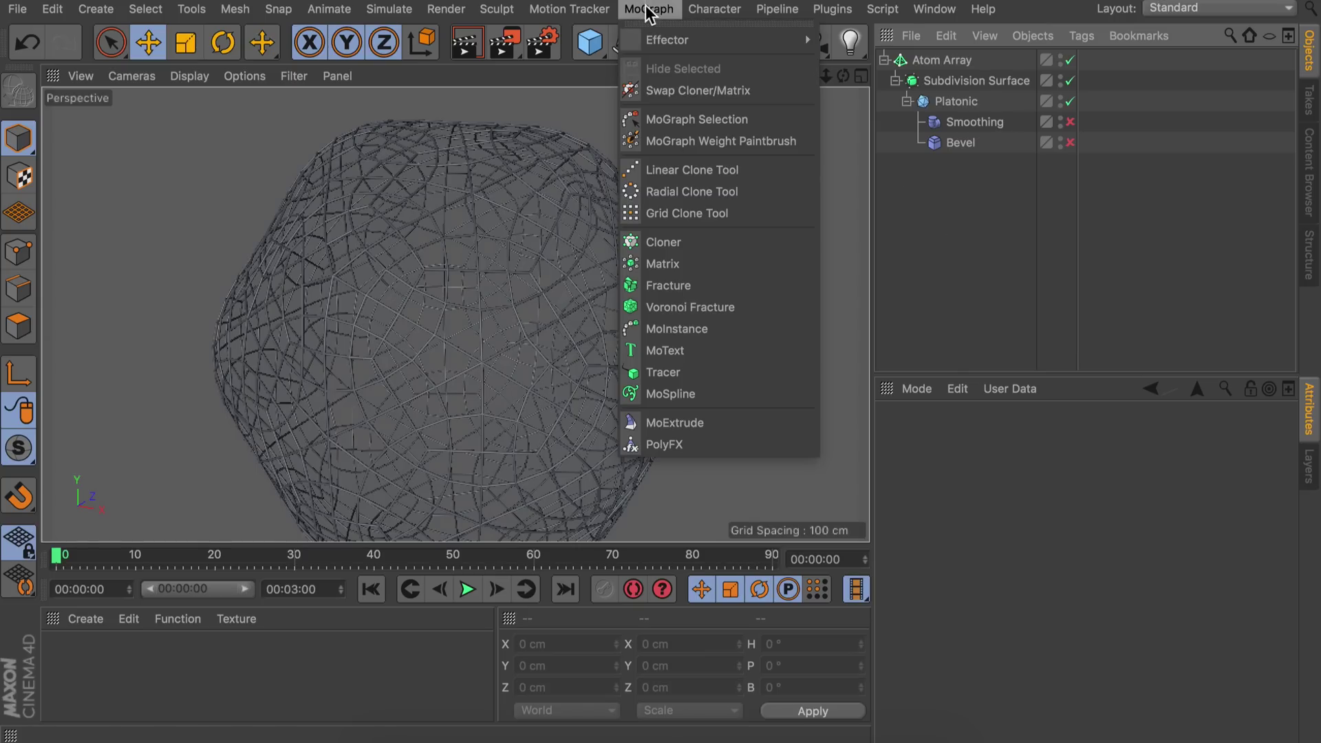
pyautogui.click(701, 416)
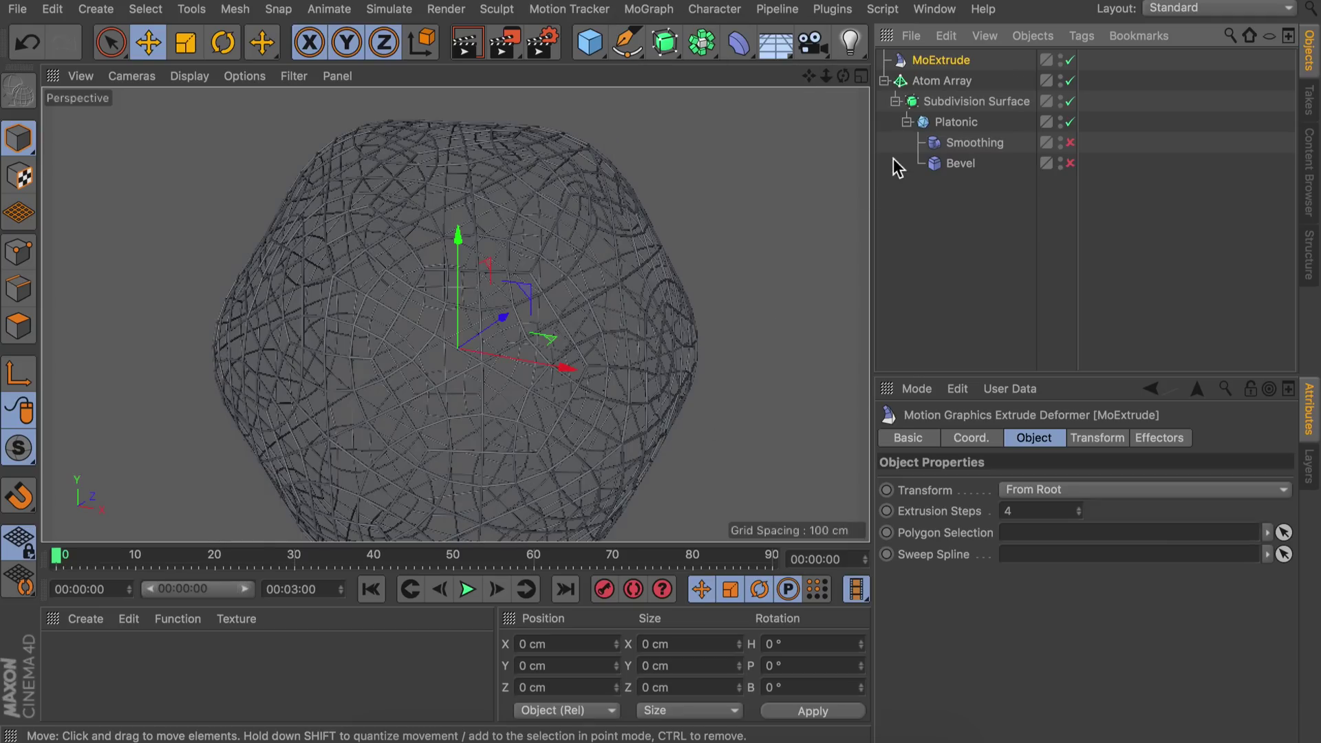
pyautogui.moveTo(938, 58); pyautogui.dragTo(953, 128)
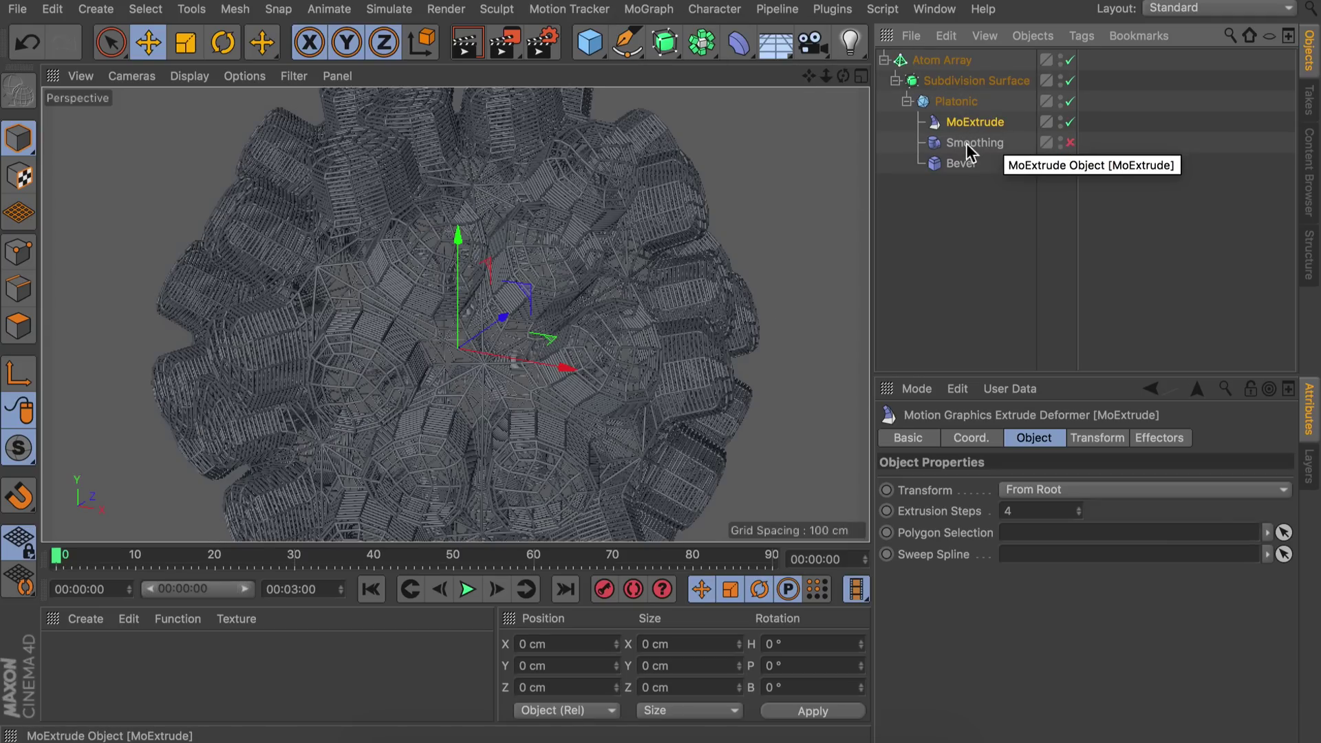
pyautogui.keyDown('alt'); pyautogui.moveTo(572, 186); pyautogui.dragTo(584, 275); pyautogui.keyUp('alt')
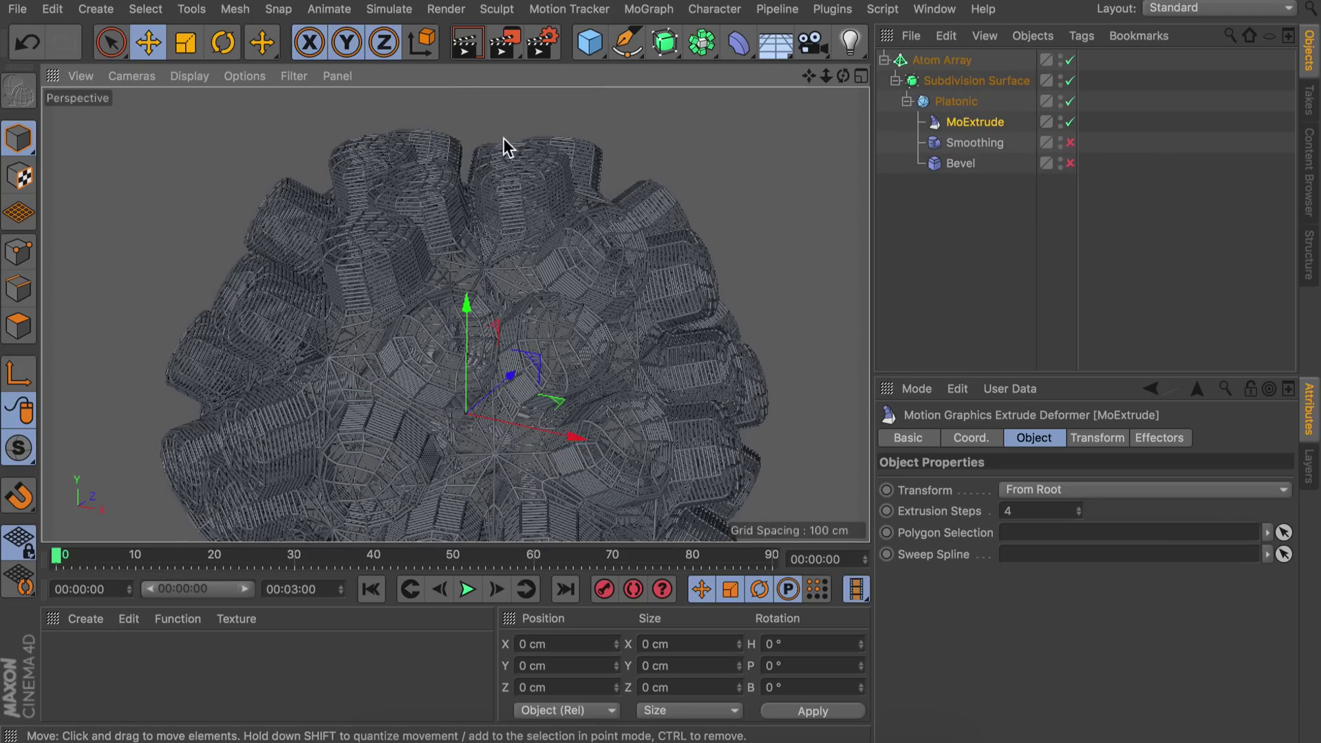
pyautogui.moveTo(516, 189)
pyautogui.keyDown('alt'); pyautogui.mouseDown()
pyautogui.moveTo(538, 163)
pyautogui.moveTo(510, 180)
pyautogui.mouseUp(); pyautogui.keyUp('alt')
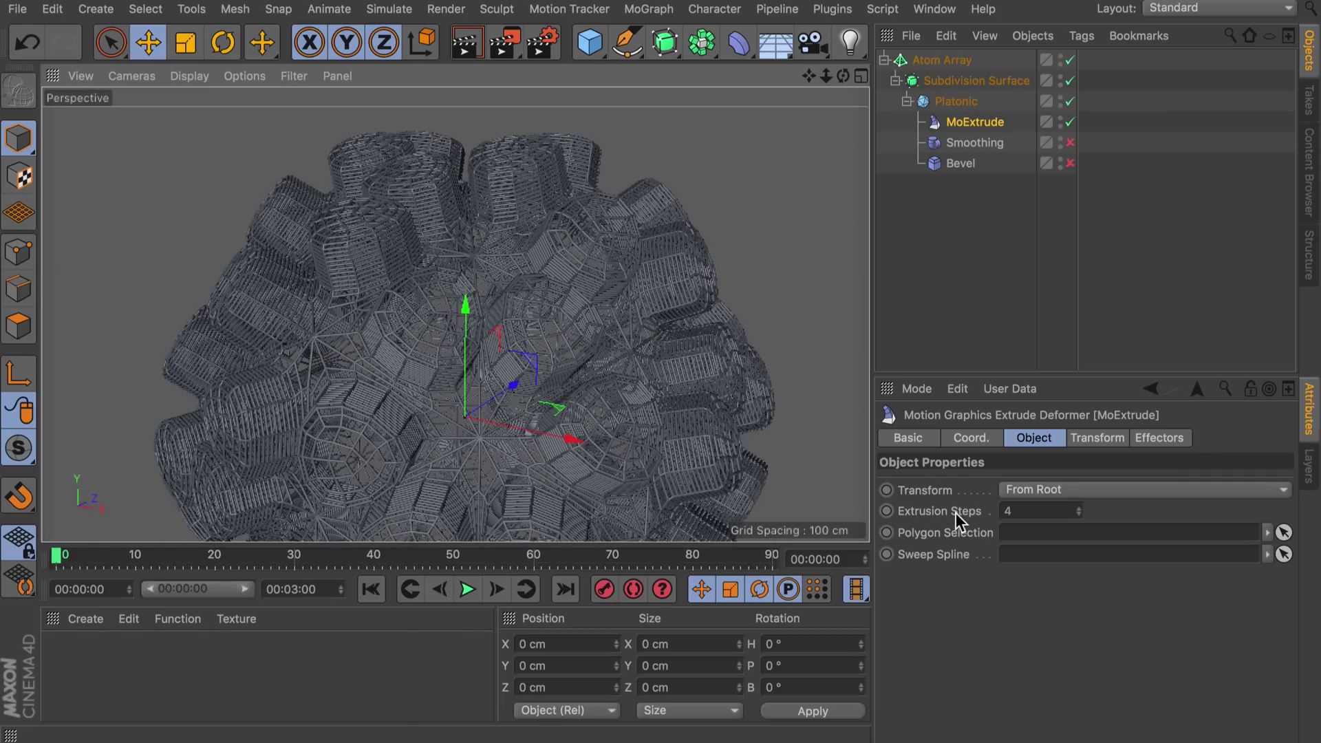
# Set MoExtrude's Extrusion Steps to 1, then toggle it off and back on to compare.
pyautogui.doubleClick(1015, 511)
pyautogui.write('1')
pyautogui.press('Return')
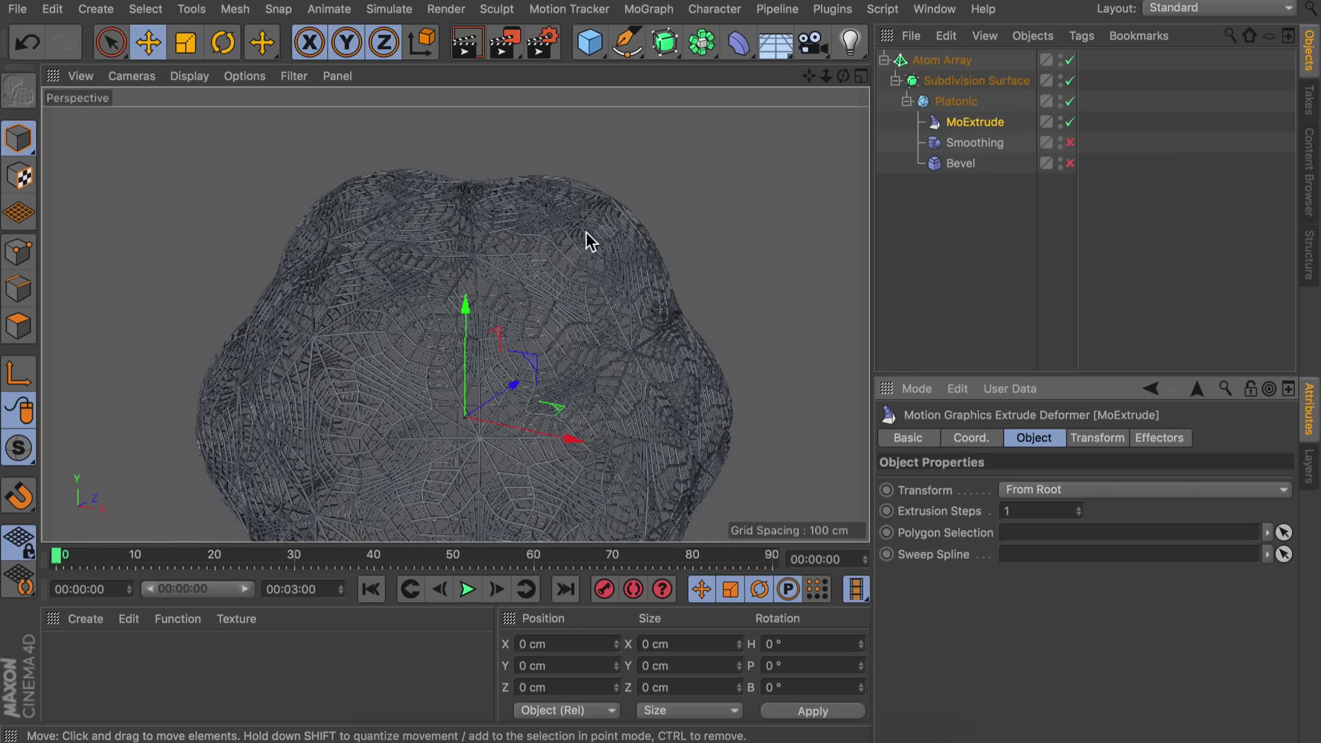
pyautogui.scroll(5, 584, 265)
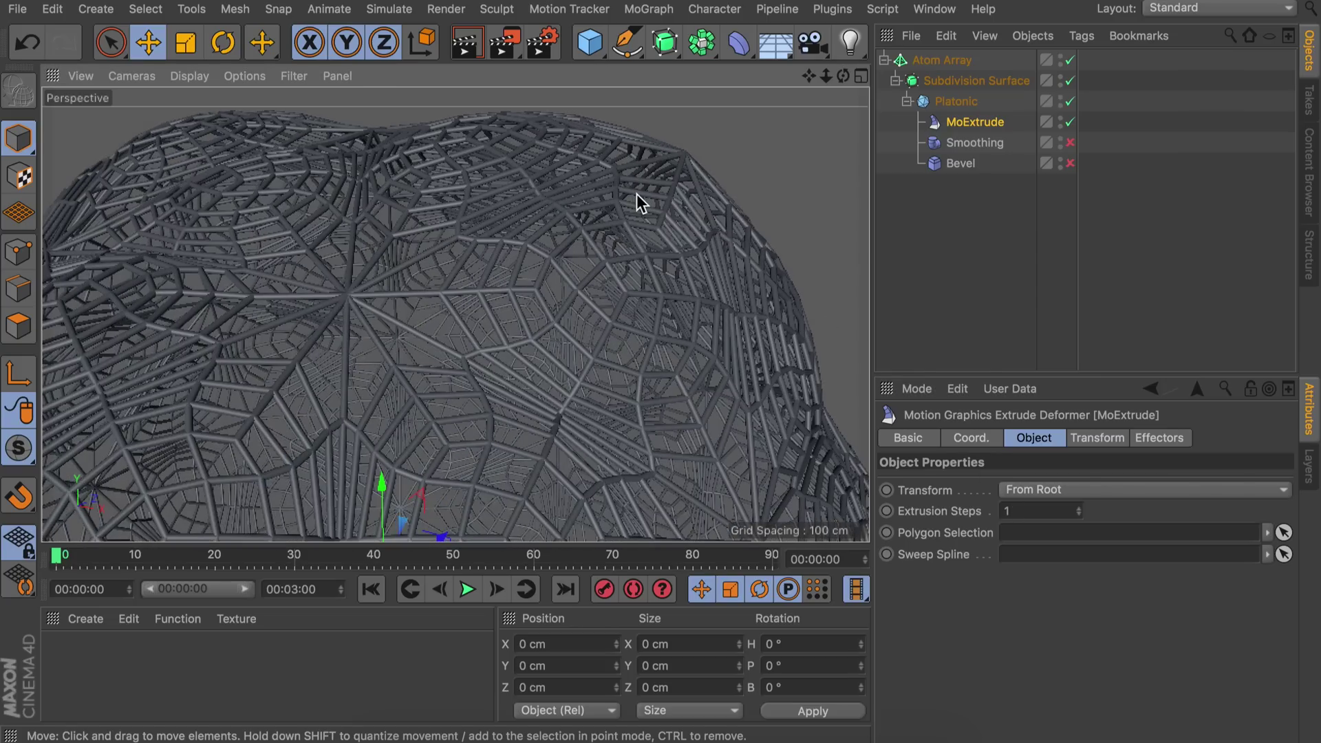
pyautogui.click(1070, 122)
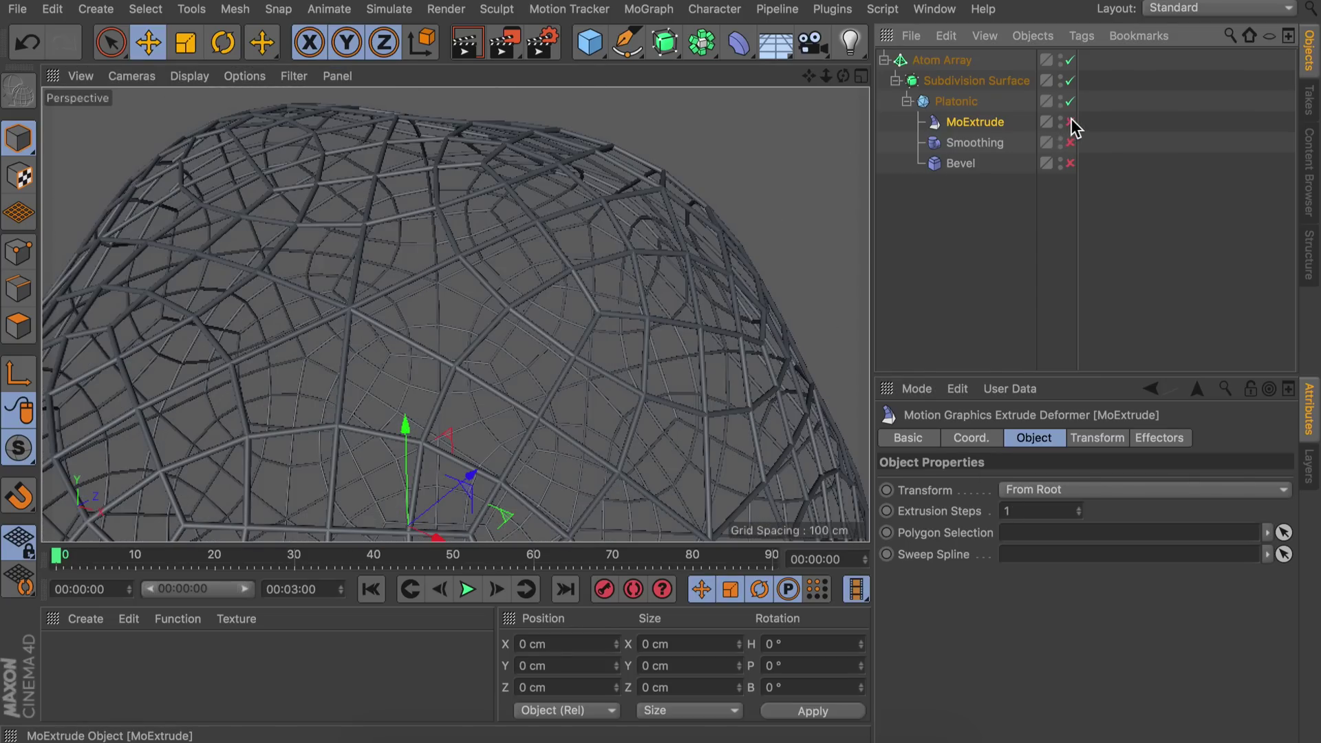
pyautogui.click(1071, 122)
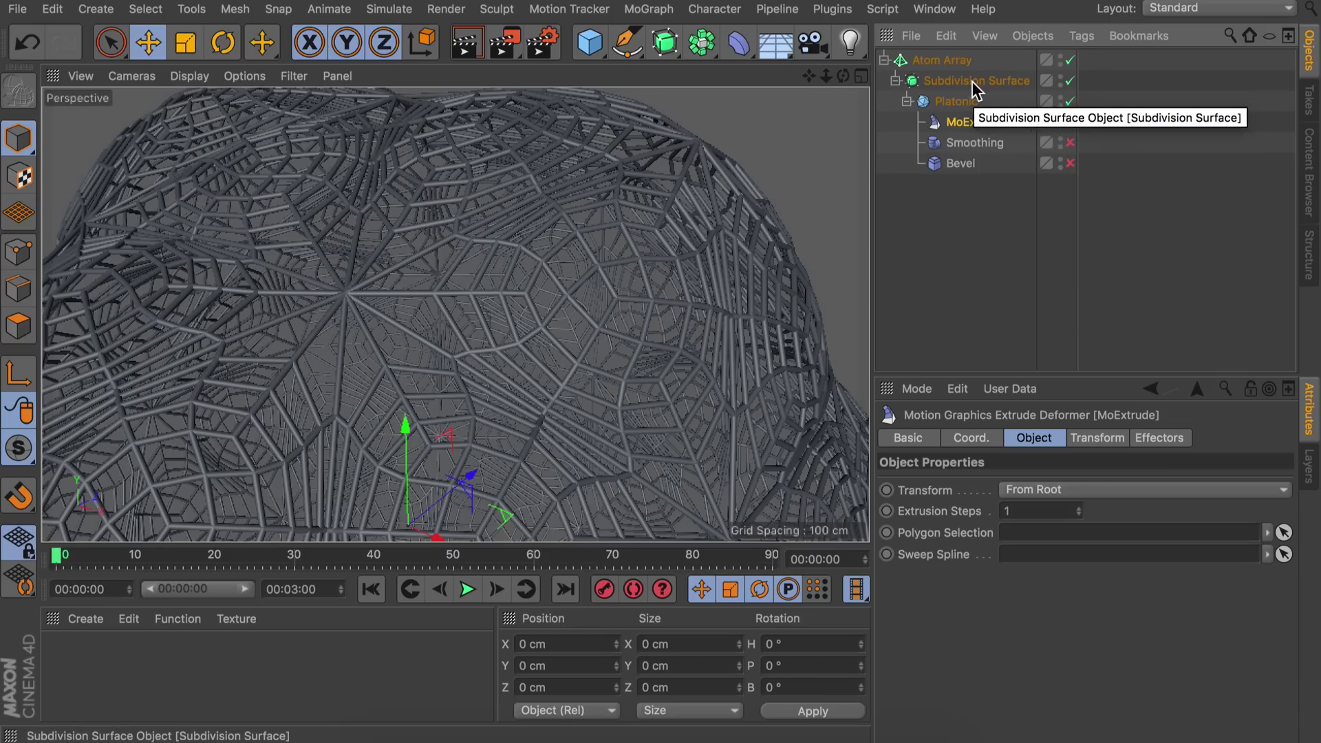
# Preview the Subdivision Surface at Subdivision Editor level 3, then return it to 2.
pyautogui.click(935, 80)
pyautogui.scroll(-2, 631, 230)
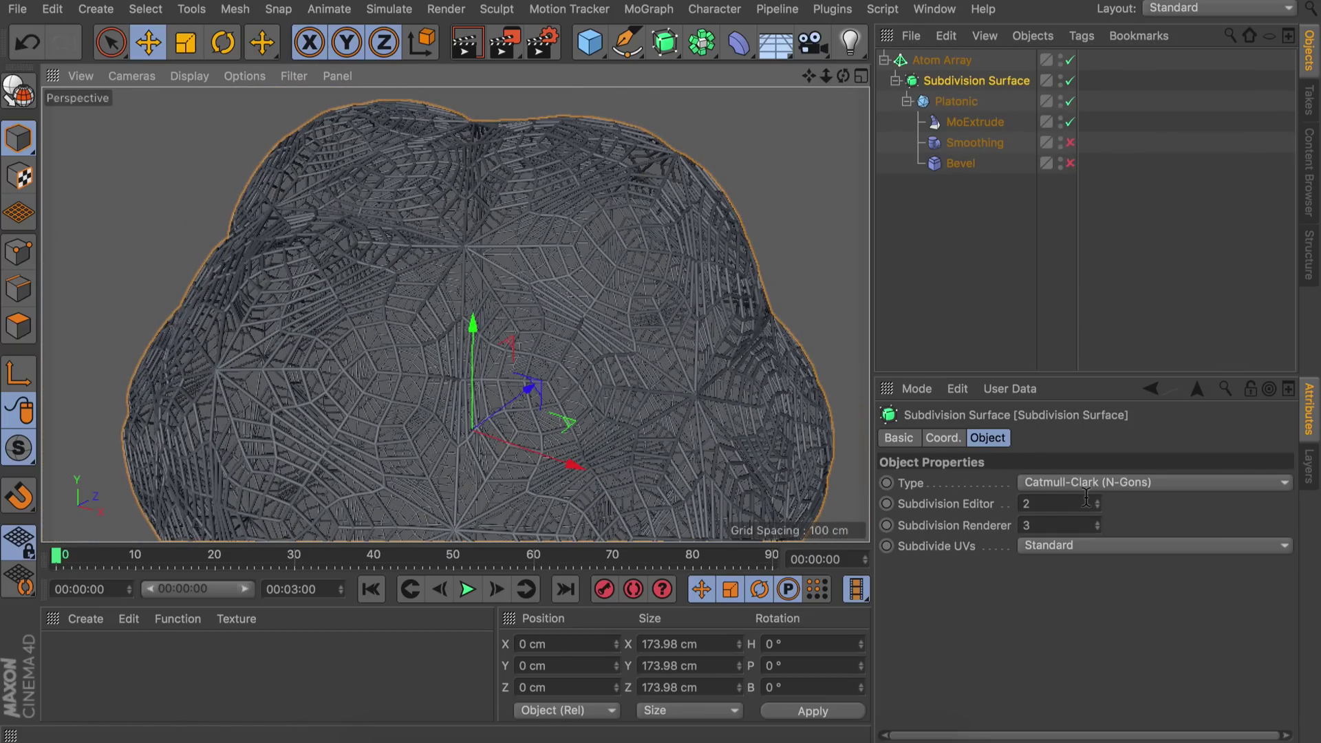
pyautogui.click(1096, 500)
pyautogui.click(1097, 499)
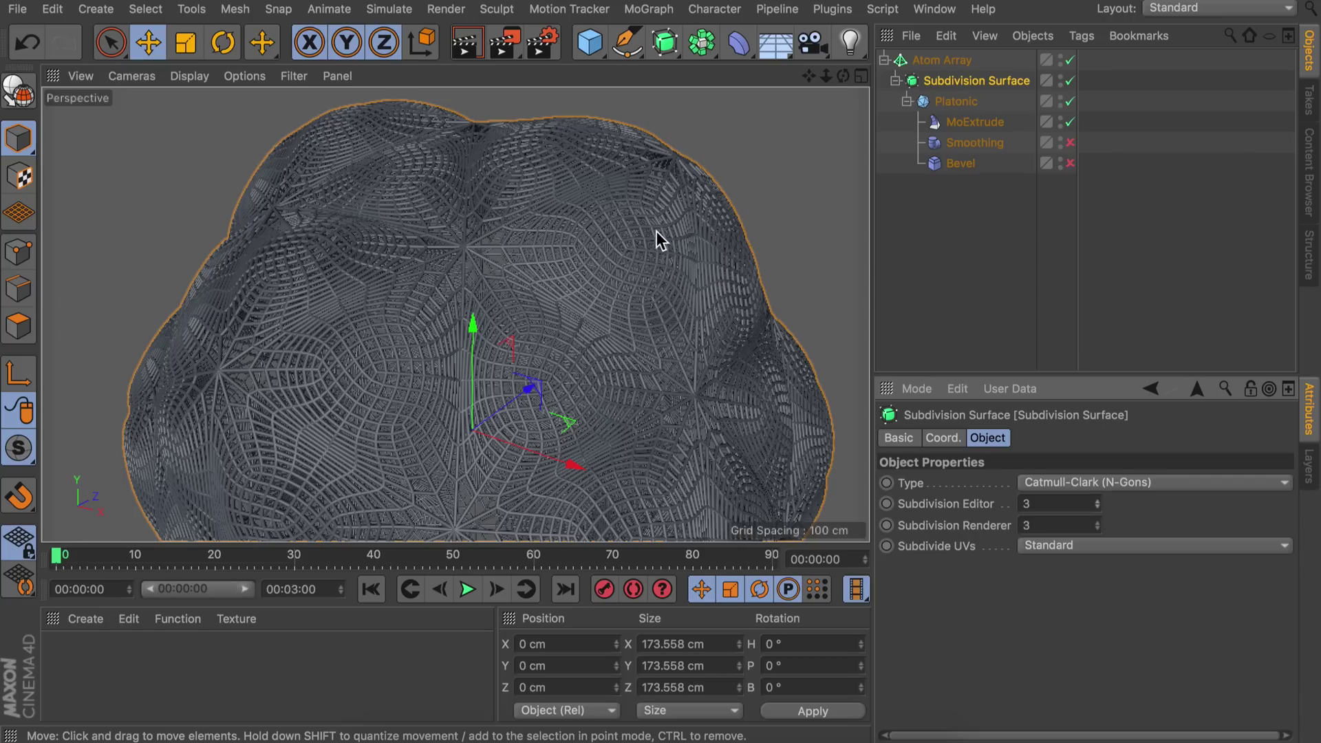
pyautogui.moveTo(539, 173)
pyautogui.keyDown('alt'); pyautogui.mouseDown()
pyautogui.moveTo(600, 188)
pyautogui.moveTo(563, 169)
pyautogui.mouseUp(); pyautogui.keyUp('alt')
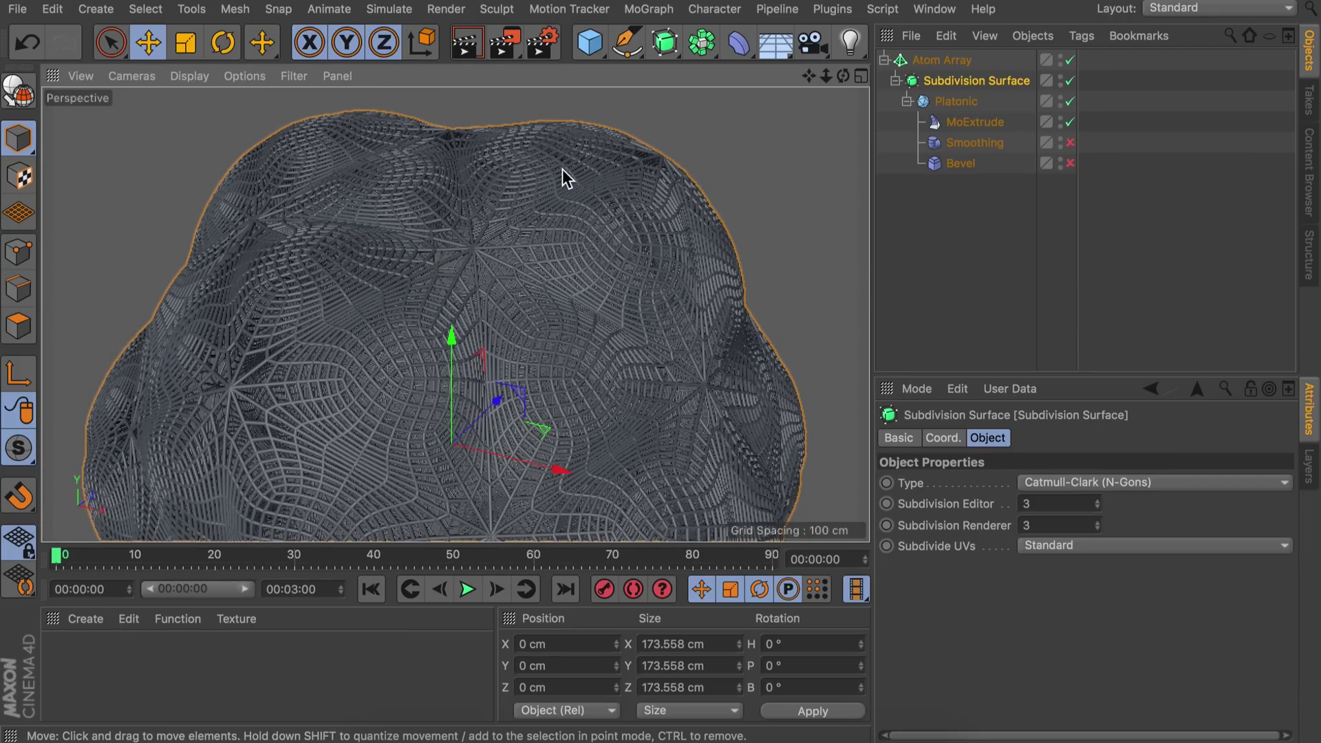
pyautogui.click(1097, 507)
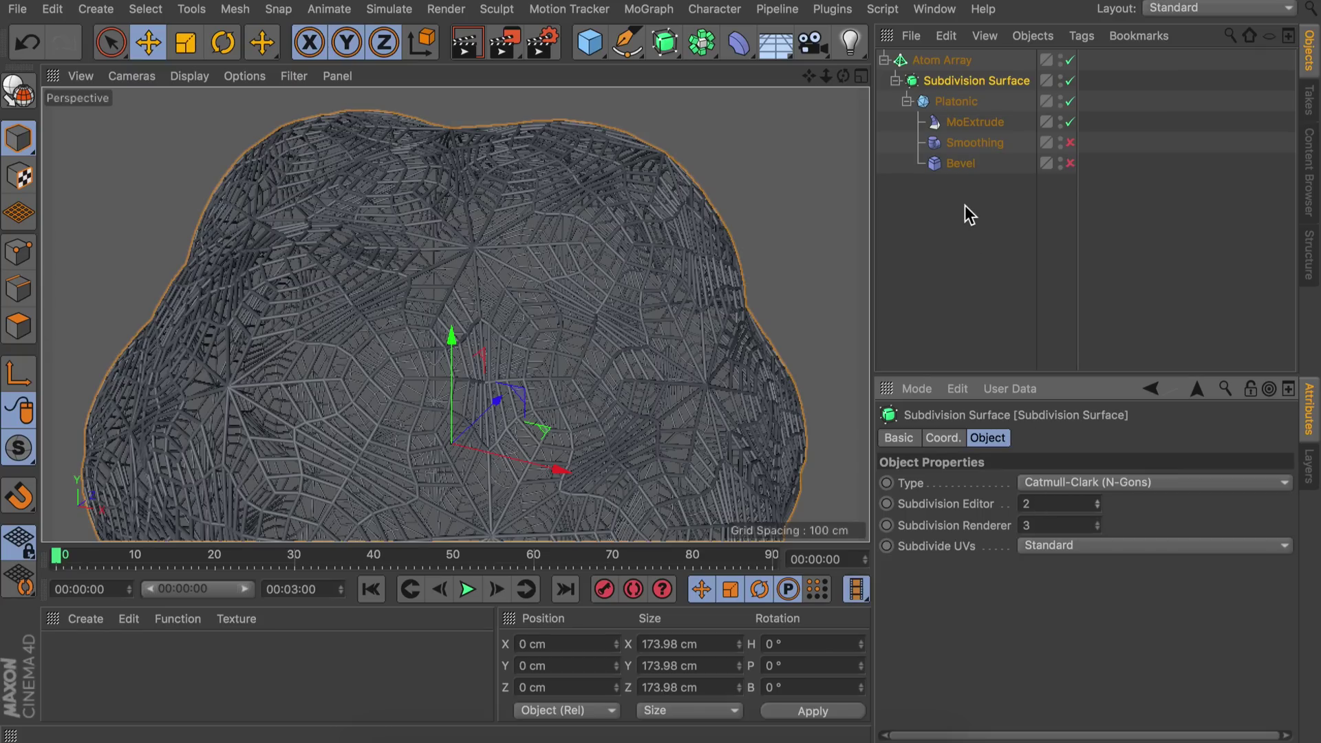
pyautogui.click(953, 102)
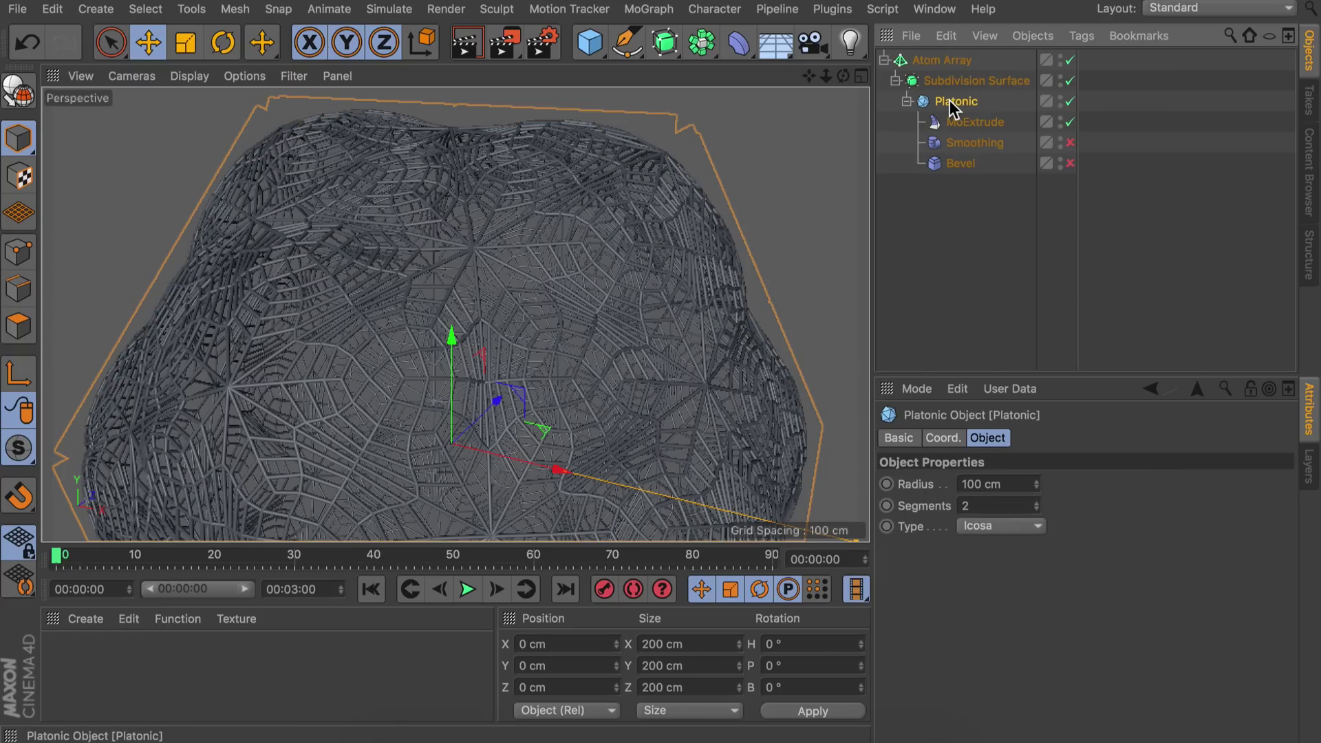
pyautogui.click(1039, 503)
pyautogui.click(1037, 503)
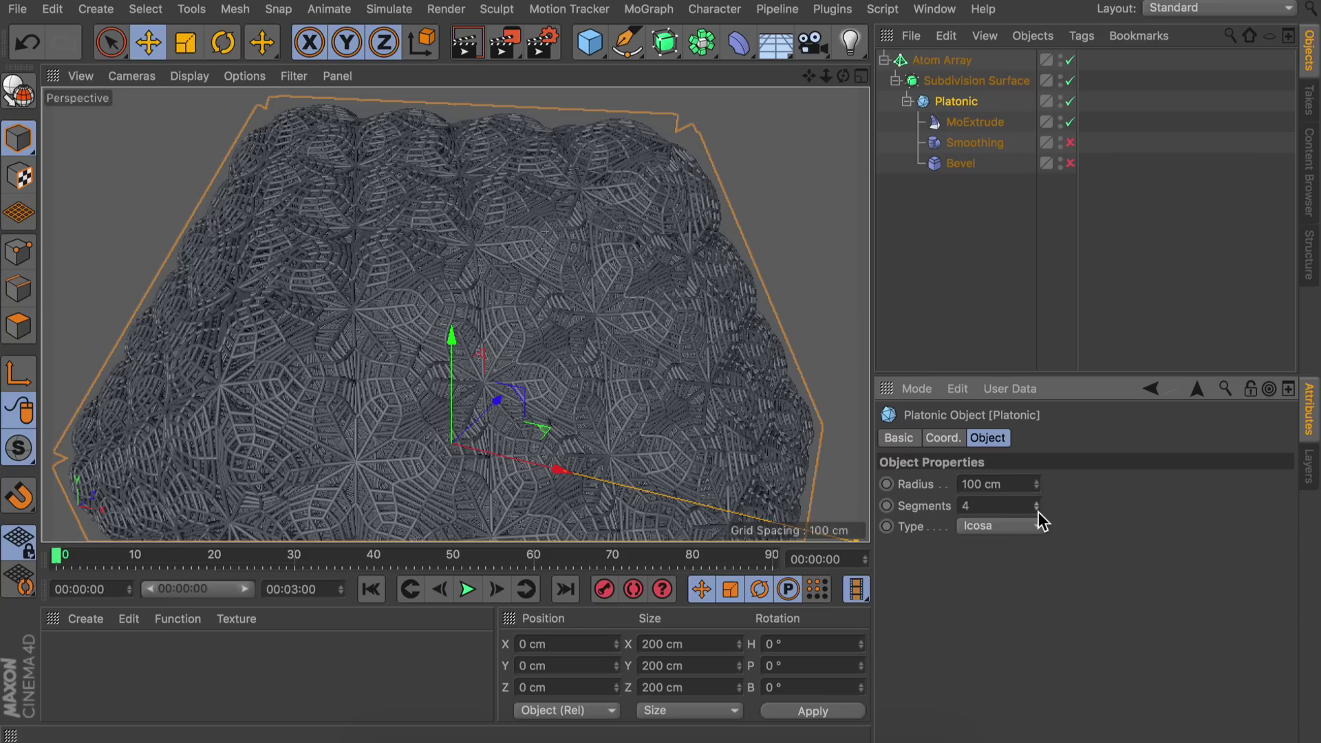
pyautogui.click(1037, 510)
pyautogui.click(1037, 510)
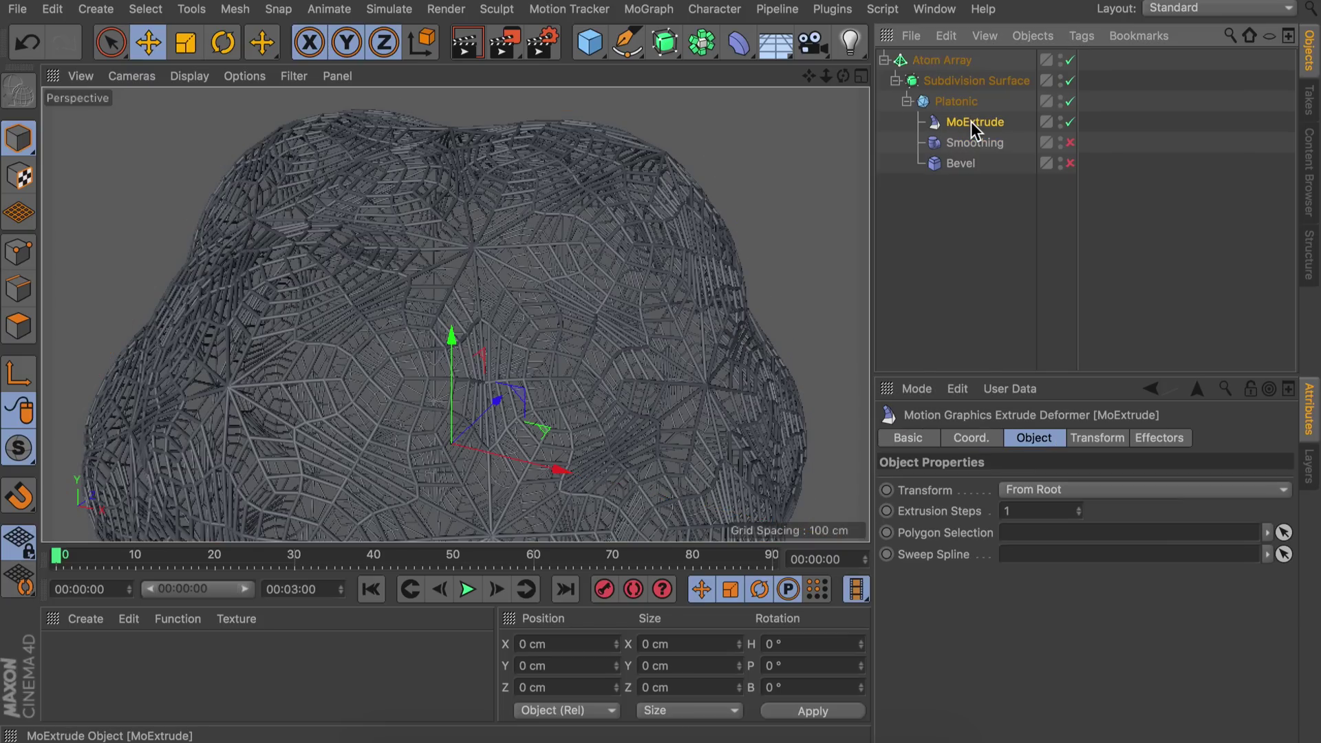
pyautogui.click(1080, 508)
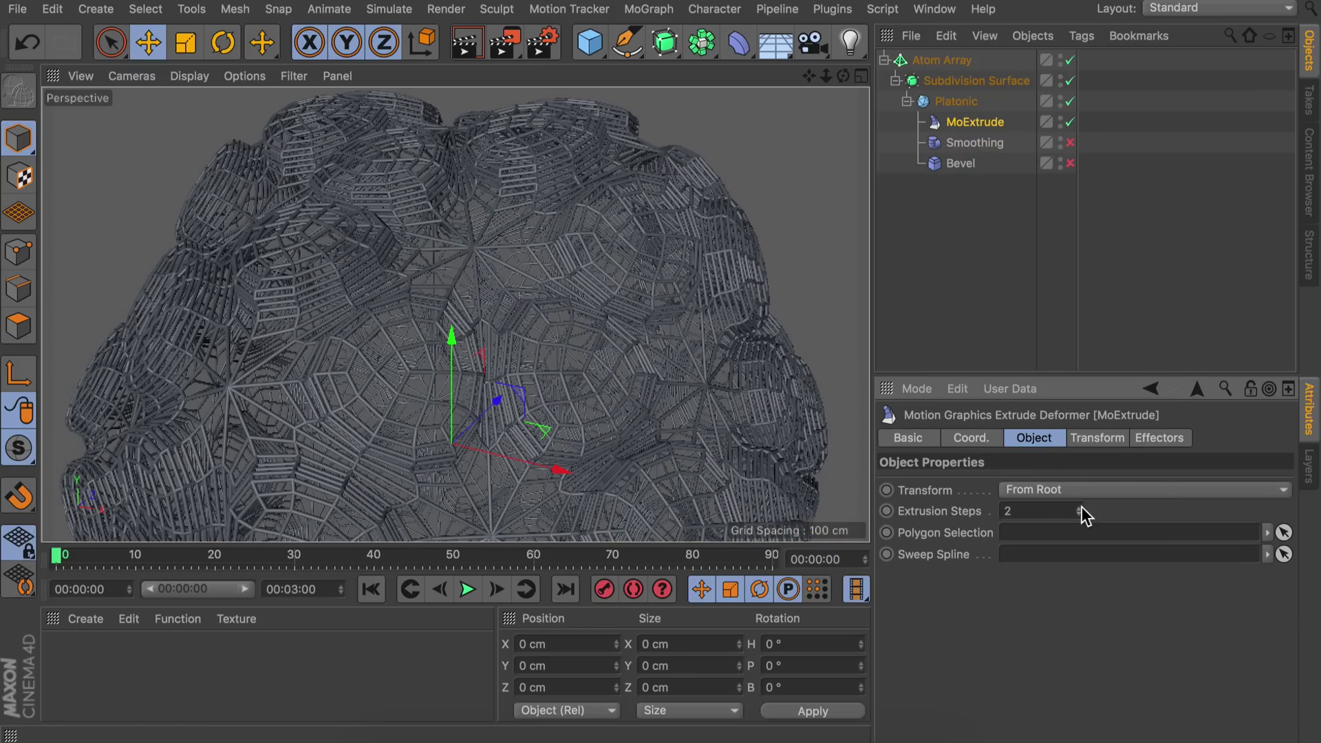
pyautogui.click(1080, 514)
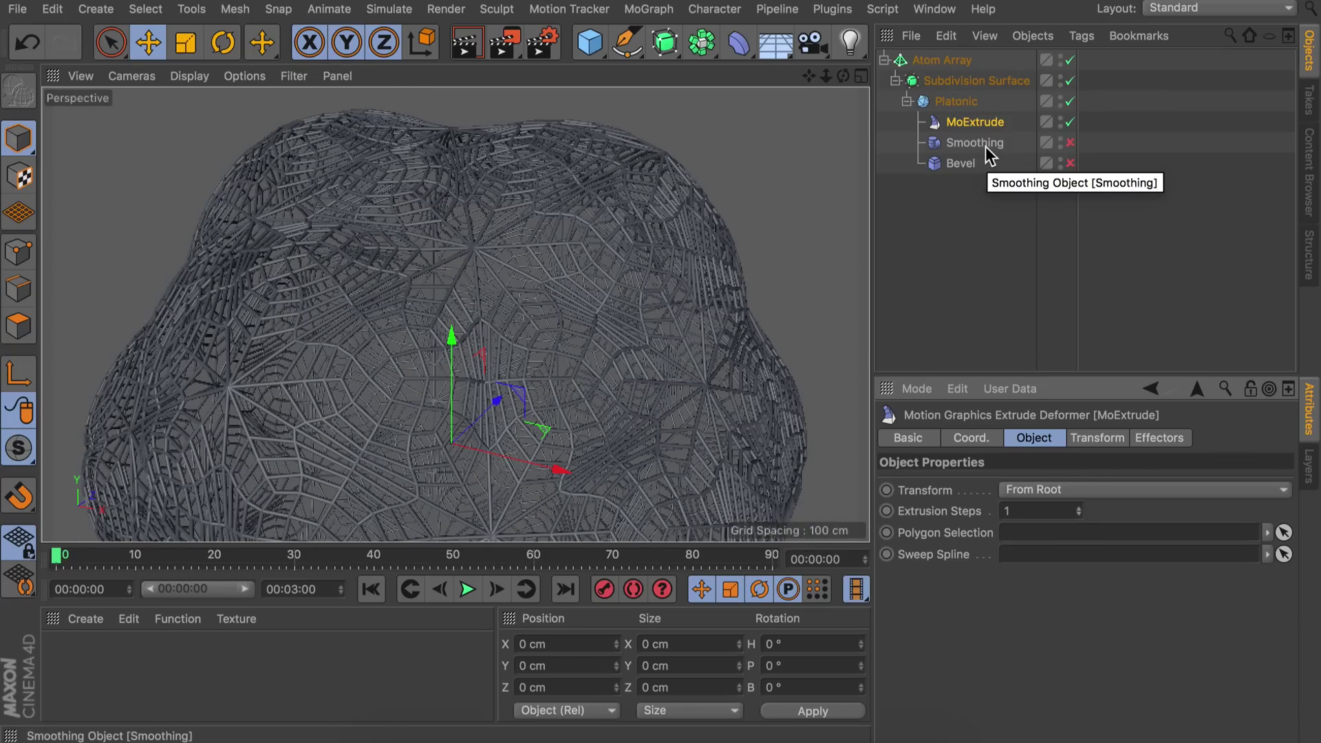
# Enable the Smoothing deformer, test its Strength, and set Stiffness to 0%.
pyautogui.click(1070, 143)
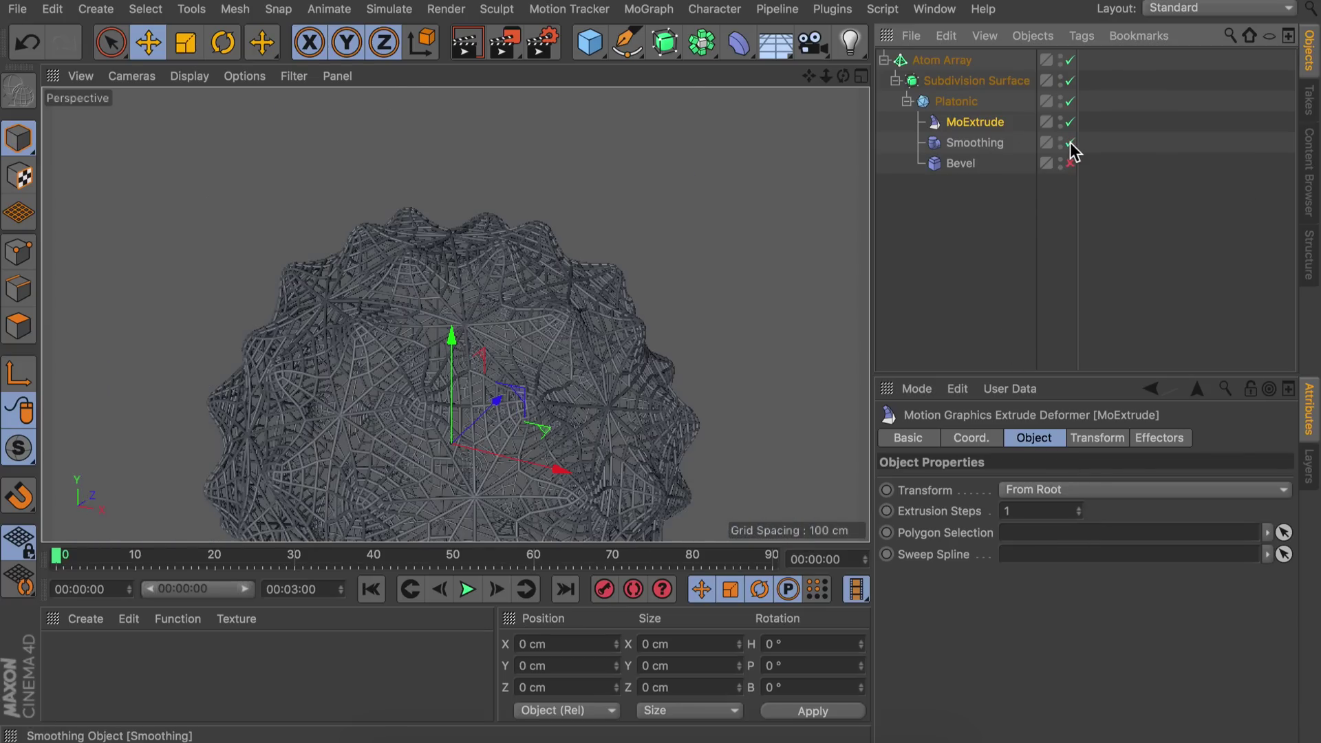
pyautogui.keyDown('alt'); pyautogui.moveTo(562, 213); pyautogui.dragTo(579, 274); pyautogui.keyUp('alt')
pyautogui.click(964, 144)
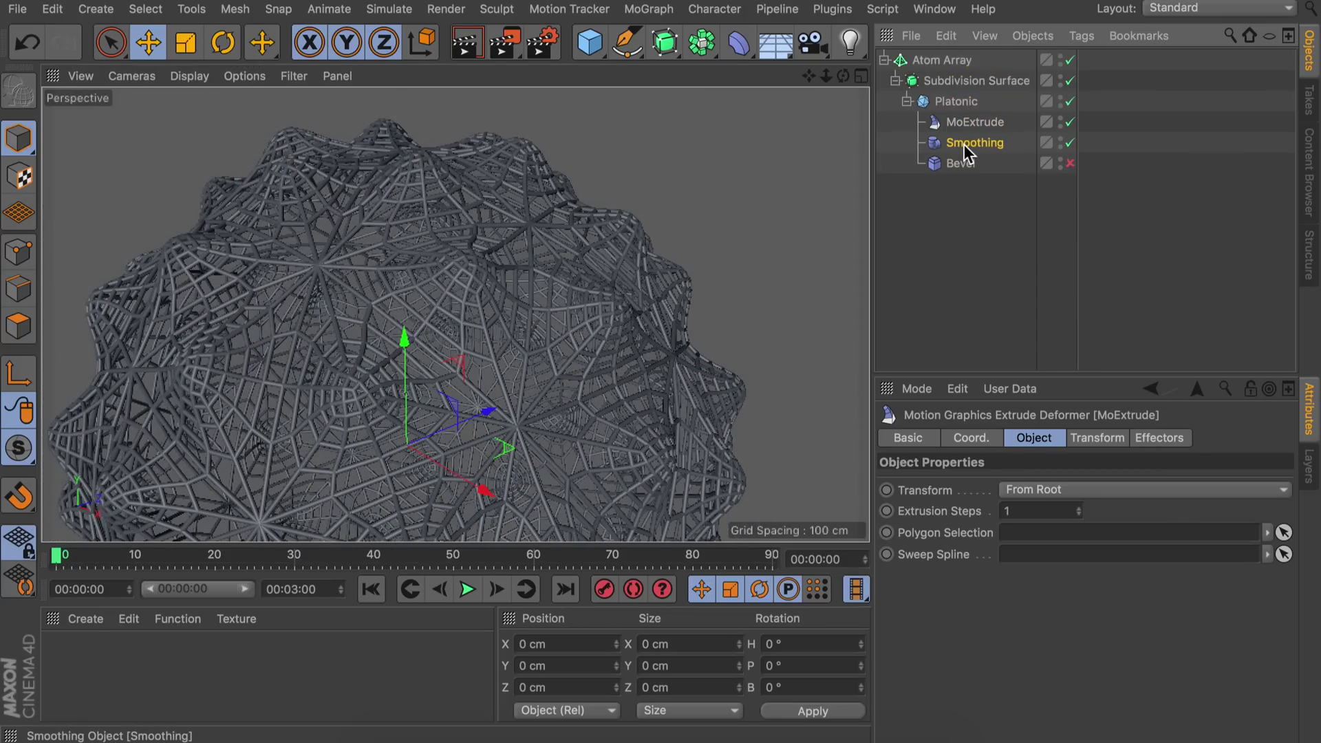
pyautogui.moveTo(1187, 523); pyautogui.dragTo(1311, 525)
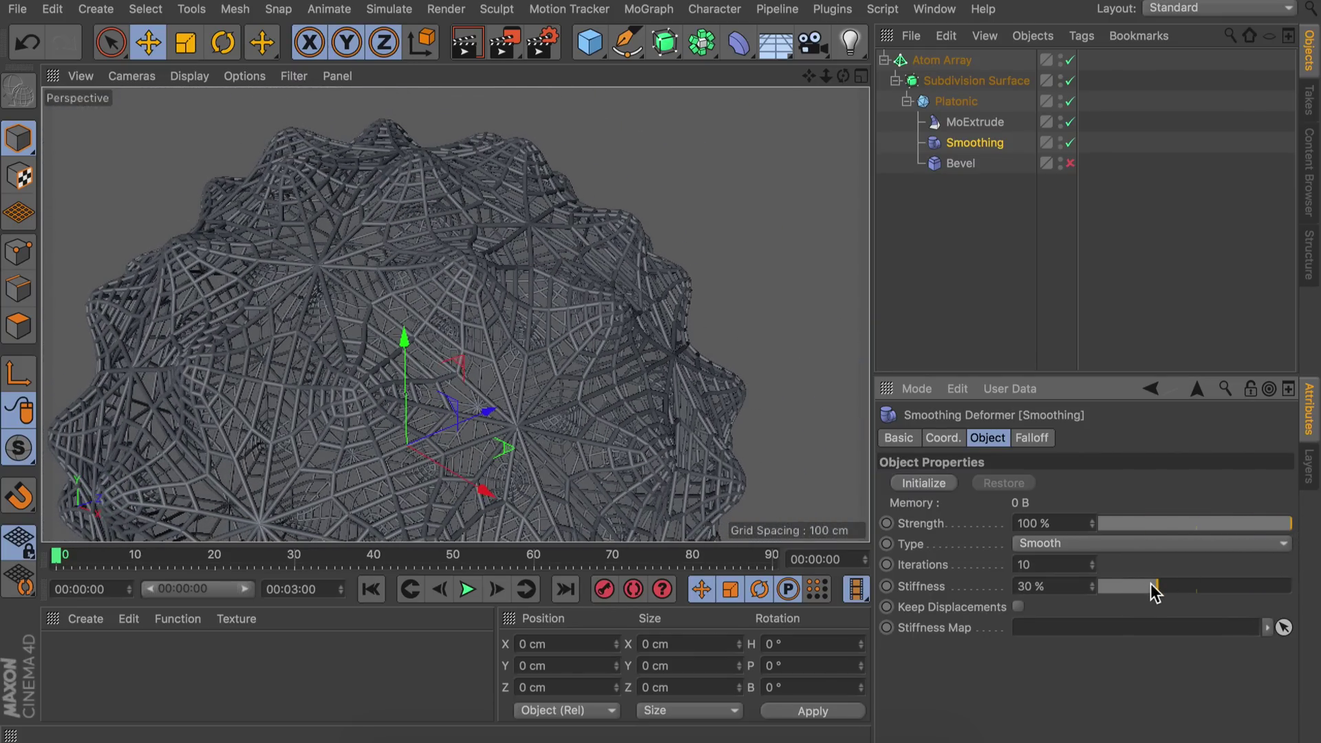
pyautogui.moveTo(1160, 586); pyautogui.dragTo(1043, 586)
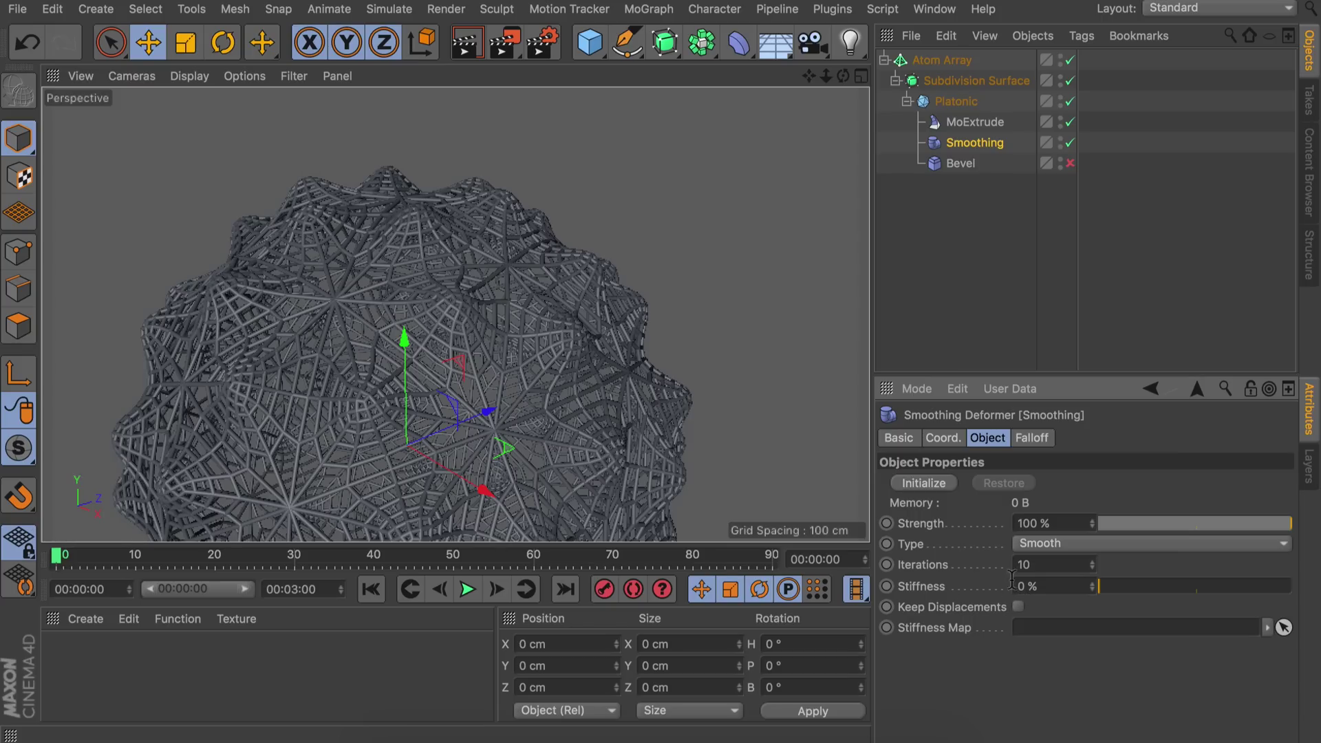
pyautogui.keyDown('alt'); pyautogui.moveTo(440, 358); pyautogui.dragTo(510, 271); pyautogui.keyUp('alt')
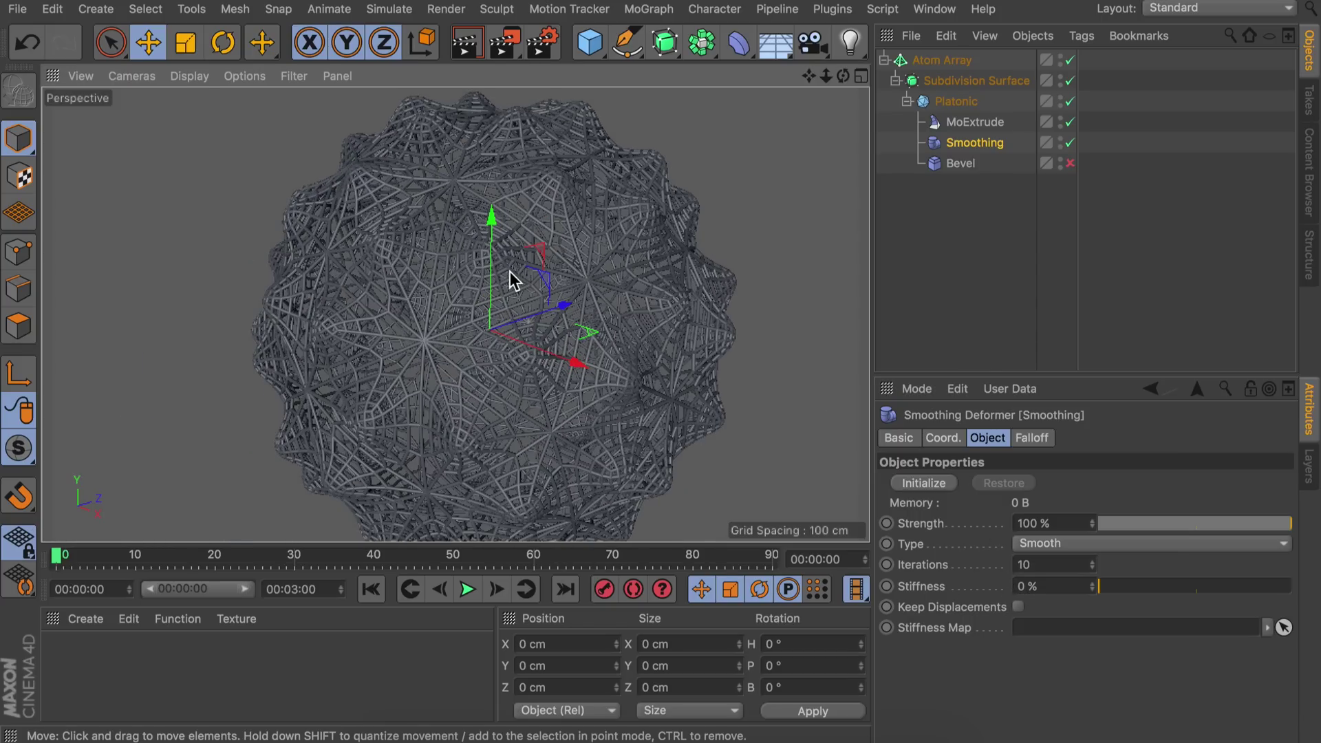
pyautogui.click(974, 153)
pyautogui.moveTo(972, 143); pyautogui.dragTo(969, 110)
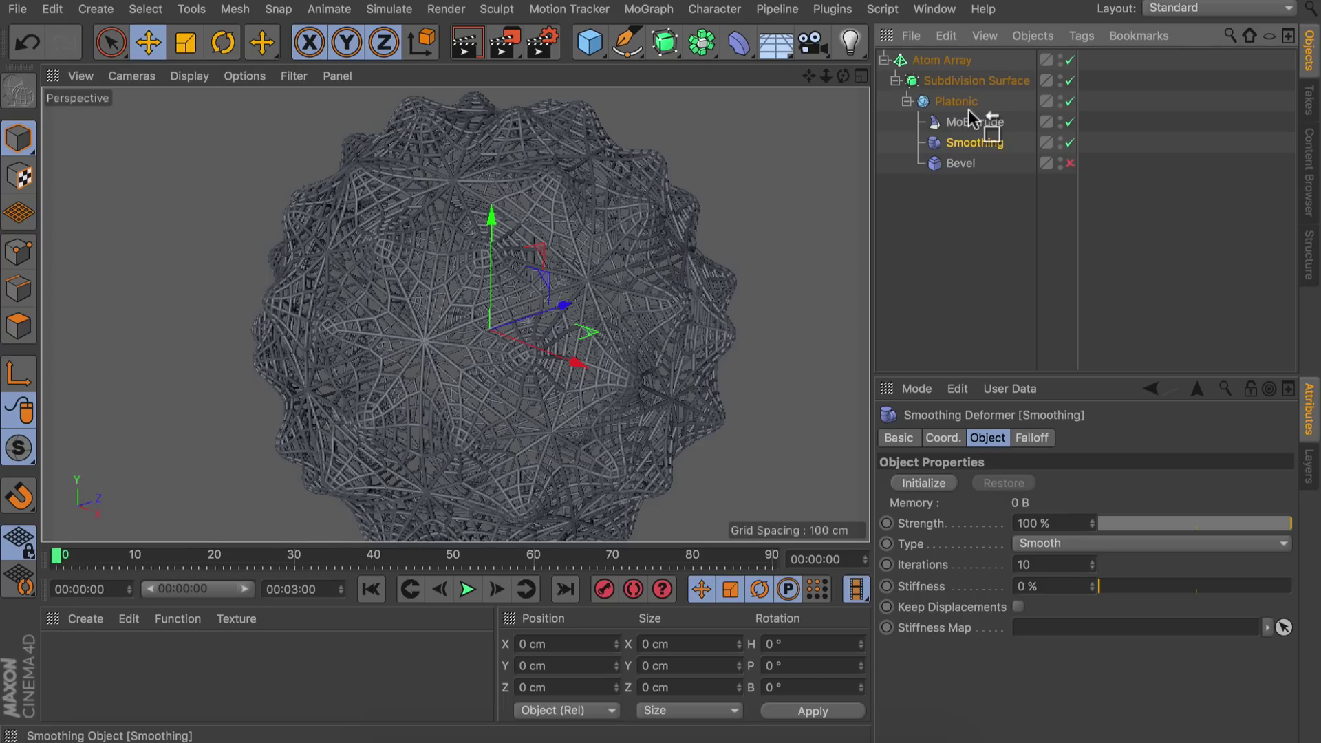
pyautogui.moveTo(968, 110); pyautogui.dragTo(968, 112)
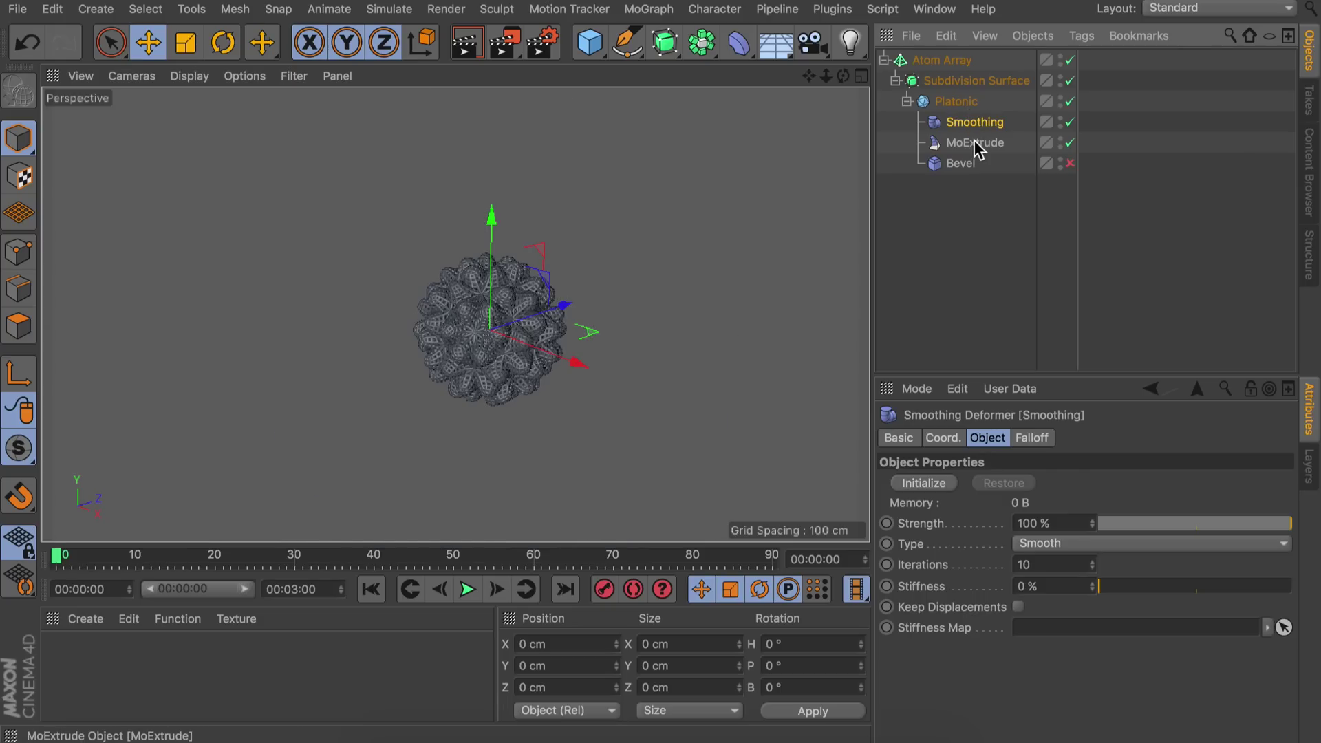
pyautogui.scroll(6, 521, 333)
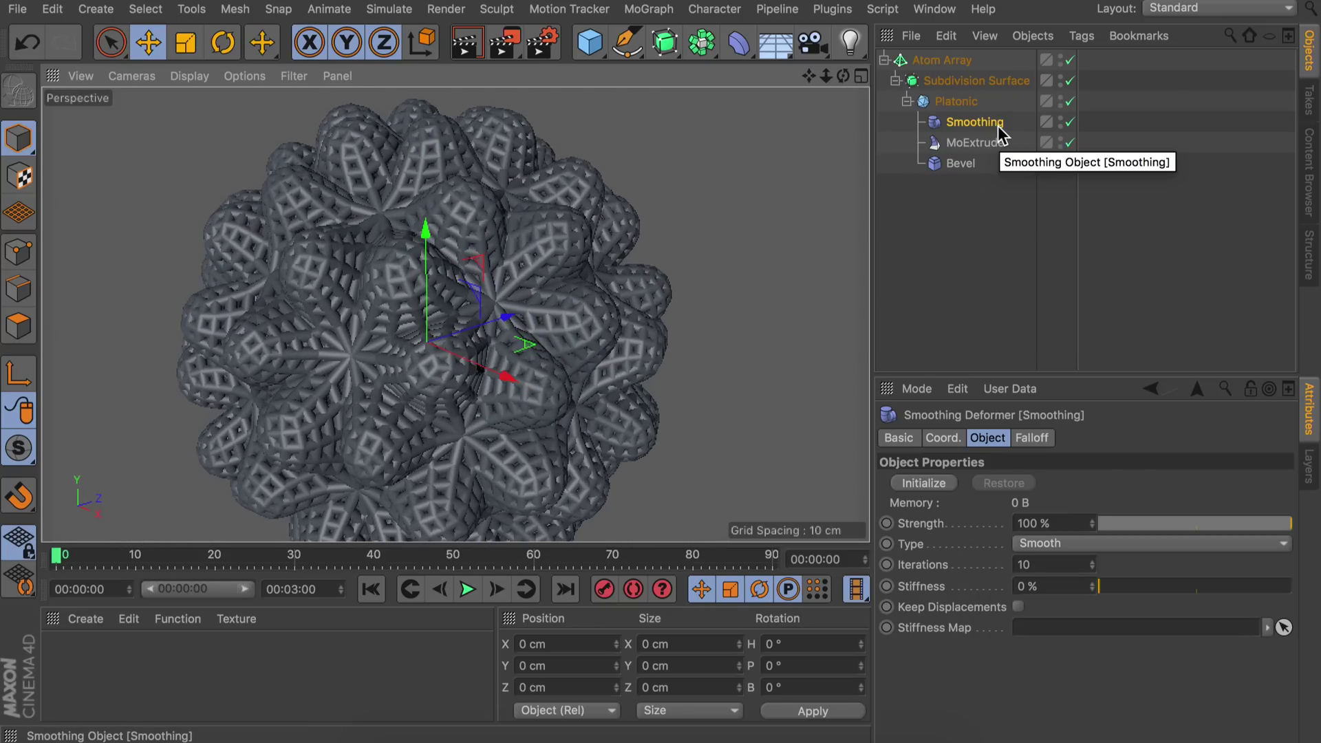
pyautogui.moveTo(997, 126); pyautogui.dragTo(989, 151)
pyautogui.scroll(-15, 625, 271)
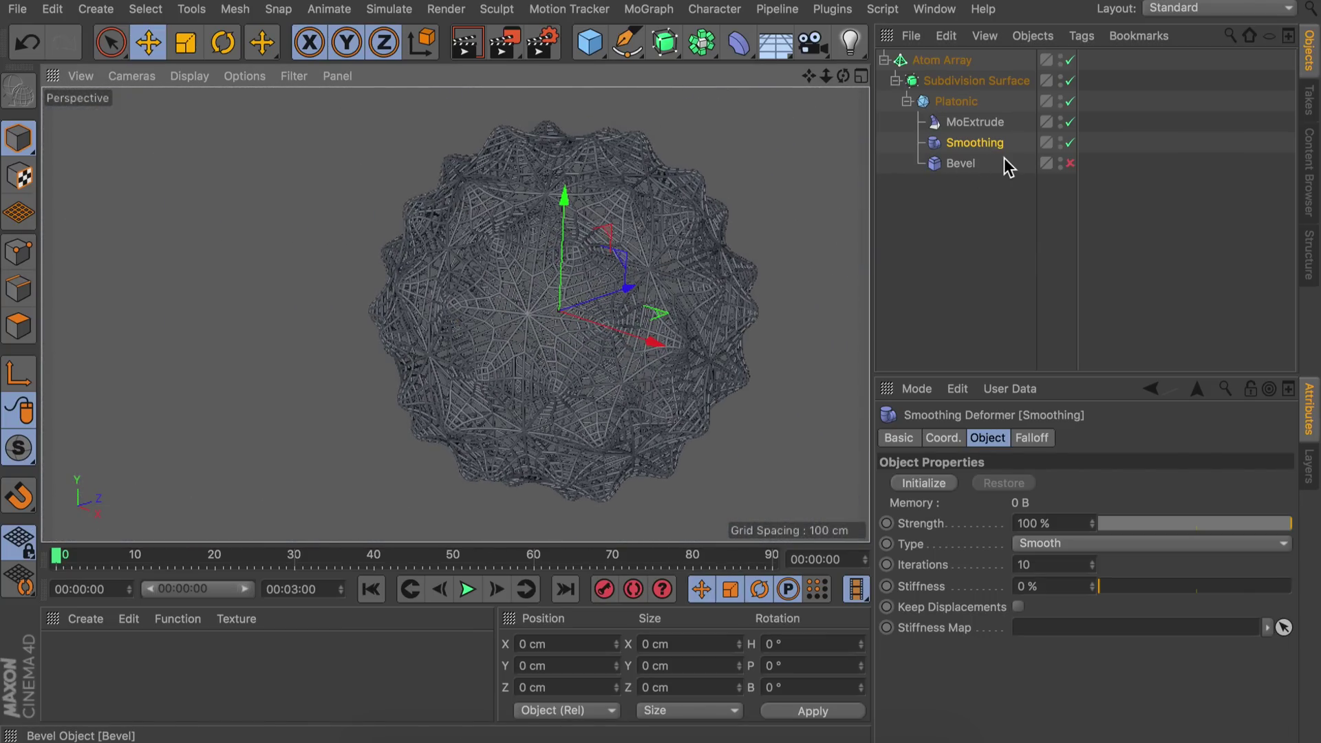
# Turn Smoothing off and Bevel on, then show the Bevel deformer's settings.
pyautogui.click(1070, 143)
pyautogui.click(1070, 163)
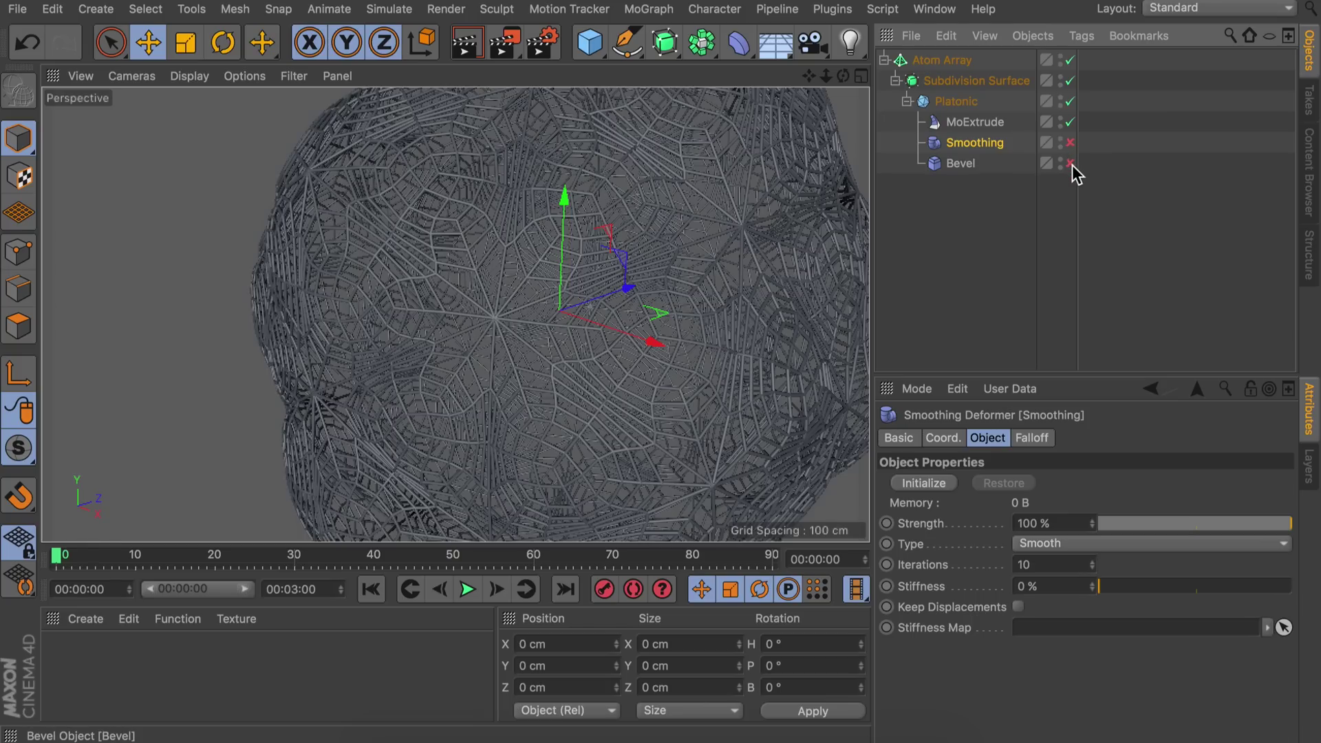
pyautogui.scroll(5, 578, 195)
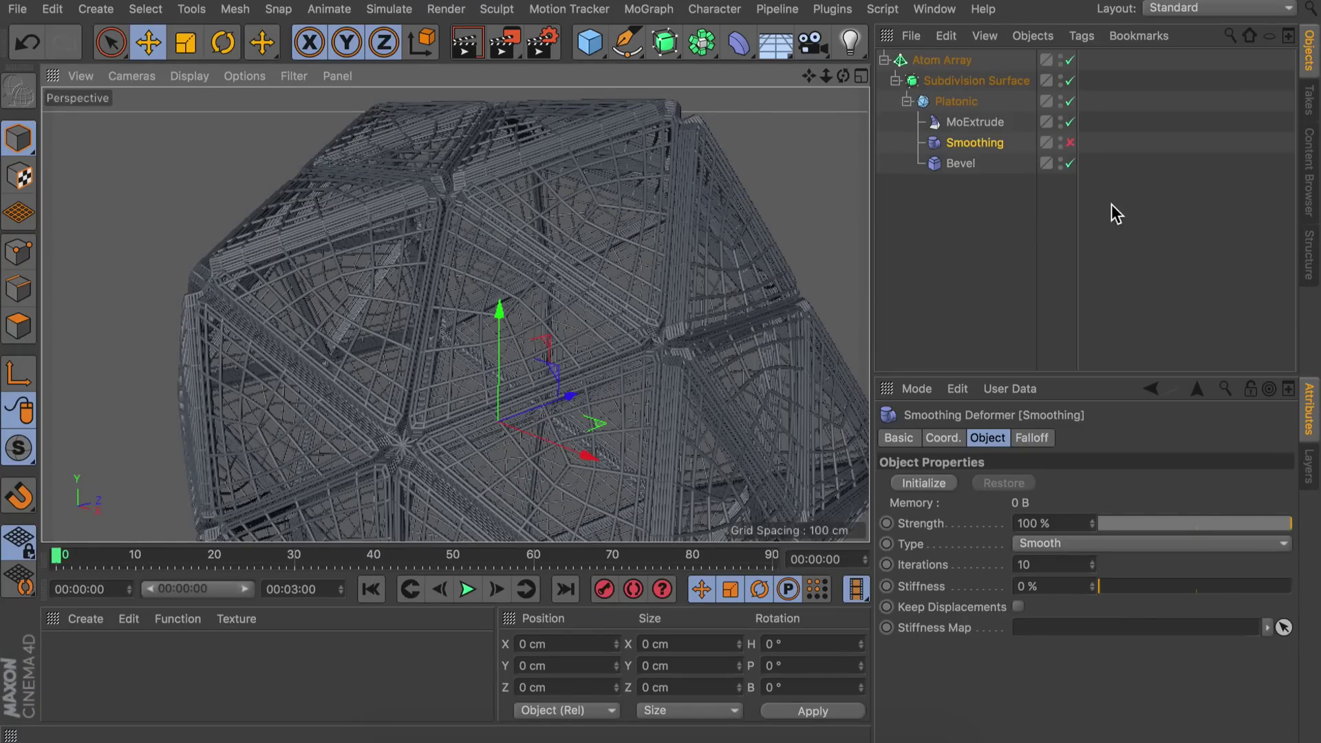
pyautogui.click(956, 163)
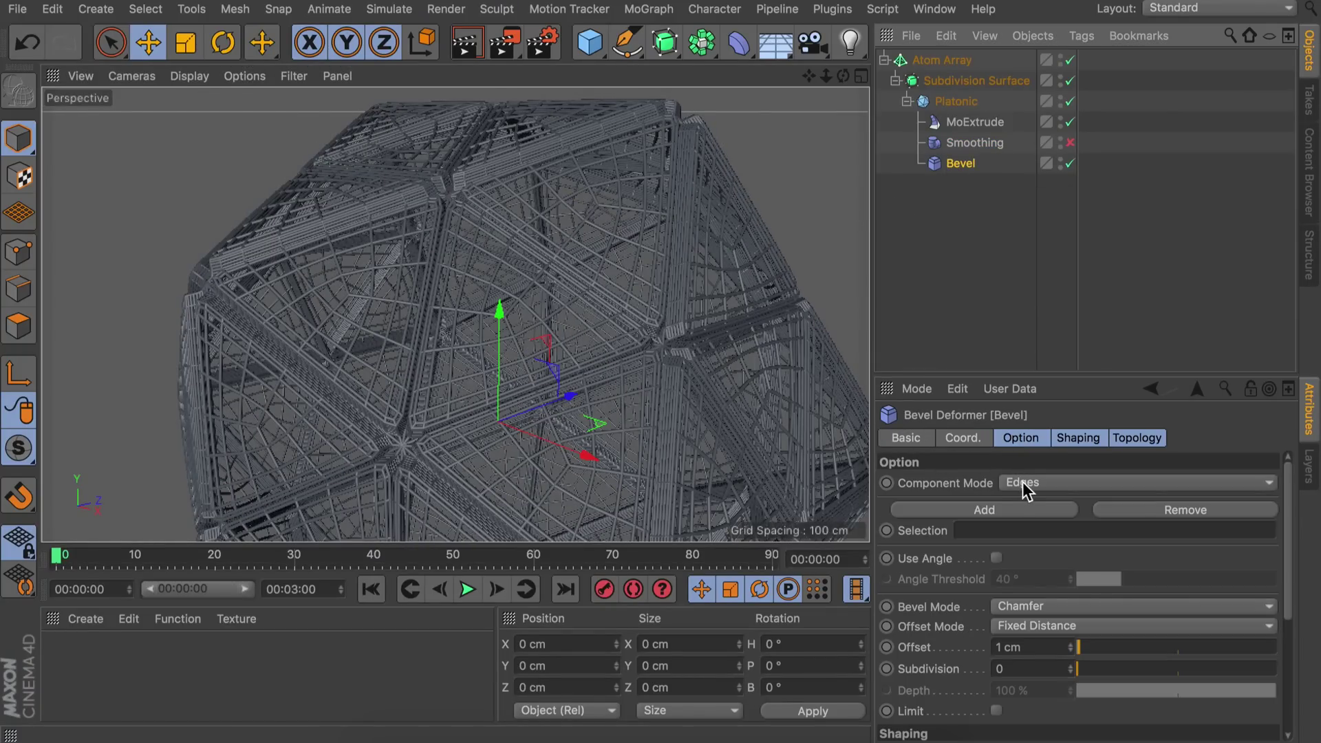
# Set the Bevel deformer to points mode with a 12 cm offset and 1 subdivision.
pyautogui.click(1041, 485)
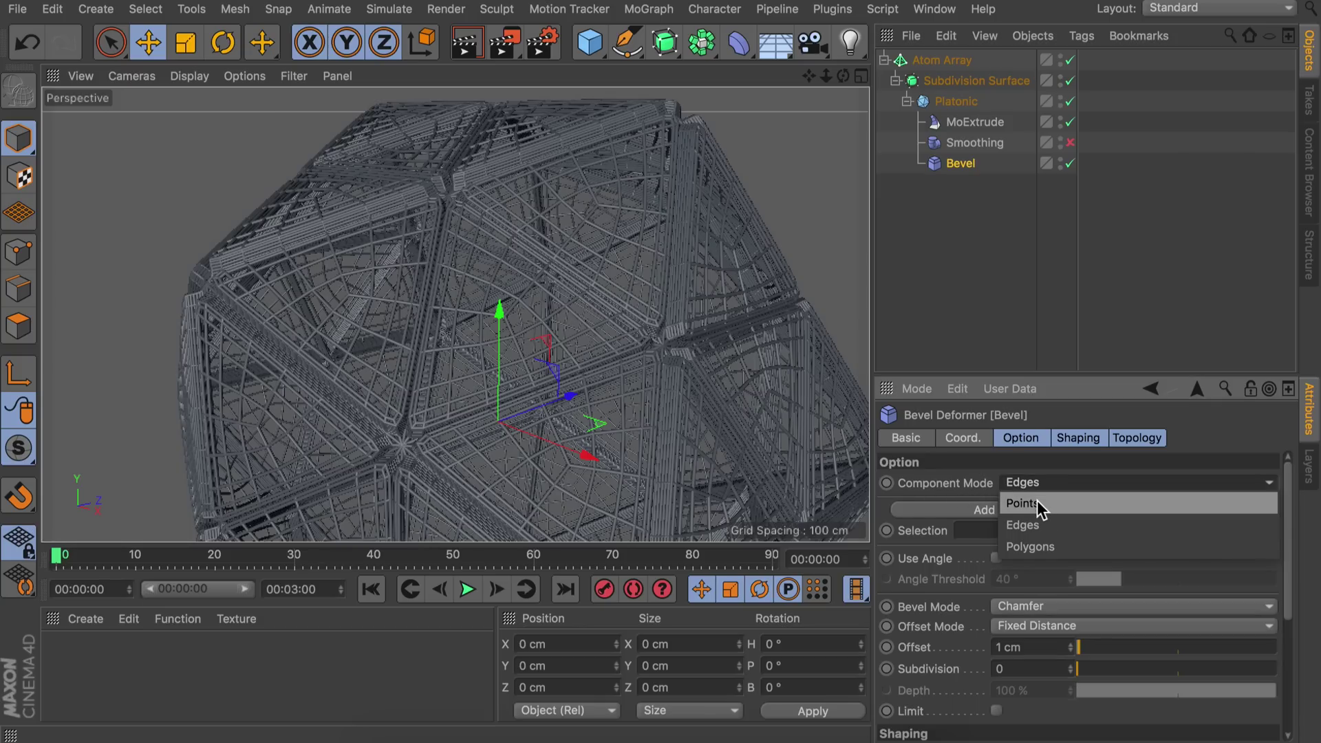
pyautogui.click(1038, 503)
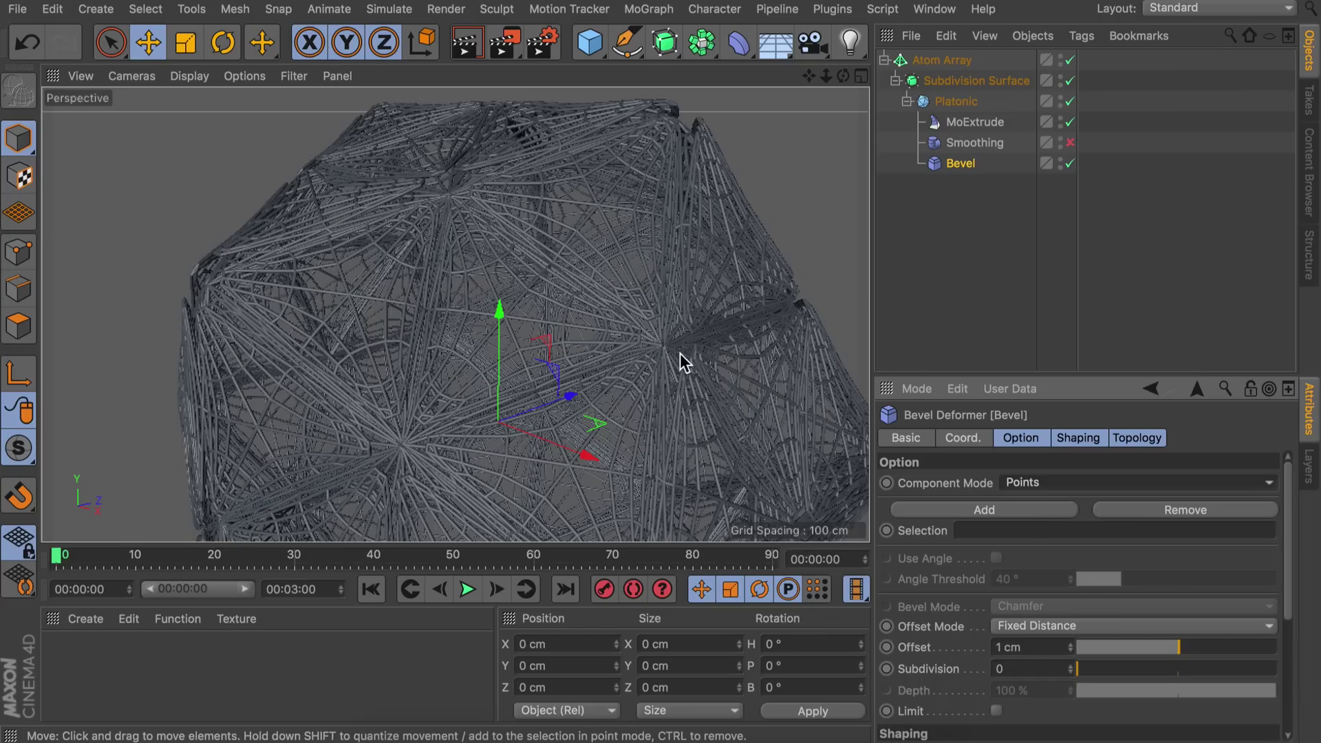
pyautogui.scroll(10, 682, 361)
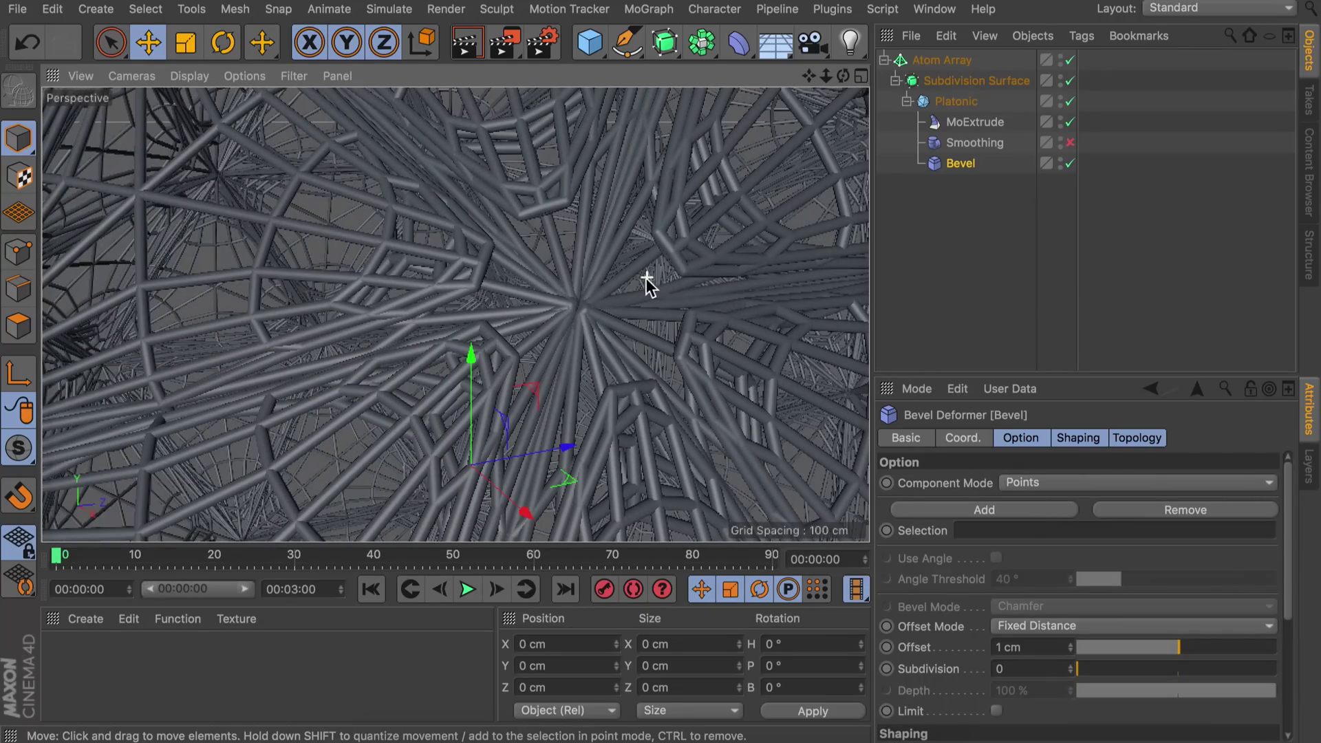
pyautogui.scroll(-2, 650, 296)
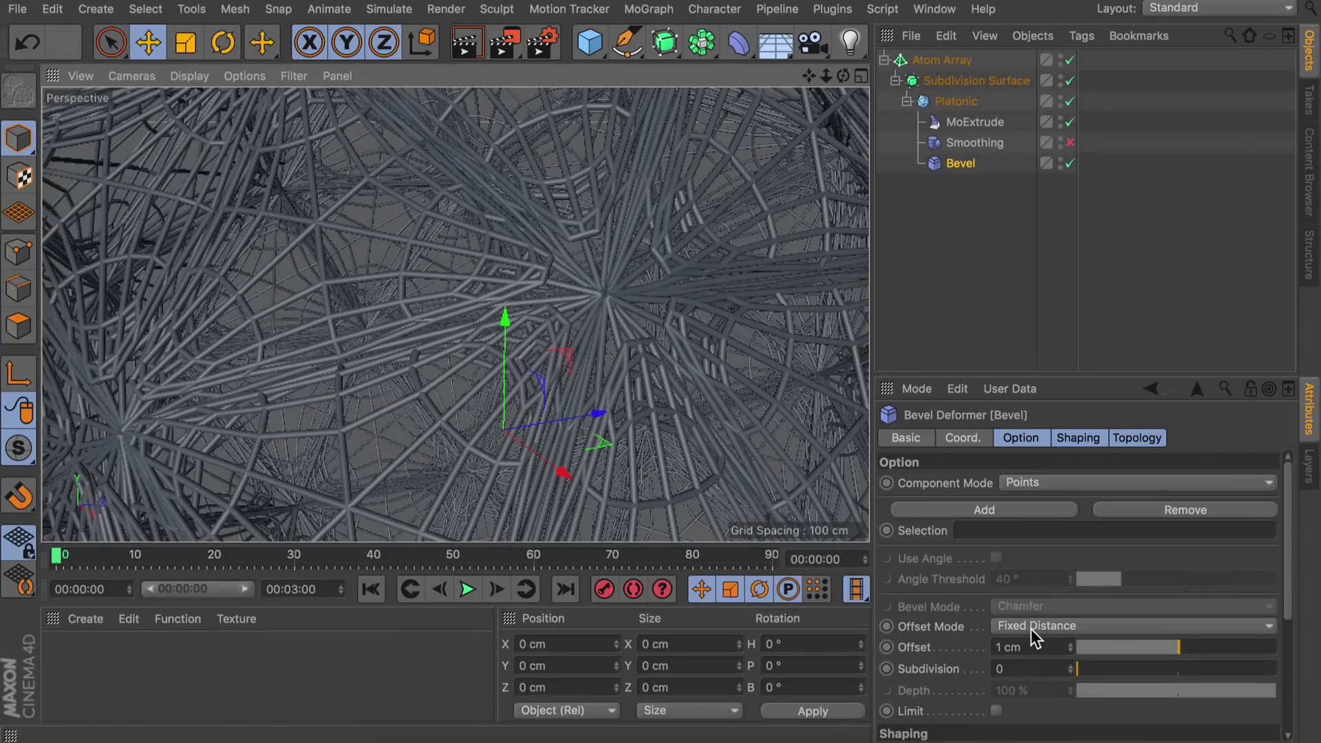
pyautogui.moveTo(1178, 647); pyautogui.dragTo(1194, 650)
pyautogui.scroll(-10, 663, 404)
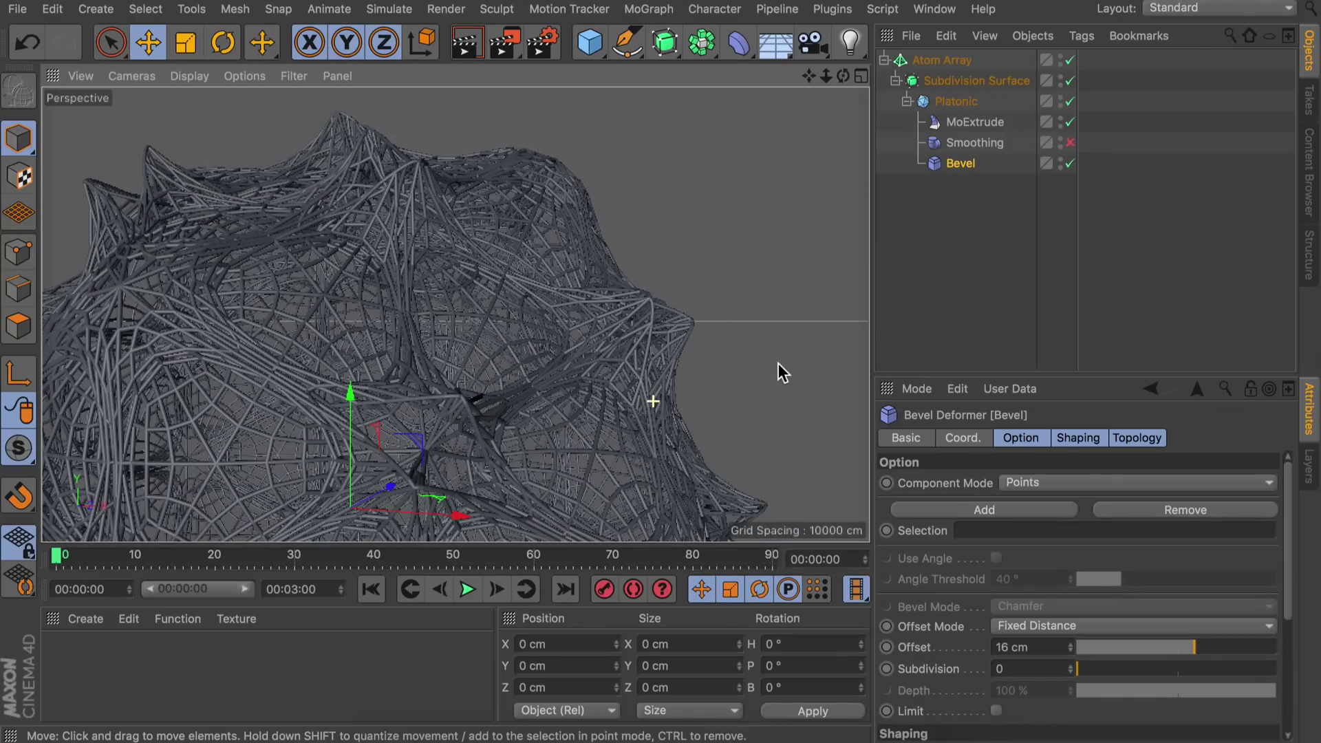
pyautogui.moveTo(1196, 649); pyautogui.dragTo(1074, 666)
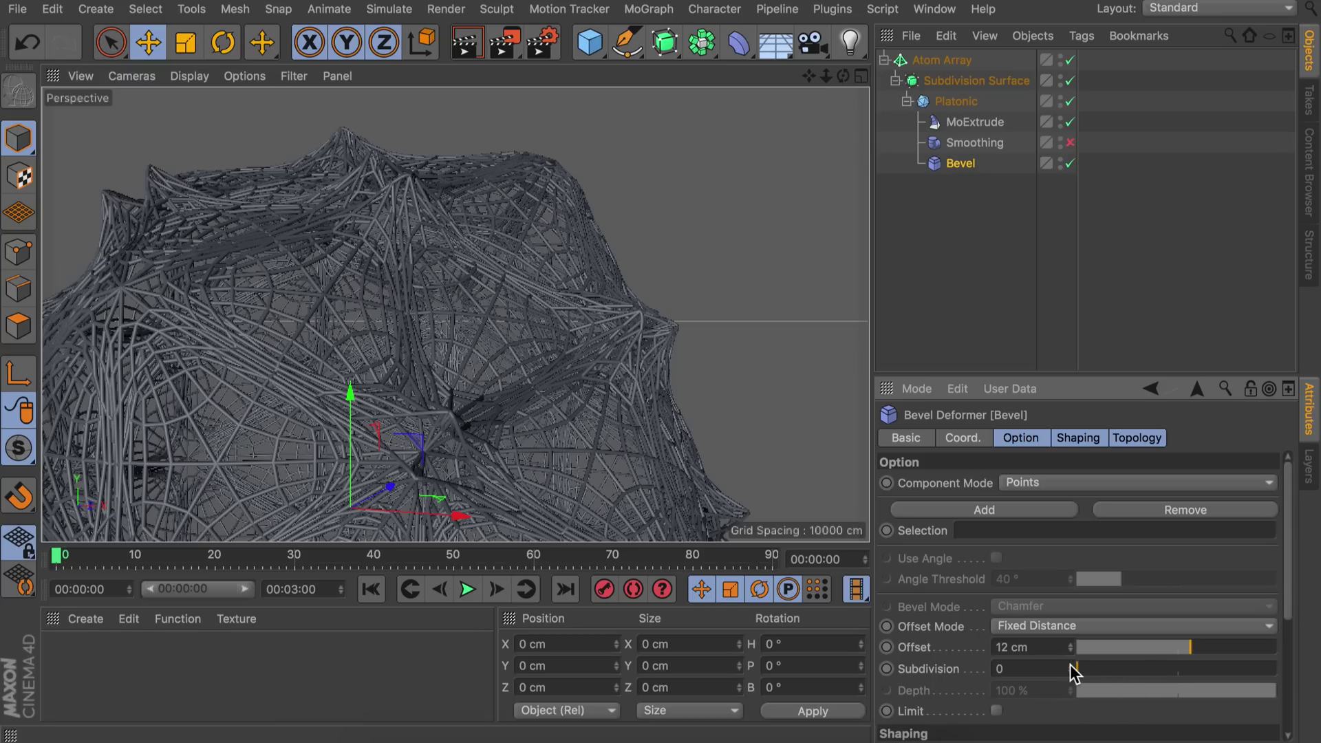
pyautogui.moveTo(1071, 666); pyautogui.dragTo(1071, 662)
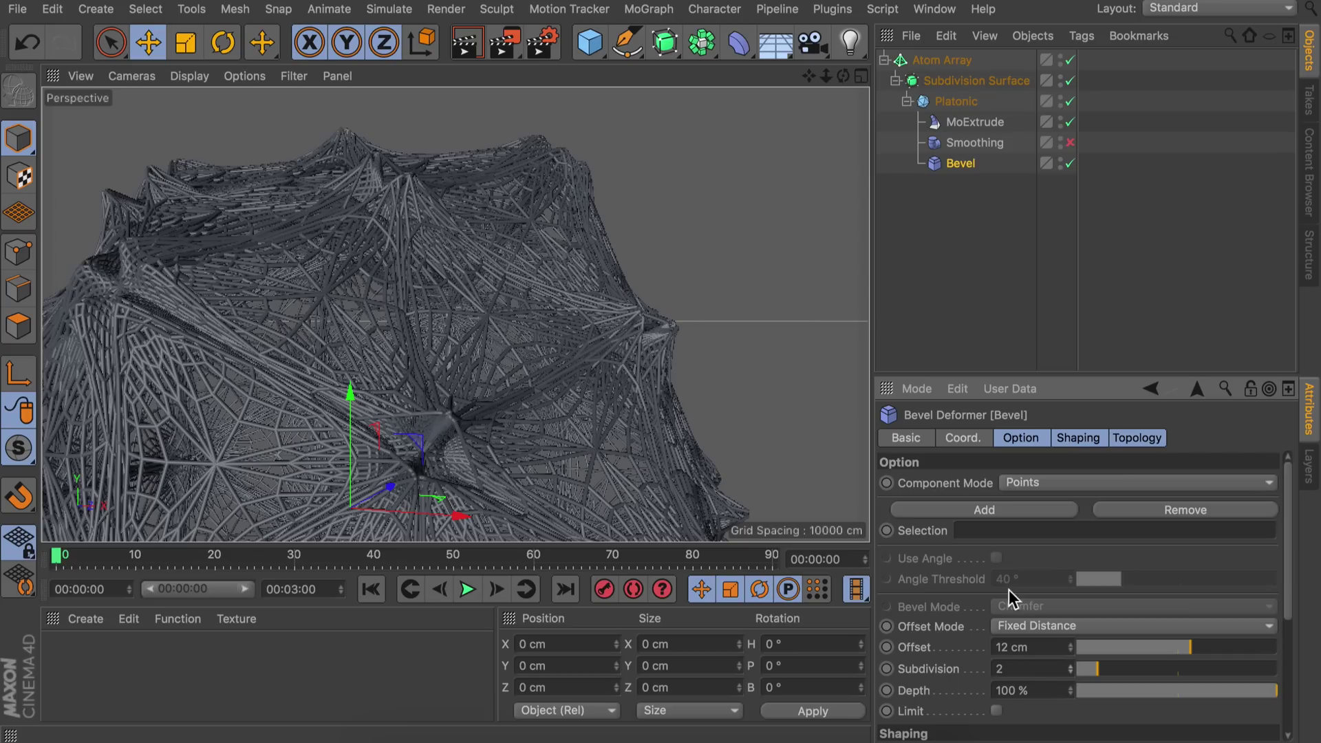
pyautogui.keyDown('alt'); pyautogui.moveTo(506, 340); pyautogui.dragTo(660, 364); pyautogui.keyUp('alt')
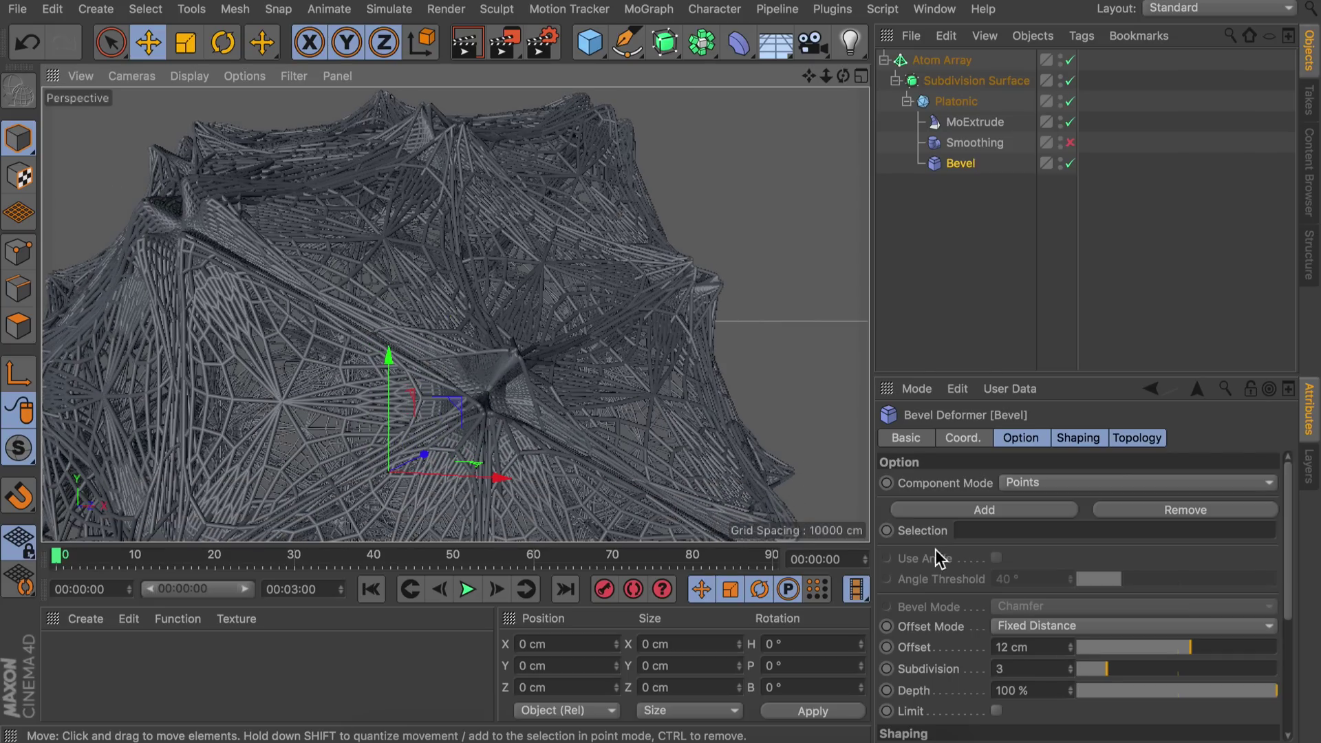
pyautogui.doubleClick(1025, 662)
# Confirm 1 bevel subdivision and zoom out to centre the whole spiky mesh.
pyautogui.write('1')
pyautogui.press('Return')
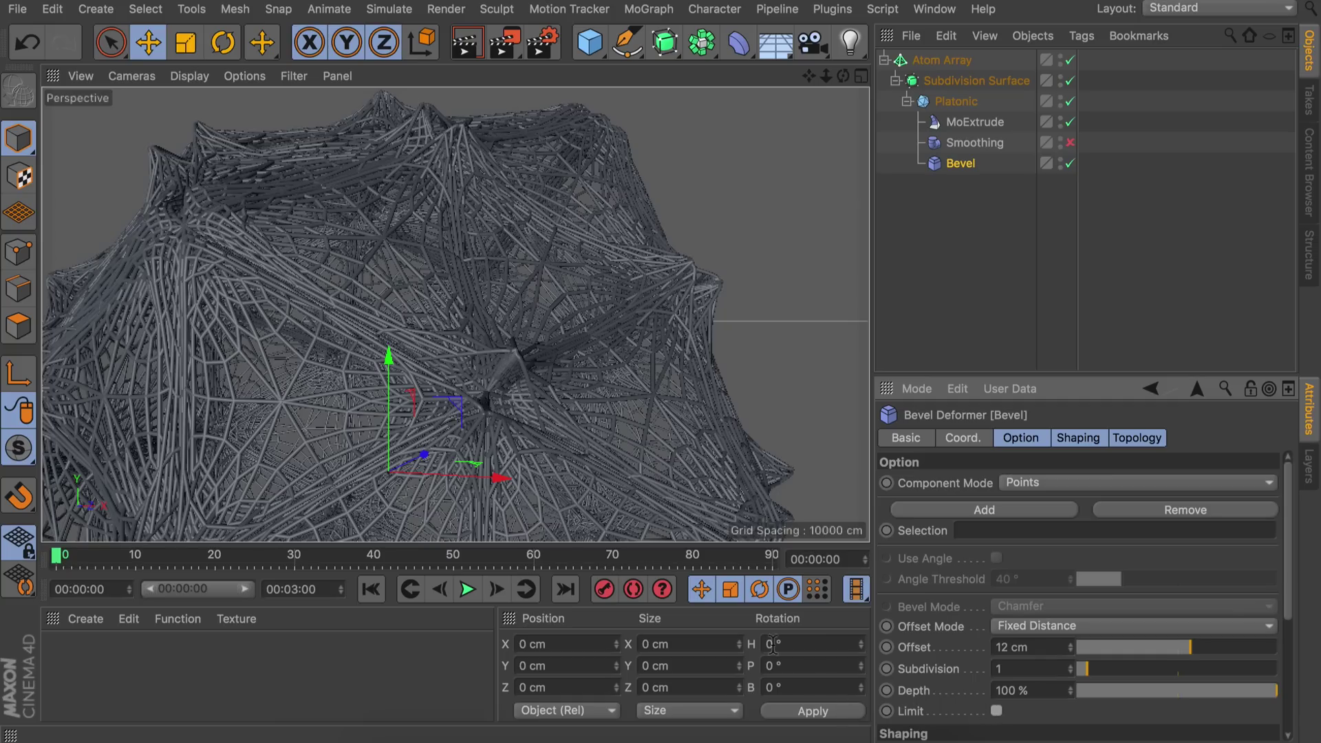
pyautogui.scroll(-5, 534, 410)
pyautogui.keyDown('alt'); pyautogui.moveTo(527, 415); pyautogui.dragTo(537, 326, button='middle'); pyautogui.keyUp('alt')
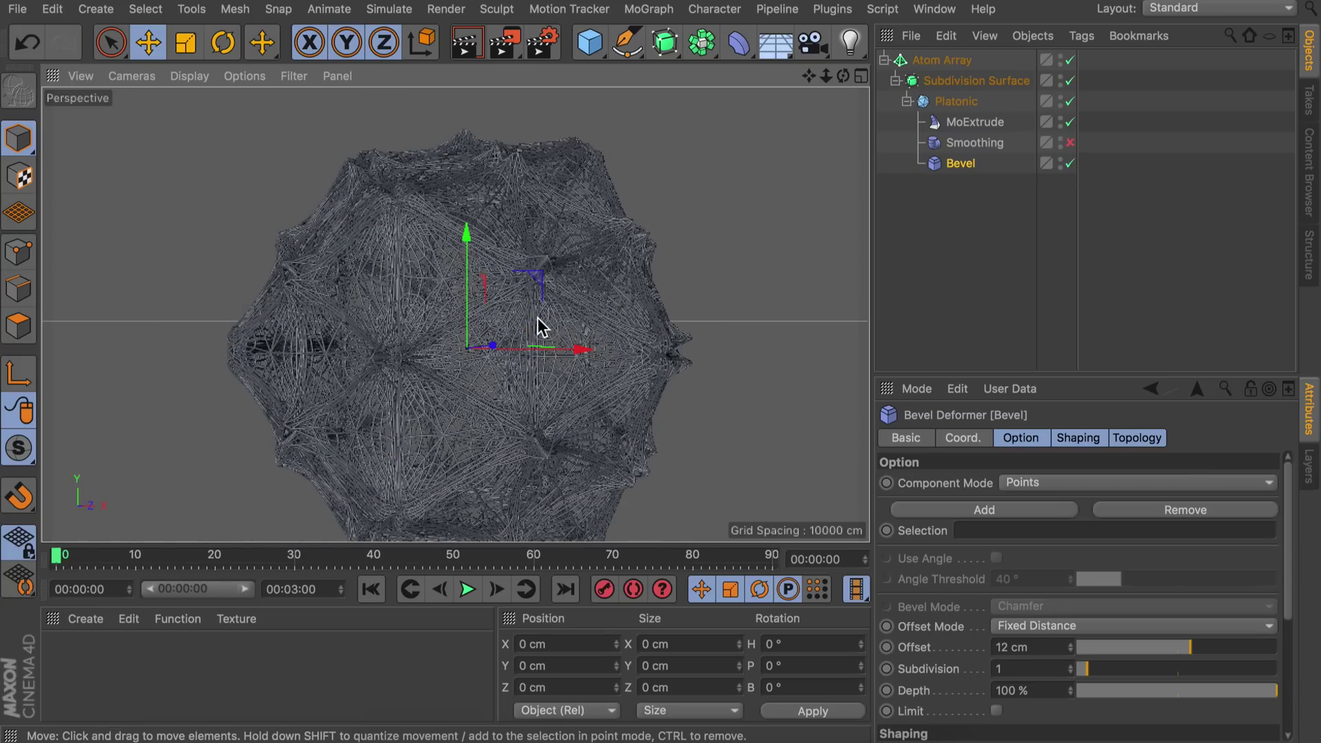
pyautogui.scroll(-1, 532, 337)
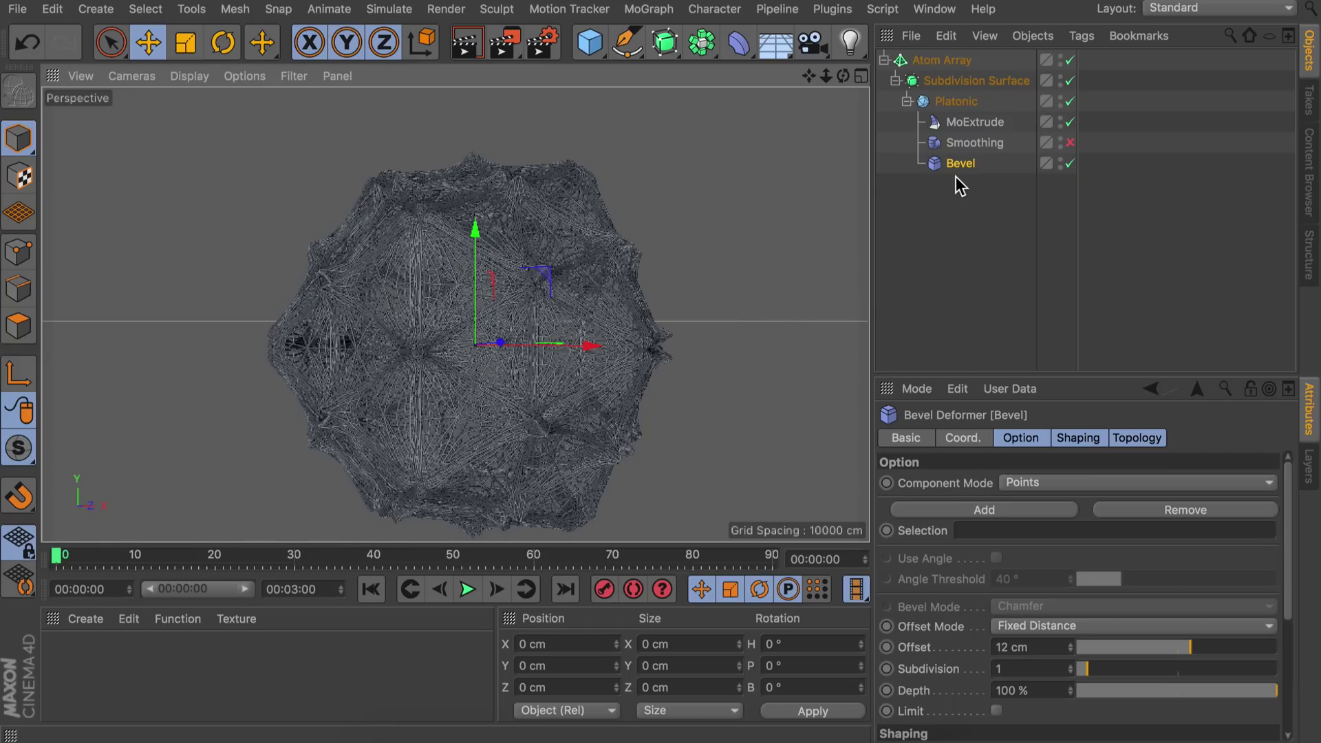
# Lower the Subdivision Surface's render subdivision level to 2.
pyautogui.click(950, 78)
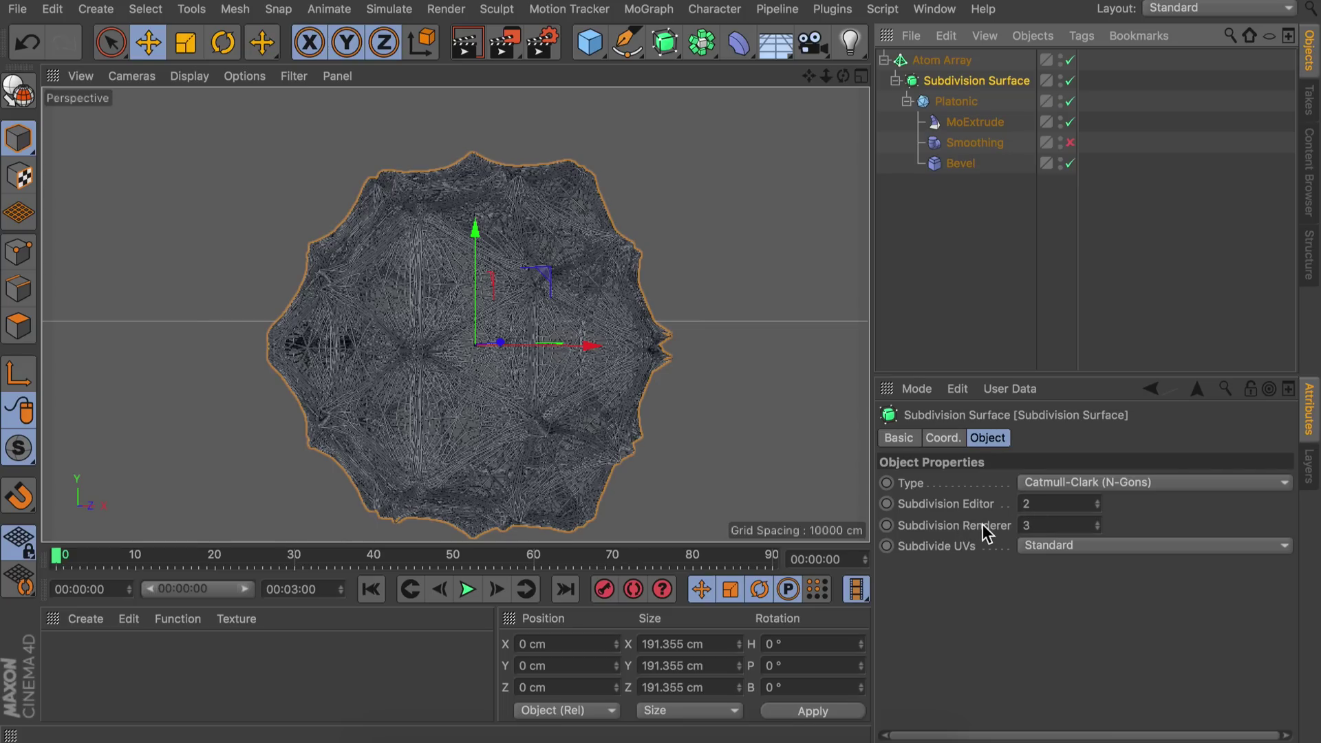
pyautogui.doubleClick(1035, 526)
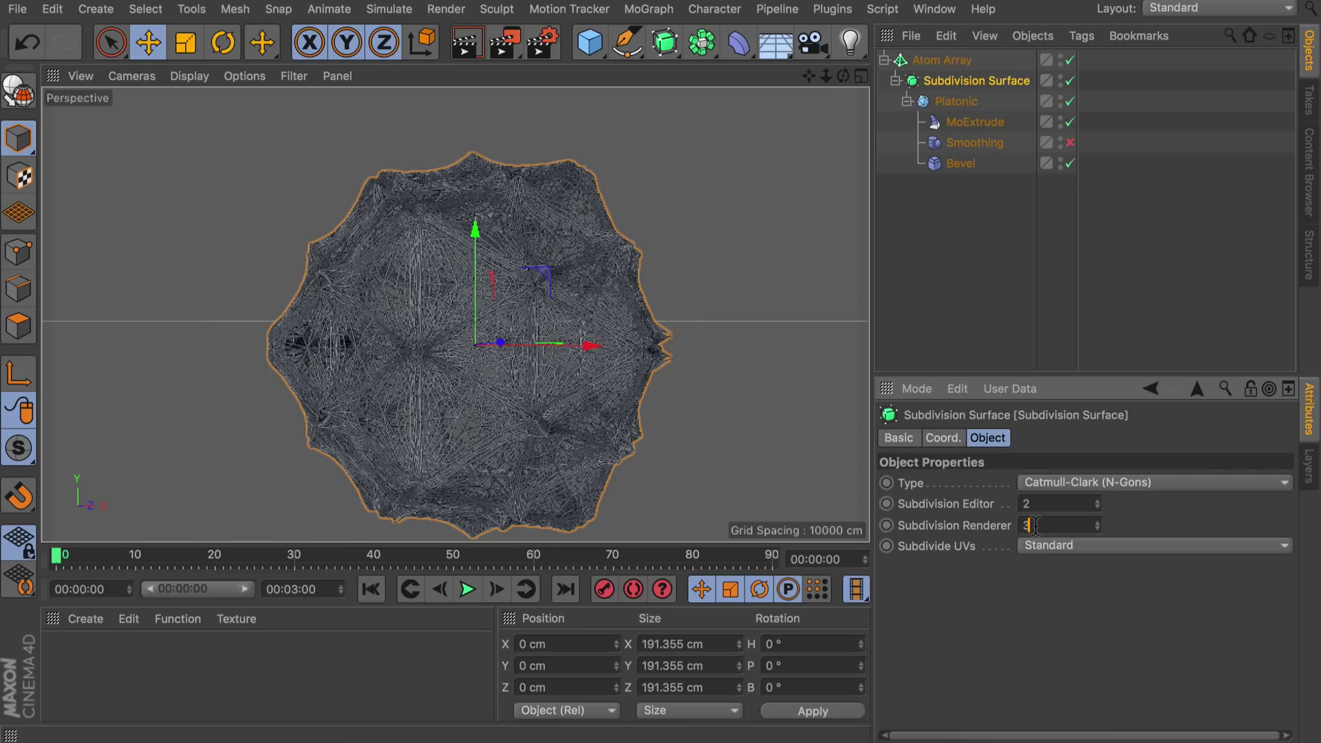
pyautogui.write('0')
pyautogui.press('BackSpace')
pyautogui.write('2')
# Switch the Bevel deformer to Edges mode with a 10 cm offset and inspect the mesh.
pyautogui.click(951, 102)
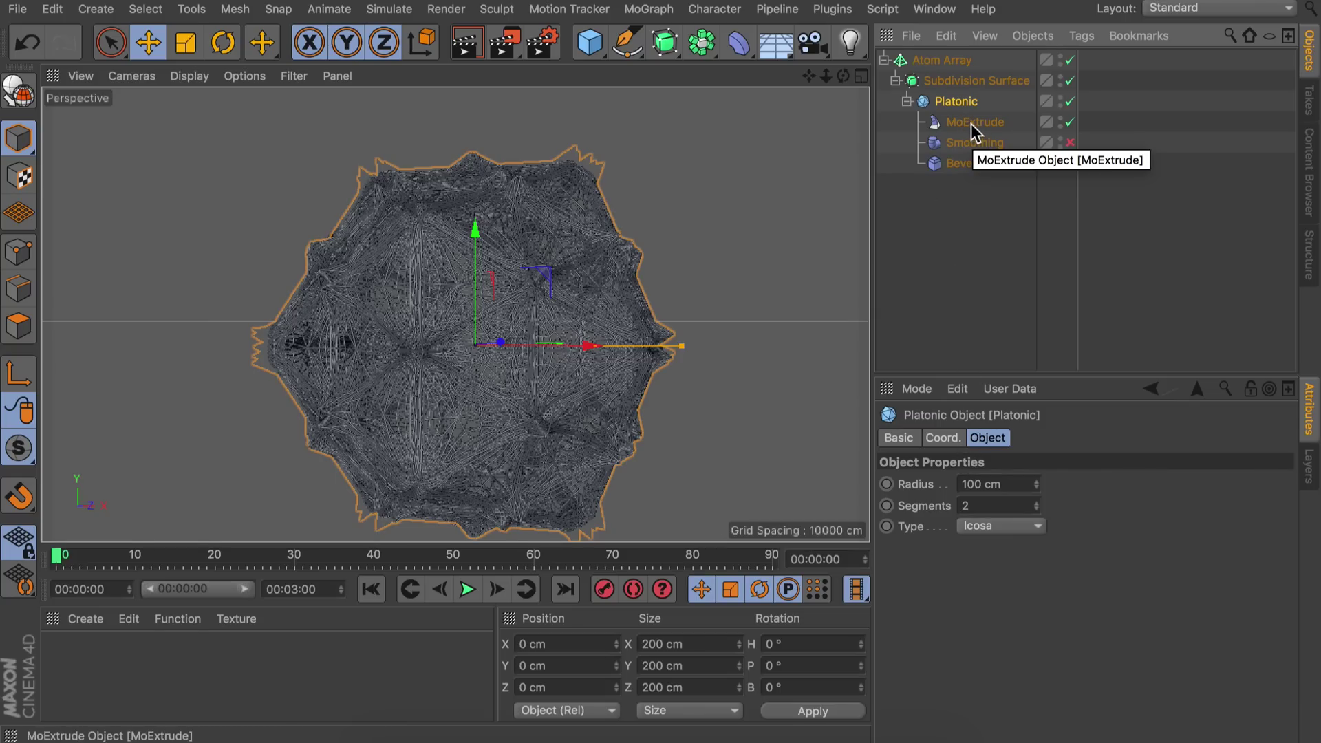
pyautogui.click(965, 163)
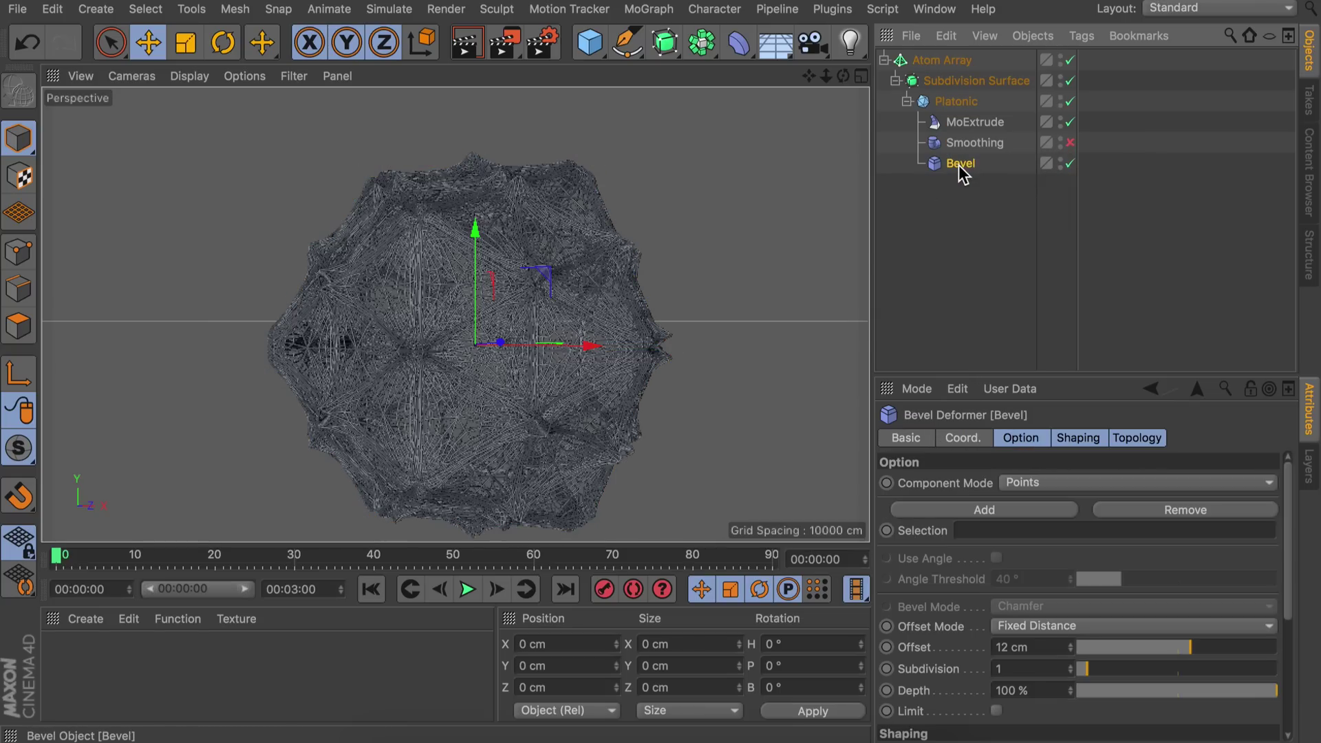
pyautogui.click(1025, 485)
pyautogui.click(1035, 525)
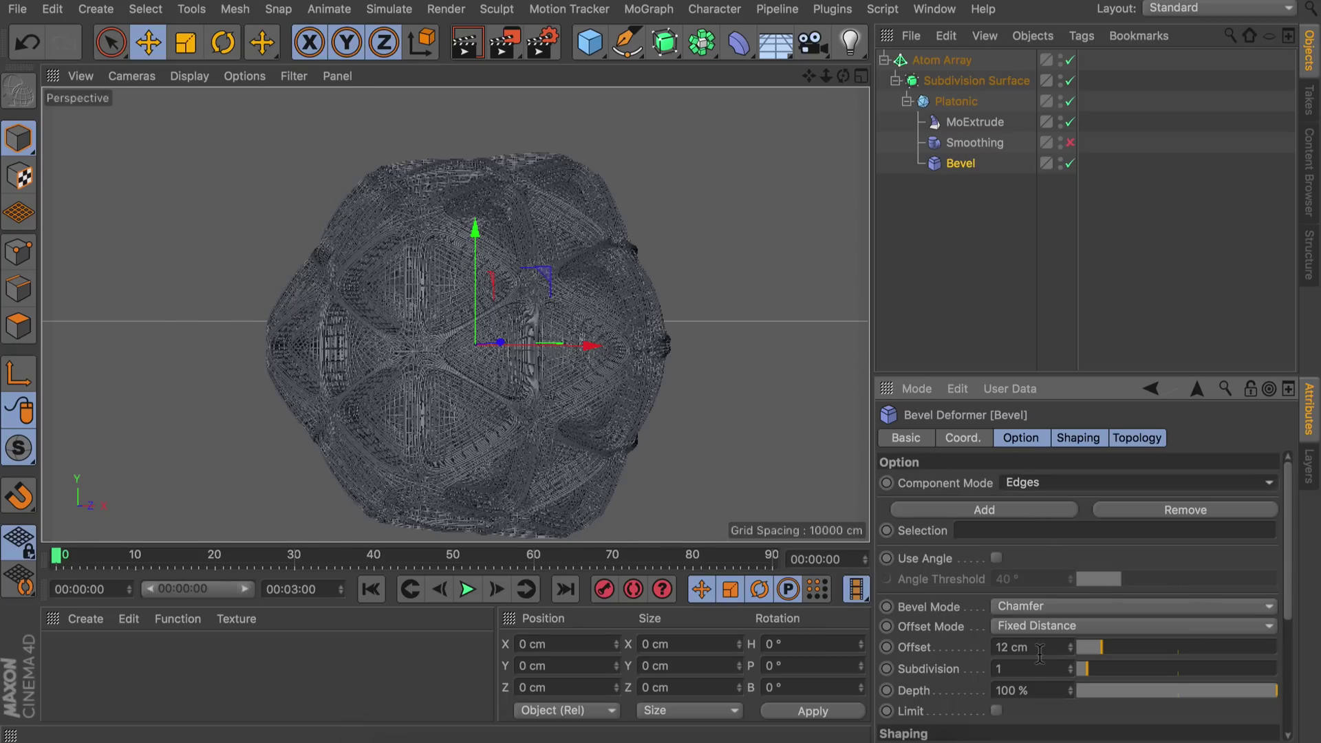
pyautogui.click(1040, 653)
pyautogui.write('10')
pyautogui.press('Return')
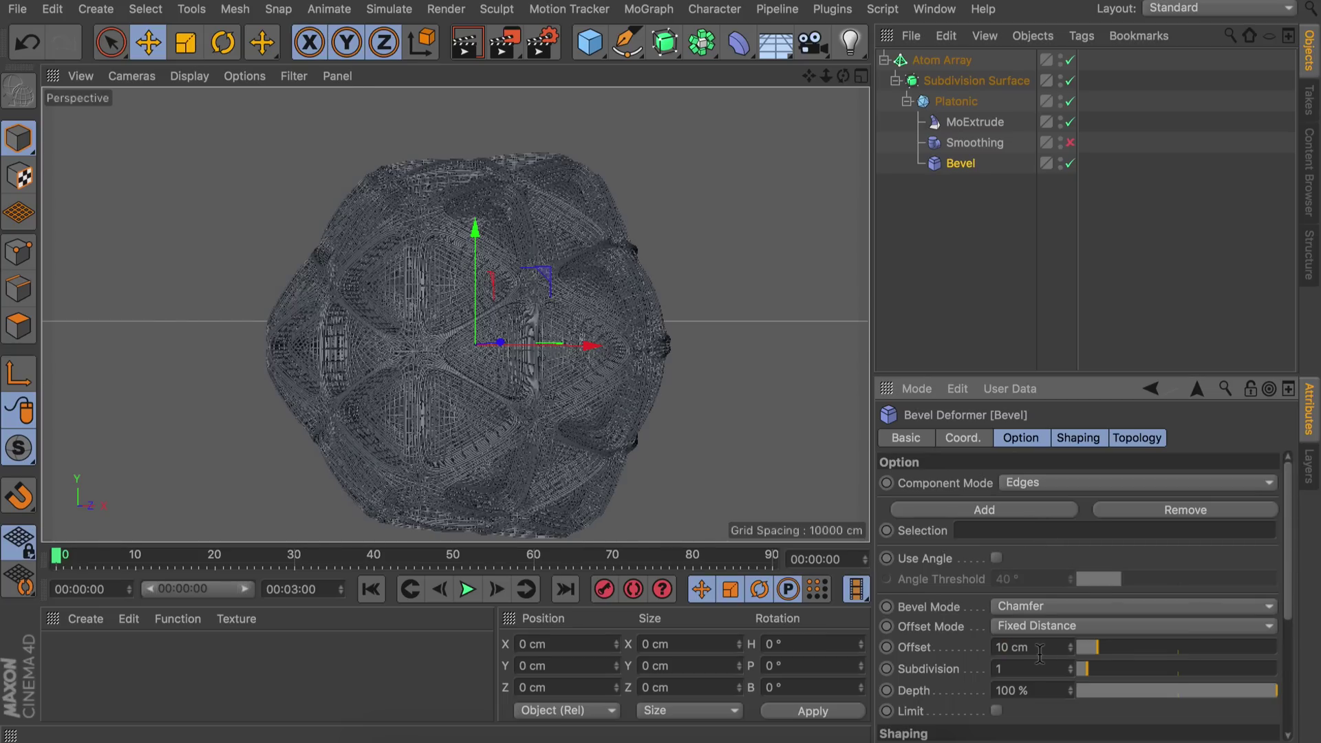
pyautogui.scroll(10, 591, 234)
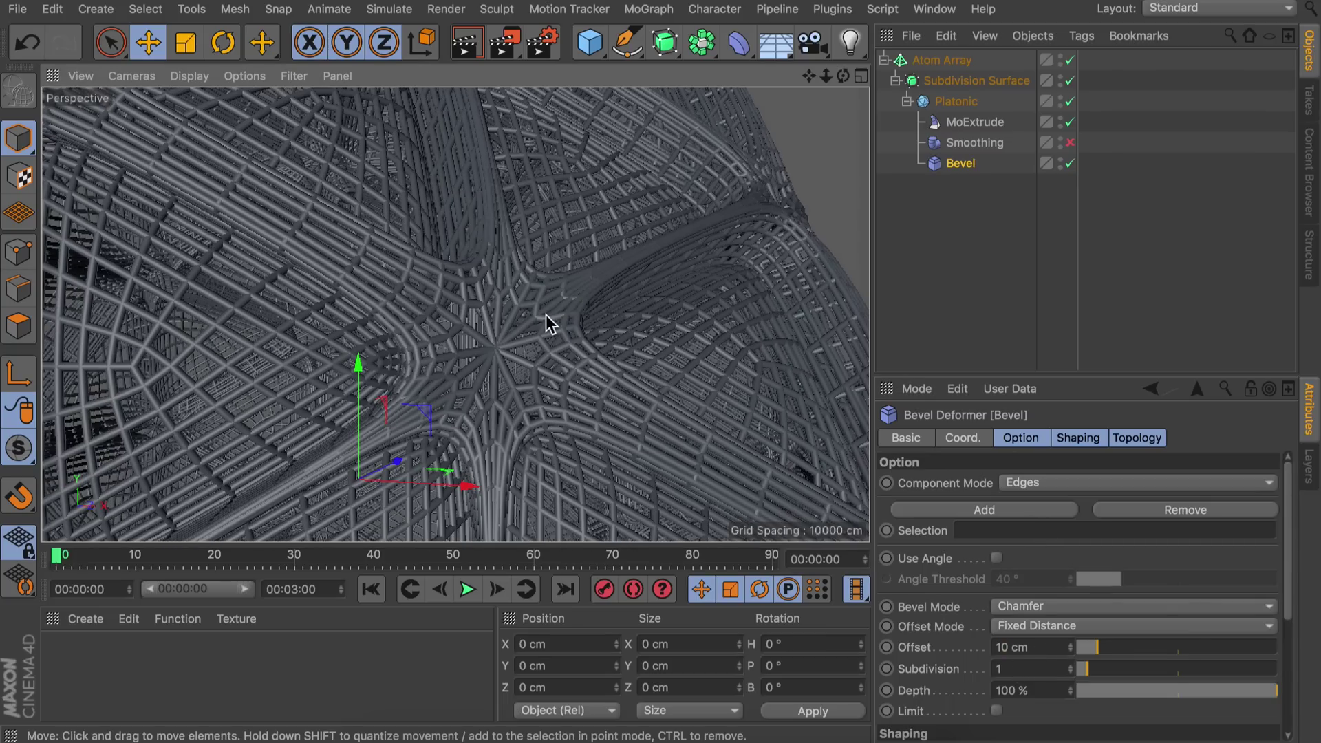
pyautogui.keyDown('alt'); pyautogui.moveTo(564, 239); pyautogui.dragTo(539, 296); pyautogui.keyUp('alt')
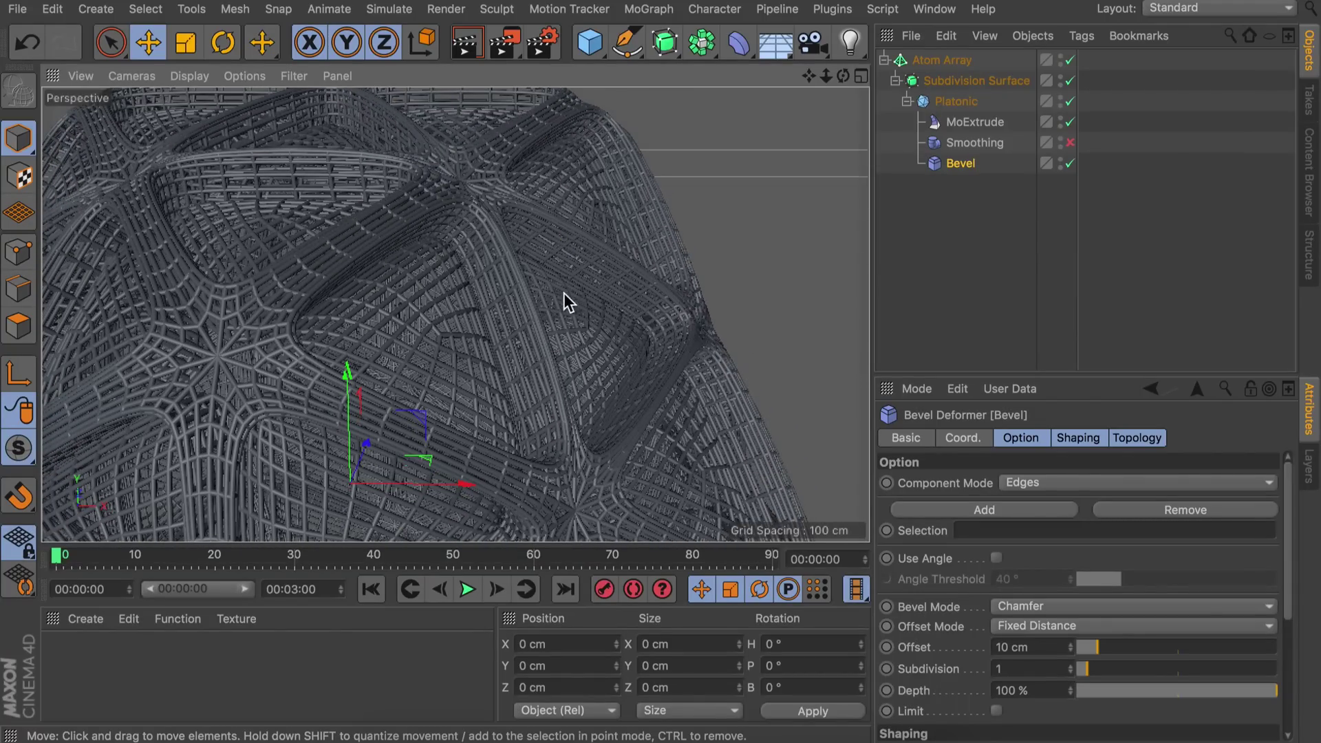
pyautogui.keyDown('alt'); pyautogui.moveTo(564, 291); pyautogui.dragTo(527, 293); pyautogui.keyUp('alt')
pyautogui.scroll(-10, 523, 289)
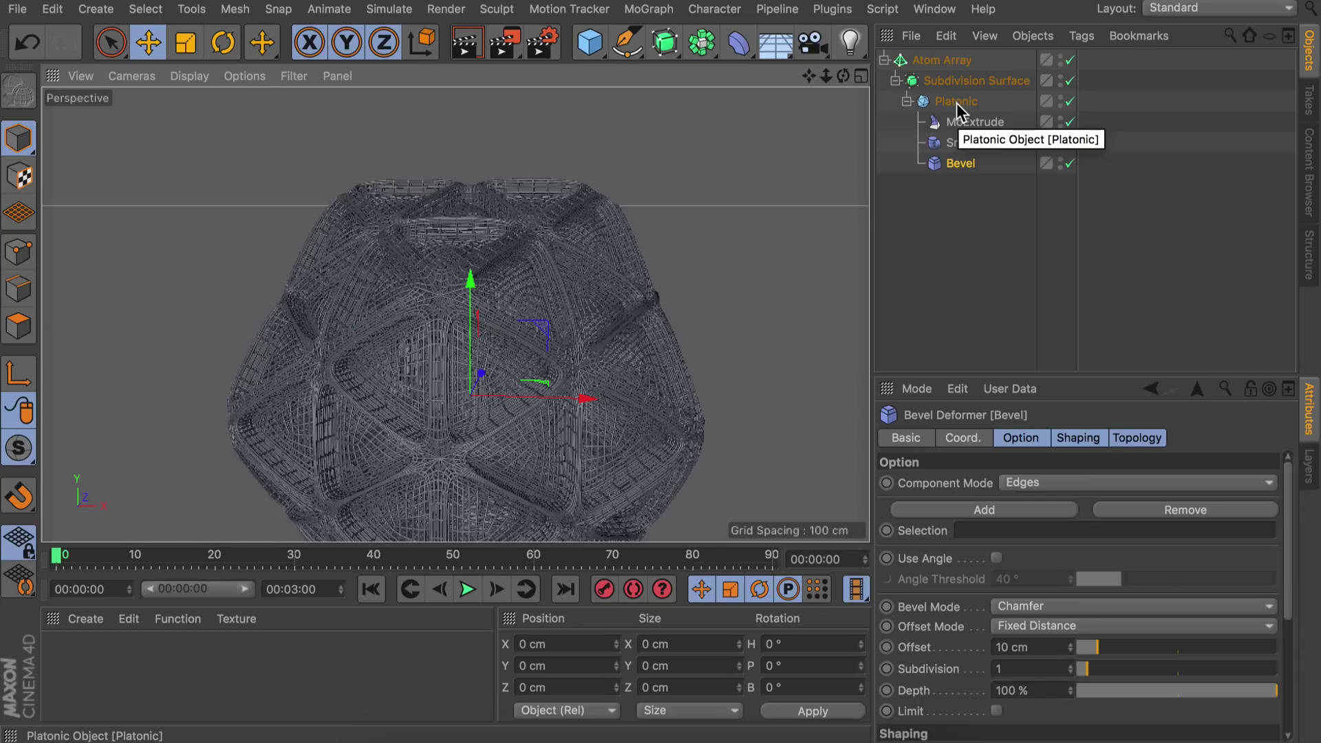
# Disable the Bevel deformer in the Object Manager and zoom in on the plain struts.
pyautogui.click(1069, 142)
pyautogui.click(1070, 163)
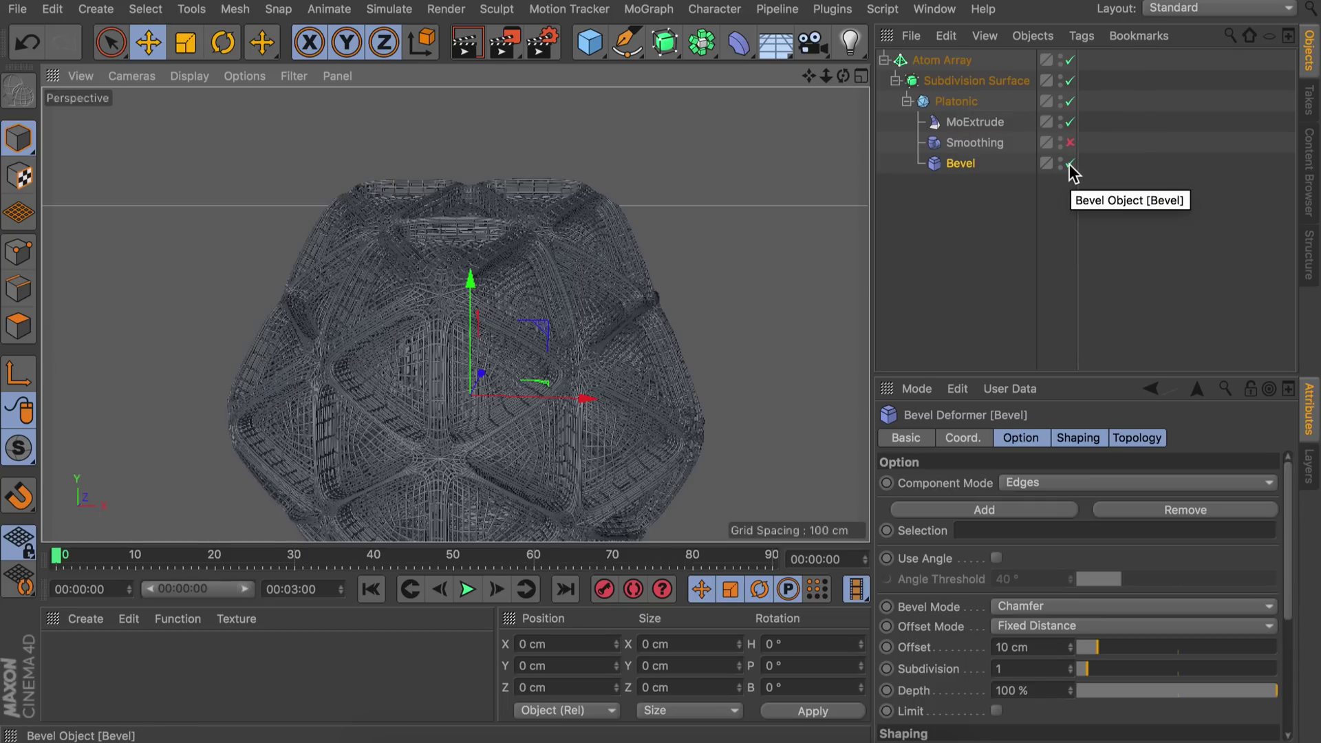
pyautogui.scroll(10, 570, 323)
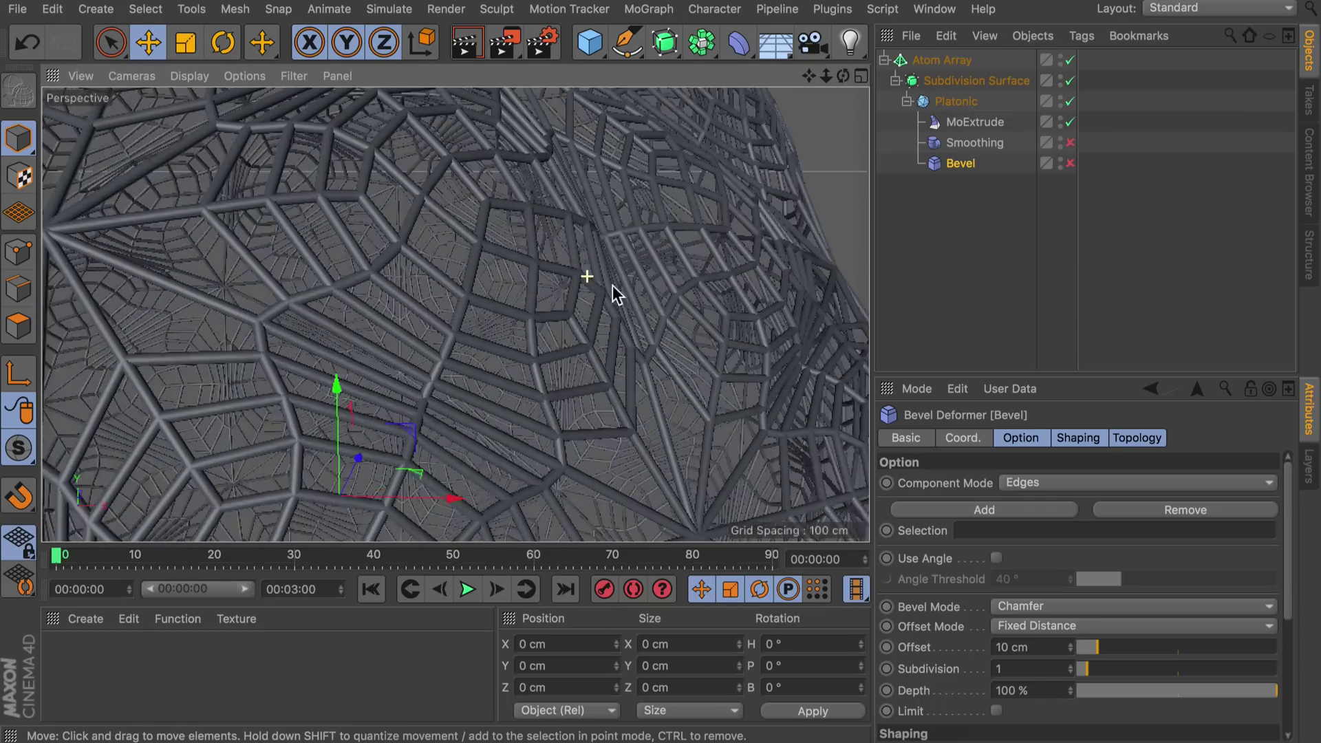
pyautogui.scroll(-10, 627, 279)
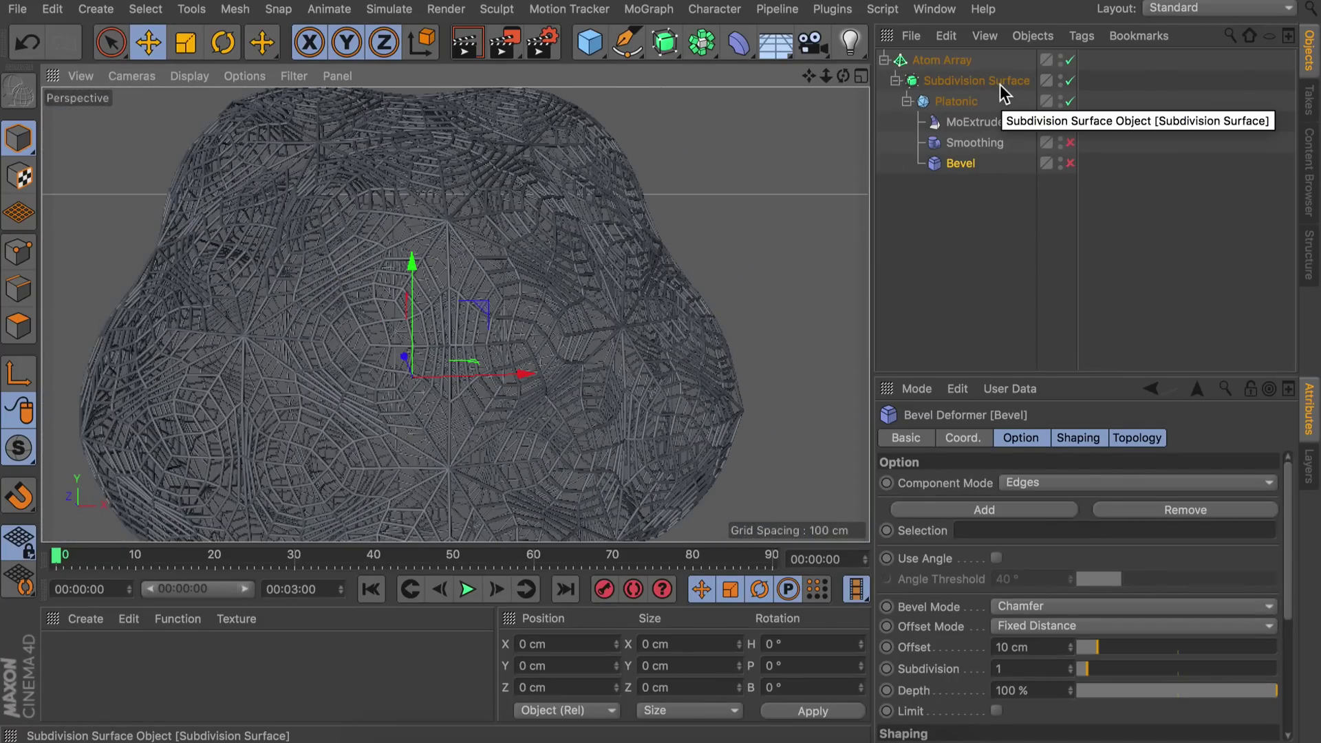
# Turn off the Subdivision Surface and set the Platonic's segments to 6.
pyautogui.click(1070, 81)
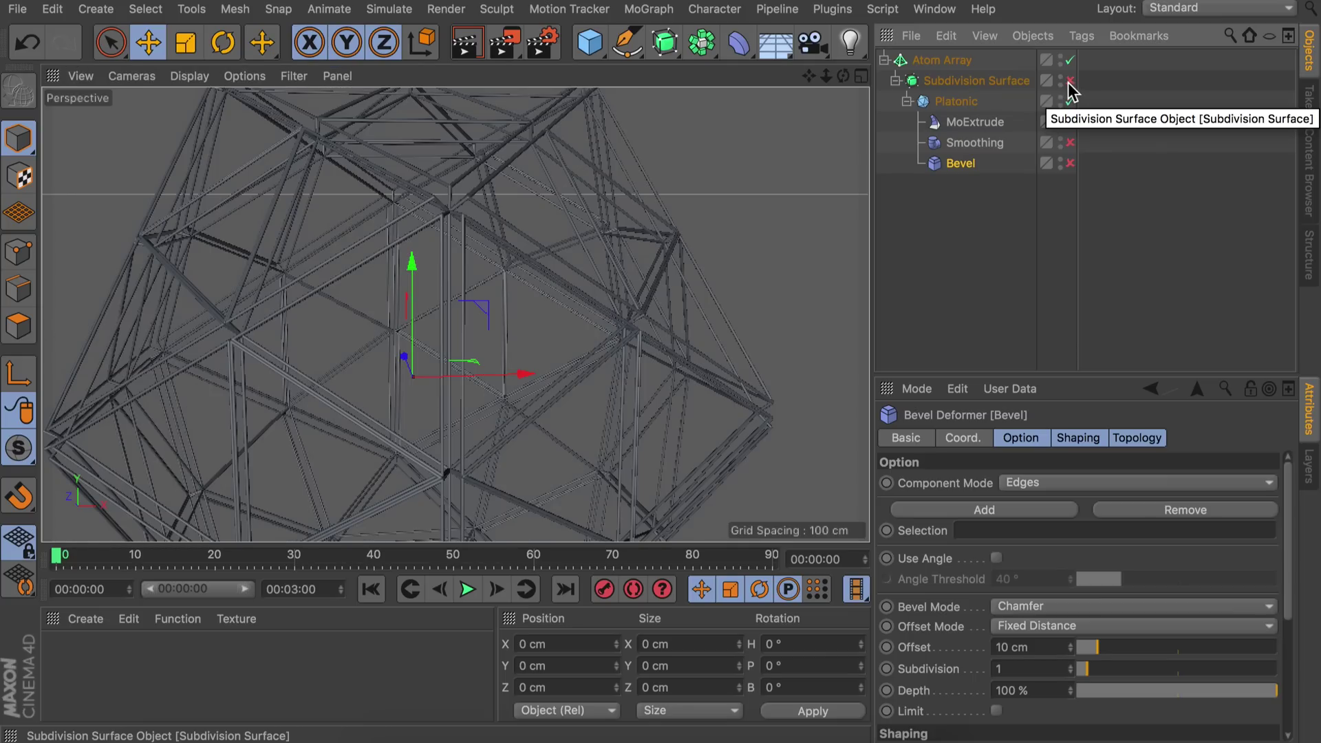
pyautogui.click(967, 102)
pyautogui.doubleClick(976, 507)
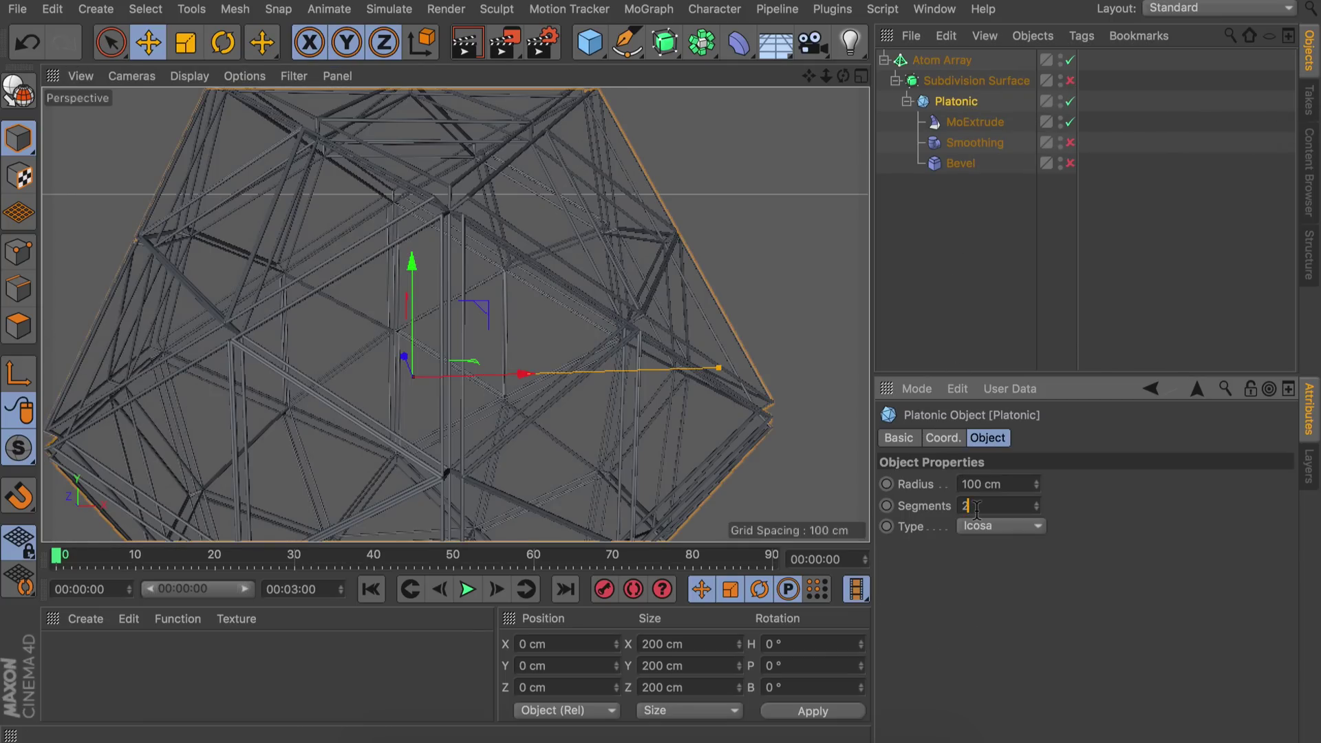
pyautogui.write('6')
pyautogui.press('Return')
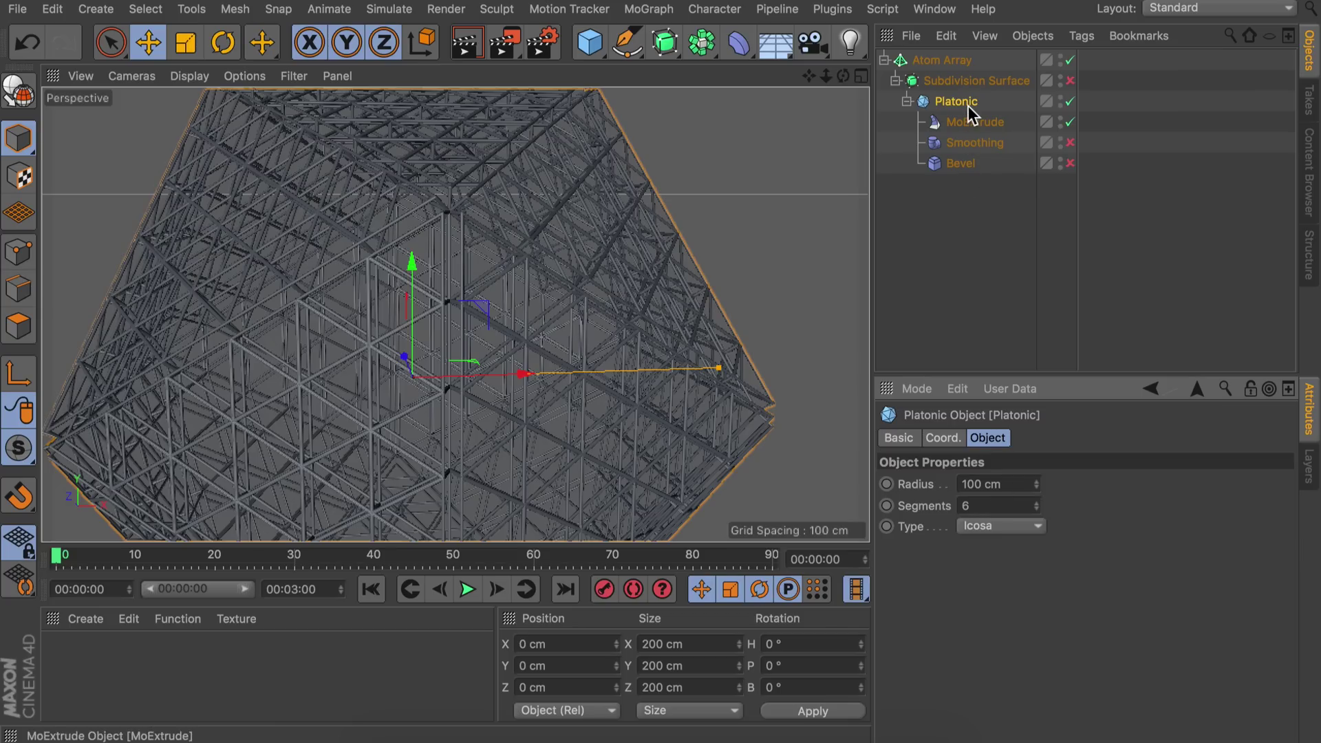
# Re-enable Smoothing and Bevel, setting the bevel subdivision to 0.
pyautogui.click(980, 147)
pyautogui.click(1069, 143)
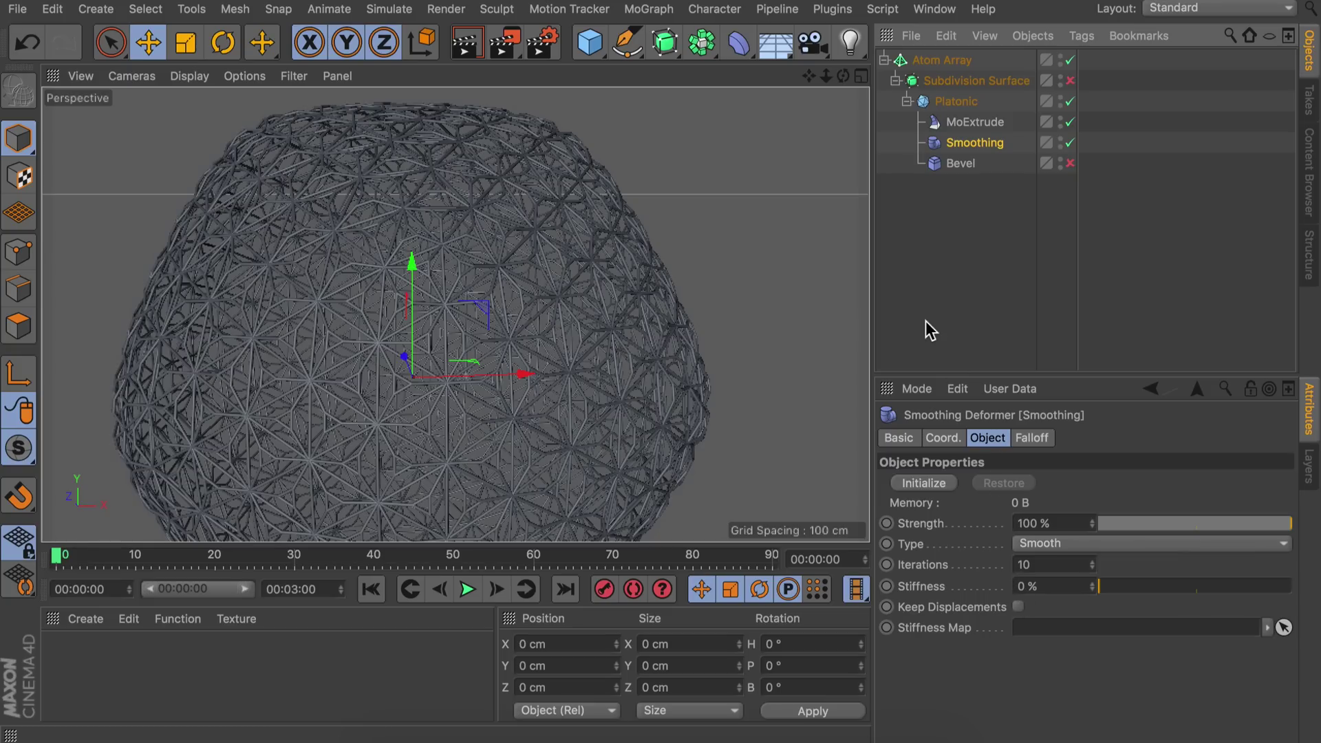
pyautogui.click(1070, 164)
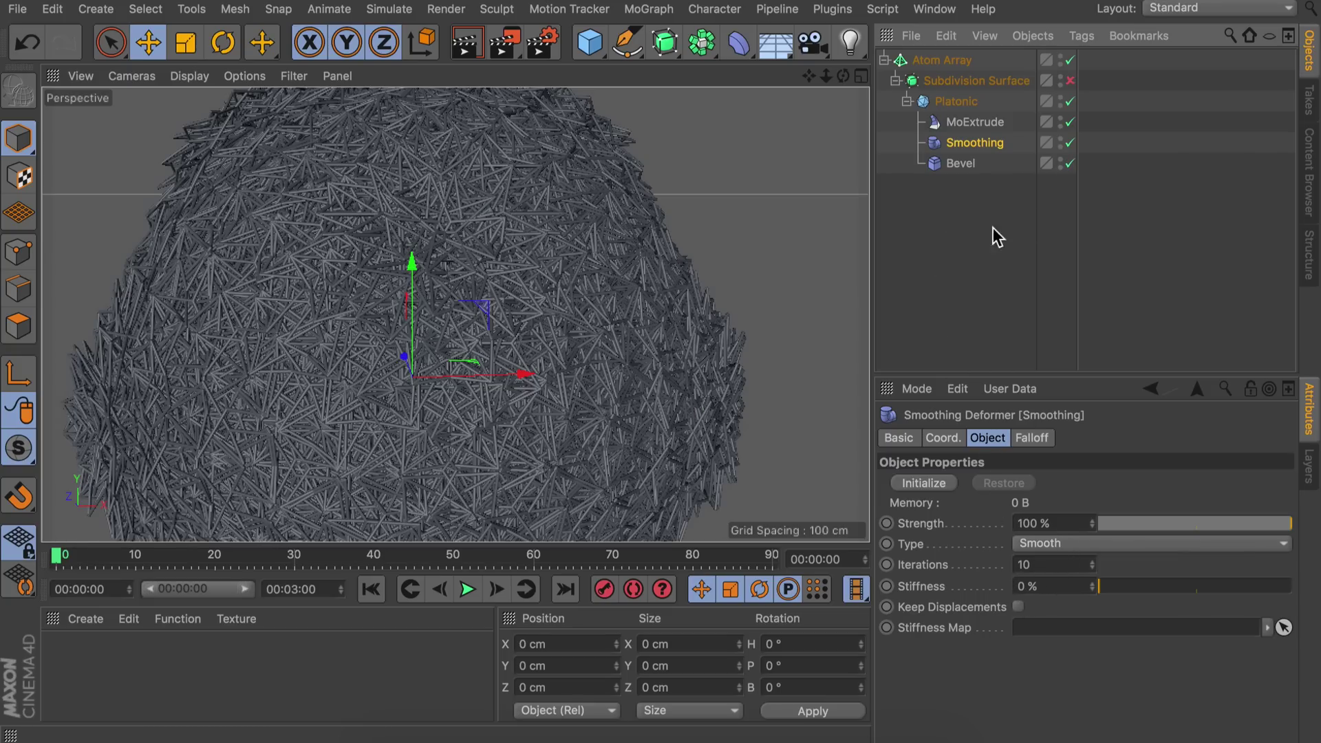
pyautogui.click(960, 163)
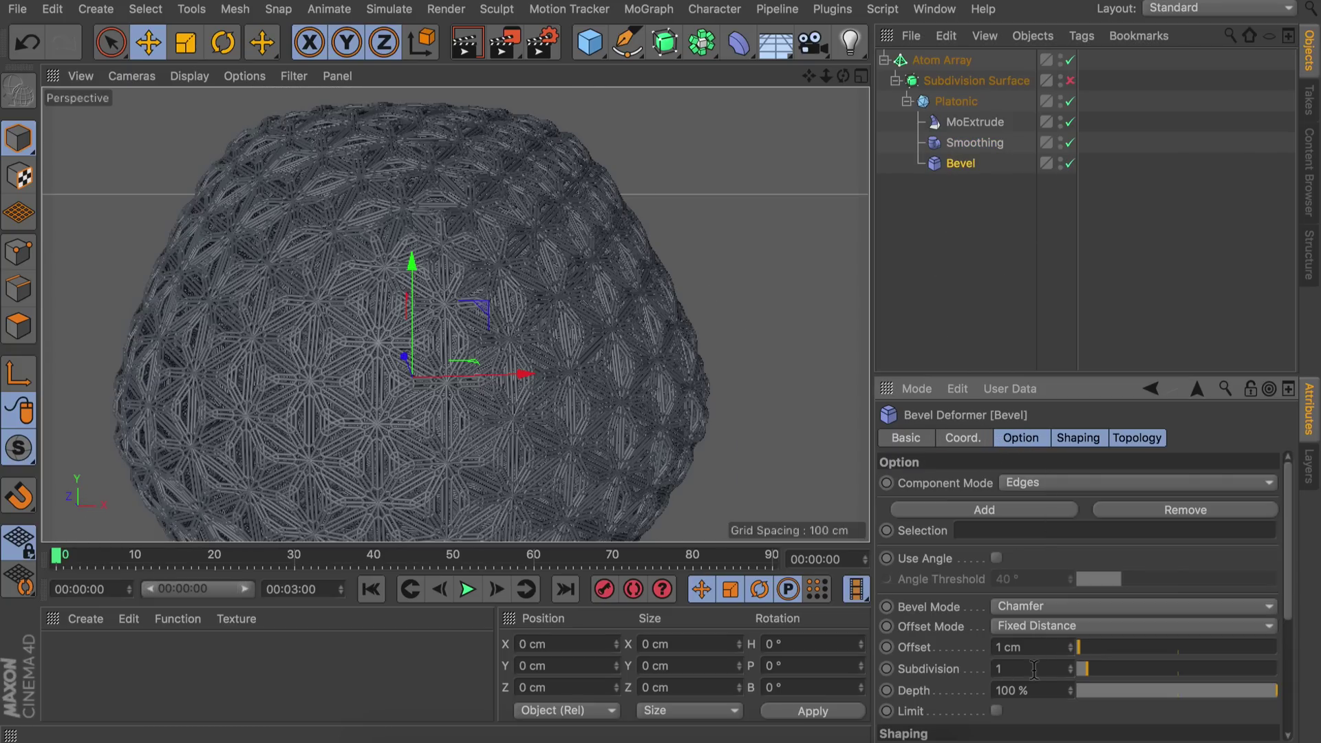
pyautogui.doubleClick(1033, 670)
pyautogui.write('0')
pyautogui.press('Return')
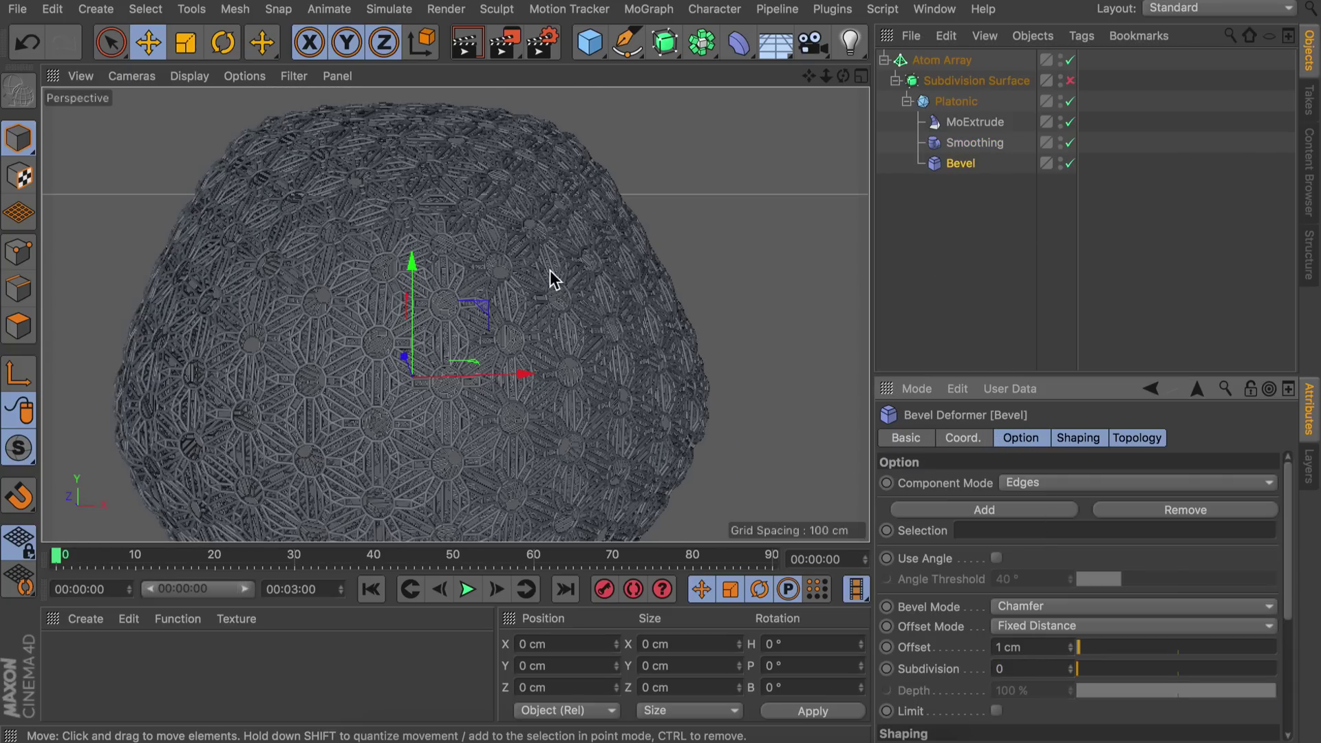
pyautogui.scroll(10, 553, 278)
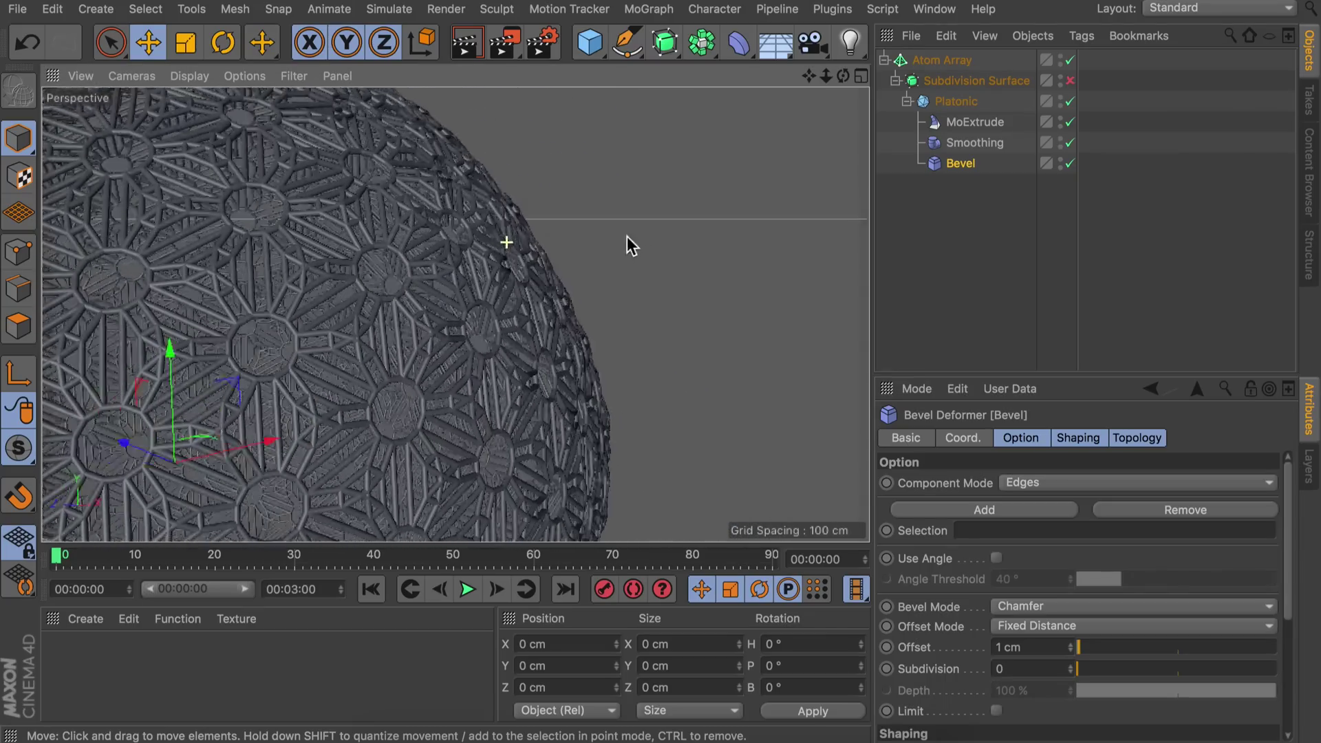
pyautogui.keyDown('alt'); pyautogui.moveTo(626, 236); pyautogui.dragTo(569, 237, button='right'); pyautogui.keyUp('alt')
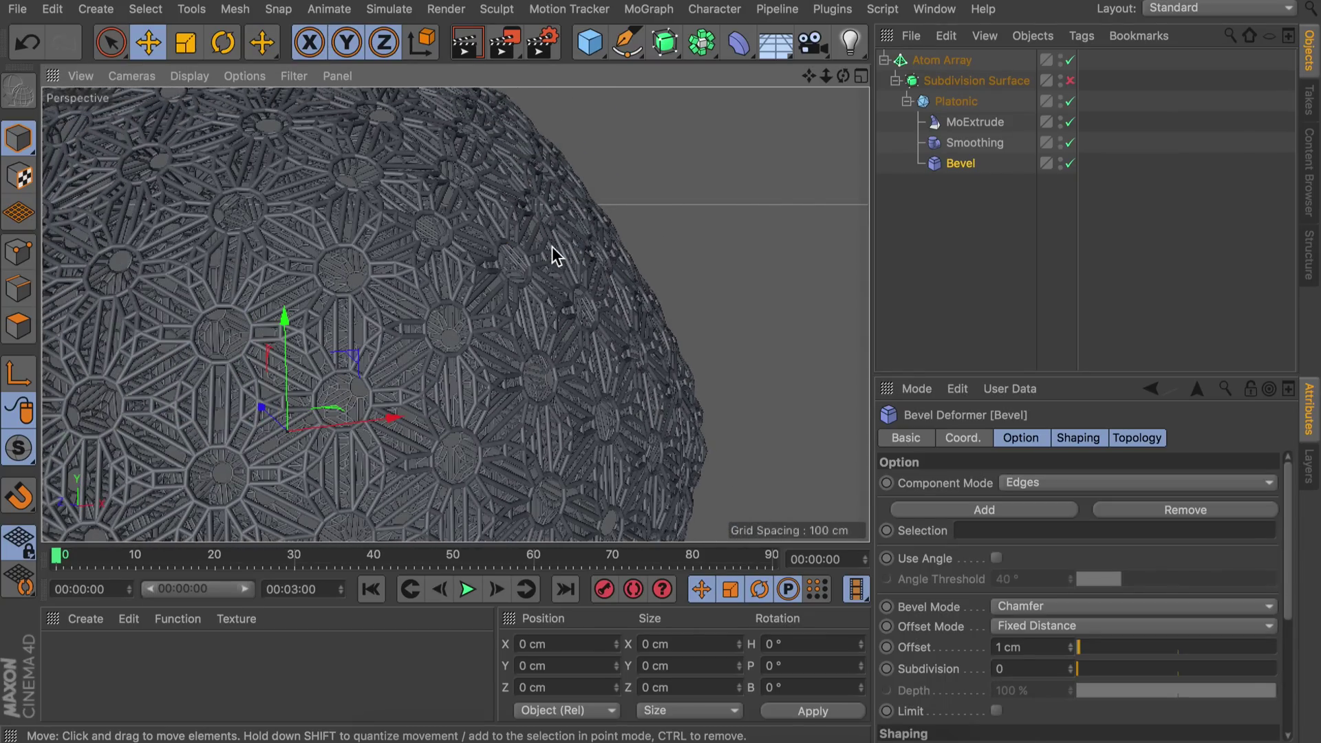
pyautogui.keyDown('alt'); pyautogui.moveTo(537, 238); pyautogui.dragTo(484, 248, button='right'); pyautogui.keyUp('alt')
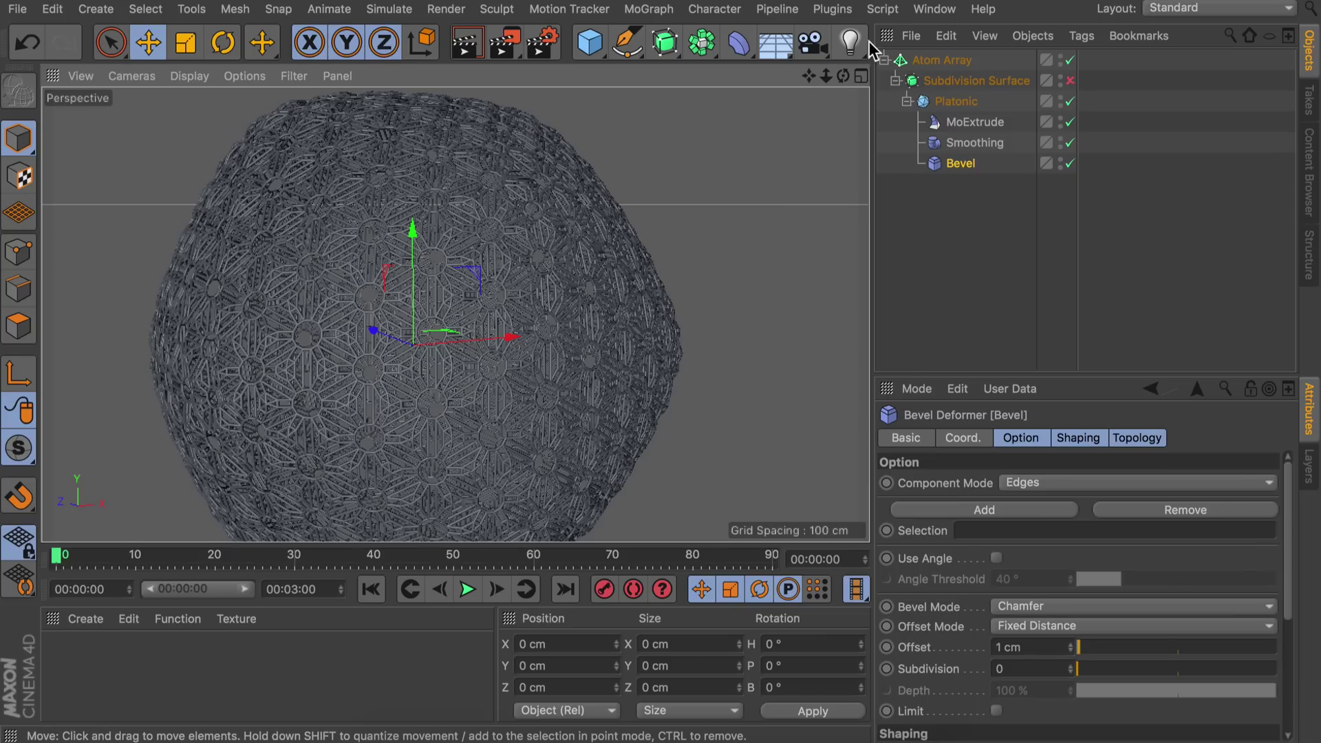
# Re-enable the Subdivision Surface and set the Platonic's Segments to 3.
pyautogui.click(1065, 80)
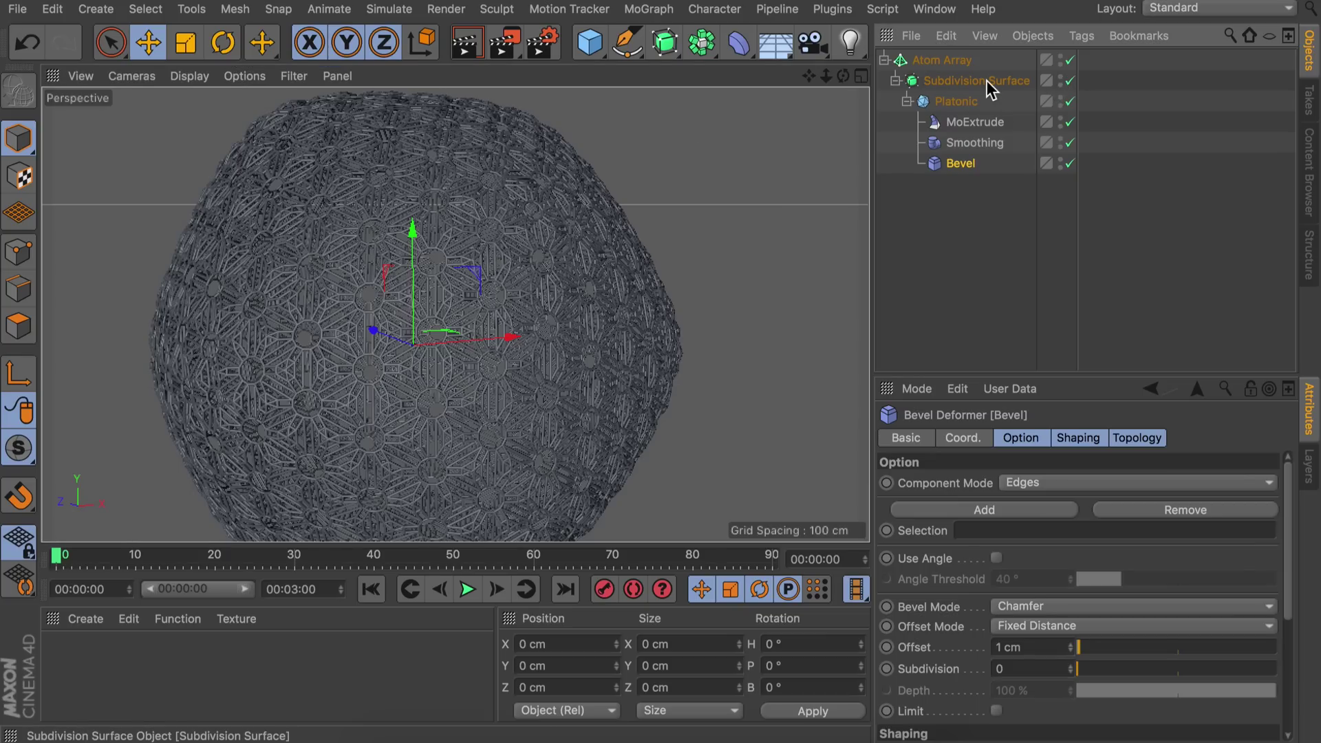
pyautogui.click(987, 80)
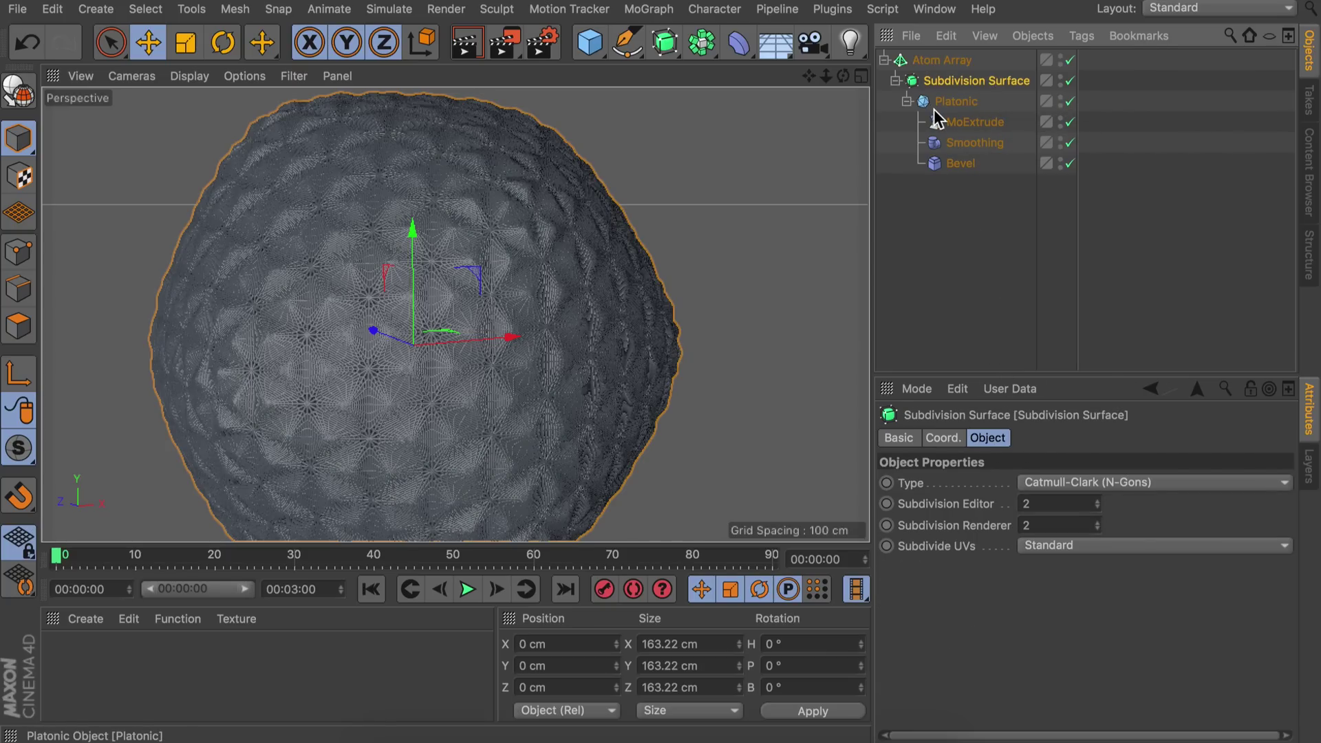
pyautogui.click(946, 102)
pyautogui.doubleClick(1002, 507)
pyautogui.write('3')
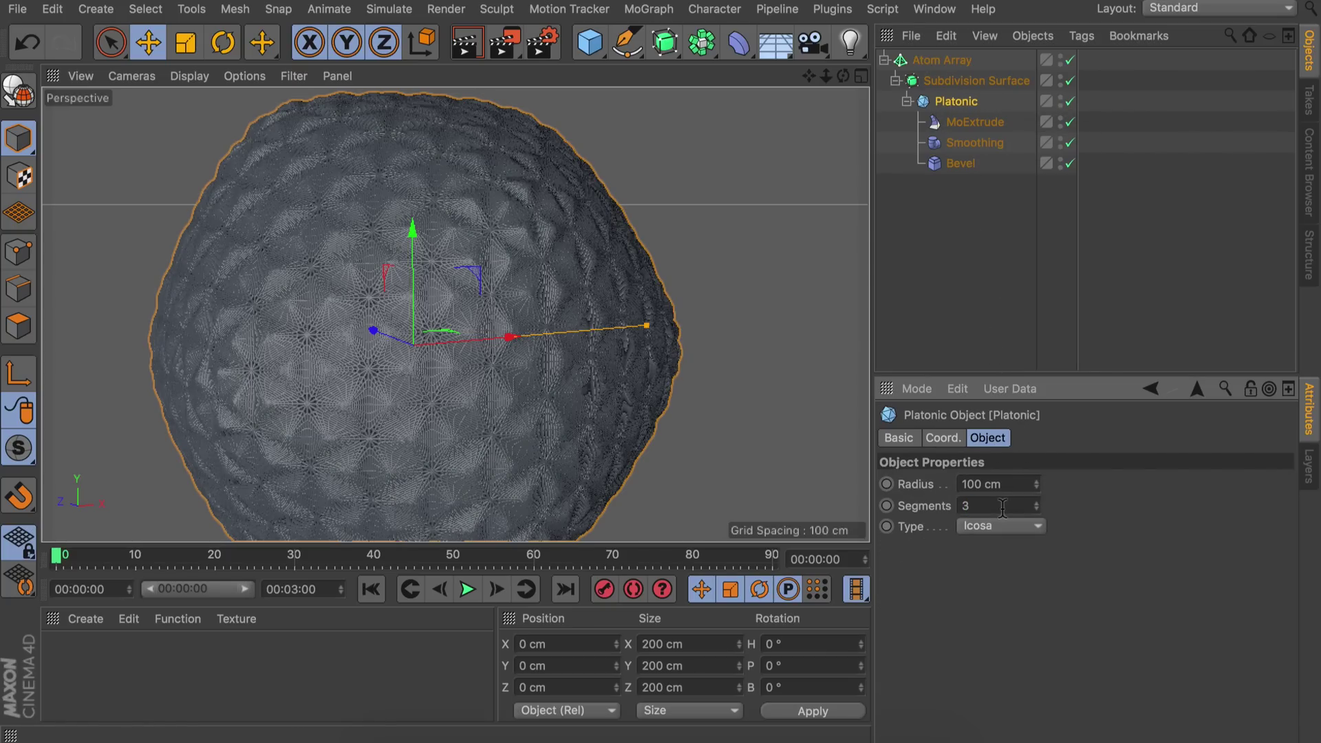
pyautogui.press('Return')
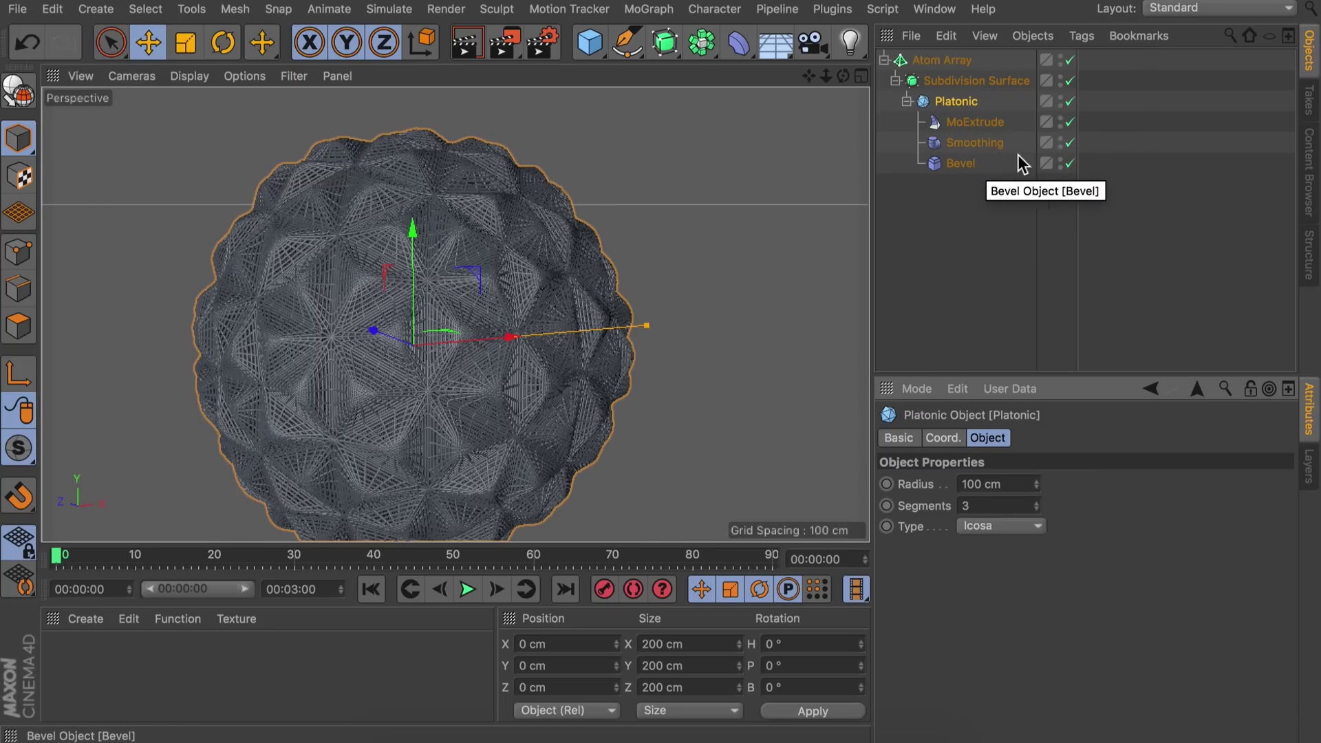
# Disable the Smoothing deformer and switch the Bevel component mode to Points.
pyautogui.click(1070, 143)
pyautogui.click(939, 165)
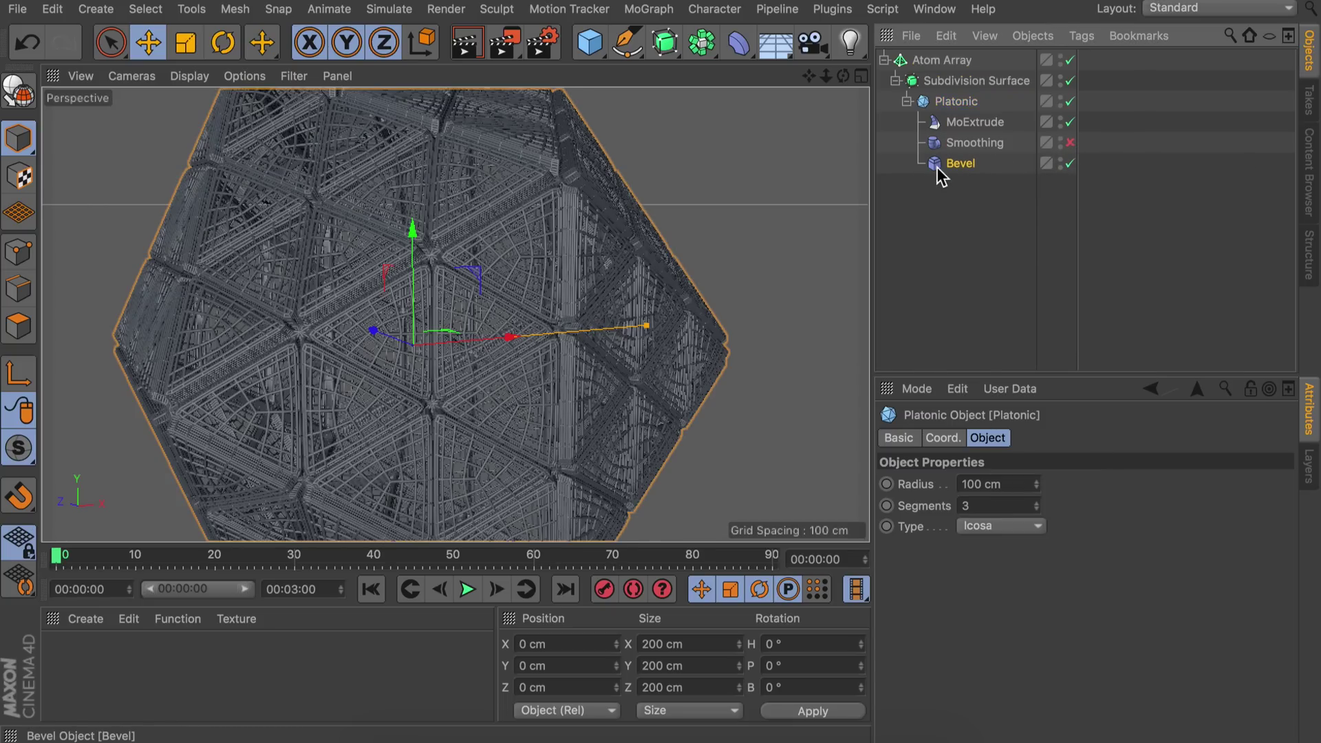
pyautogui.click(1027, 485)
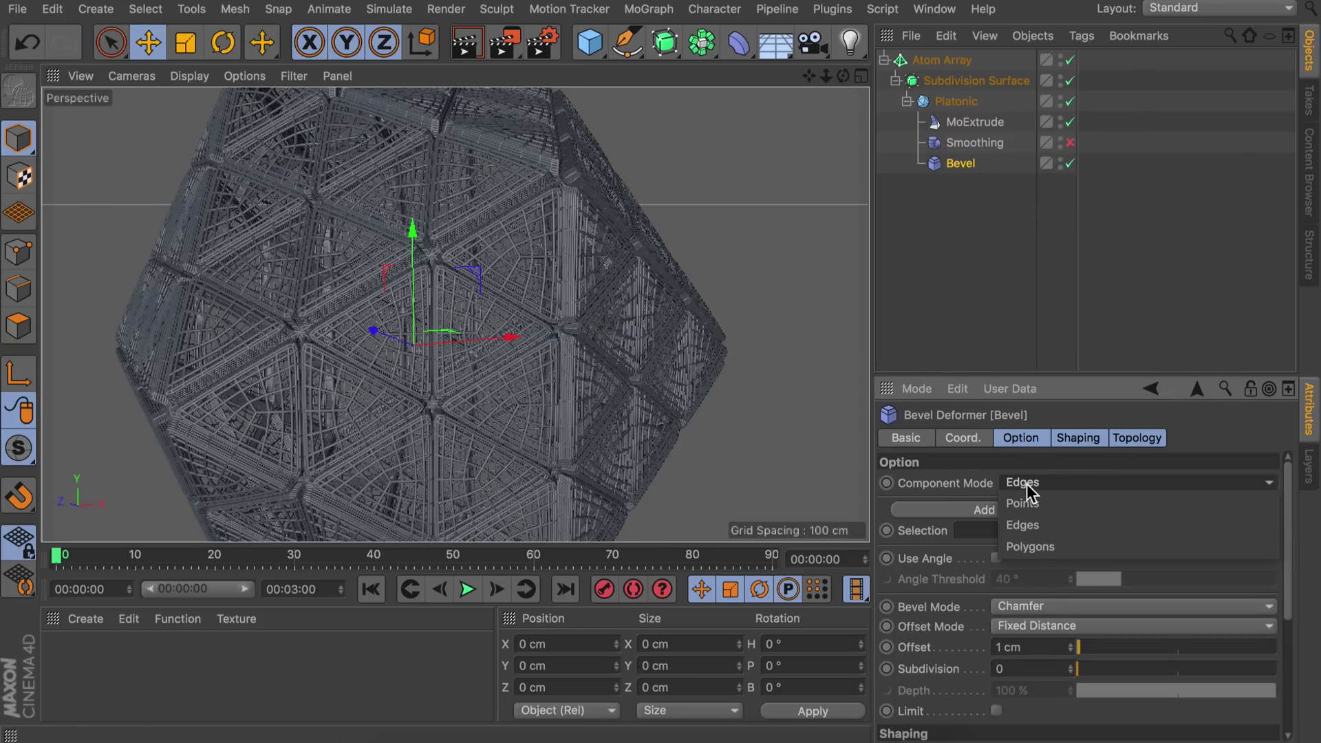
pyautogui.click(1023, 504)
# Set the bevel offset to 15 cm and subdivision to 1, then zoom out.
pyautogui.doubleClick(1038, 647)
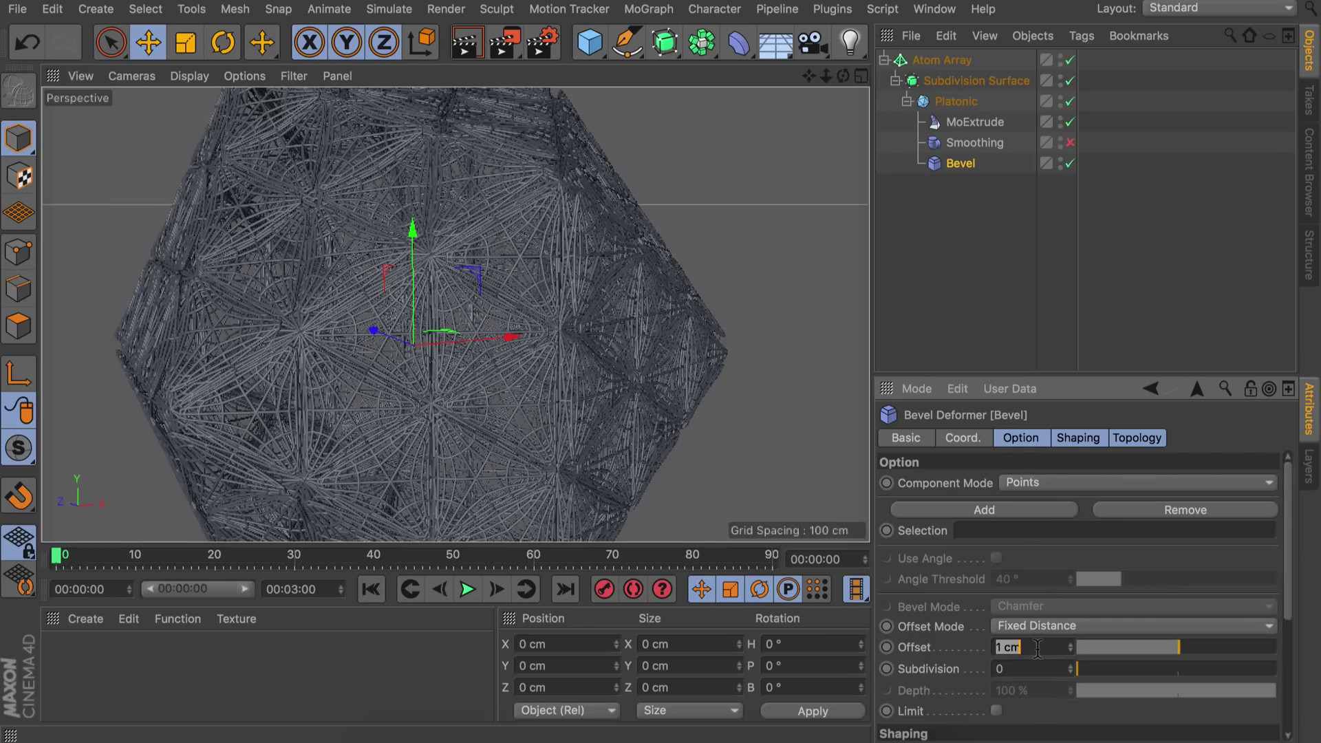
pyautogui.write('5')
pyautogui.press('BackSpace')
pyautogui.write('15')
pyautogui.press('Return')
pyautogui.doubleClick(1010, 668)
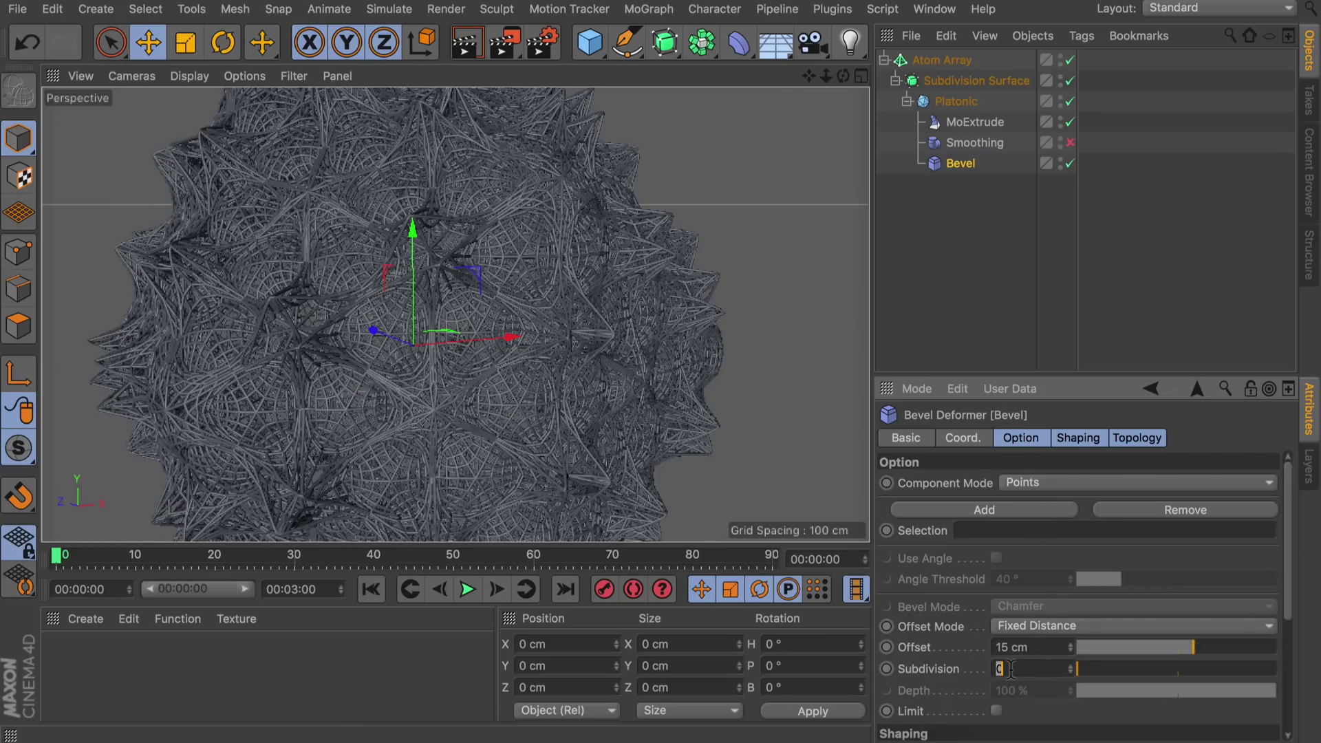
pyautogui.write('1')
pyautogui.press('Return')
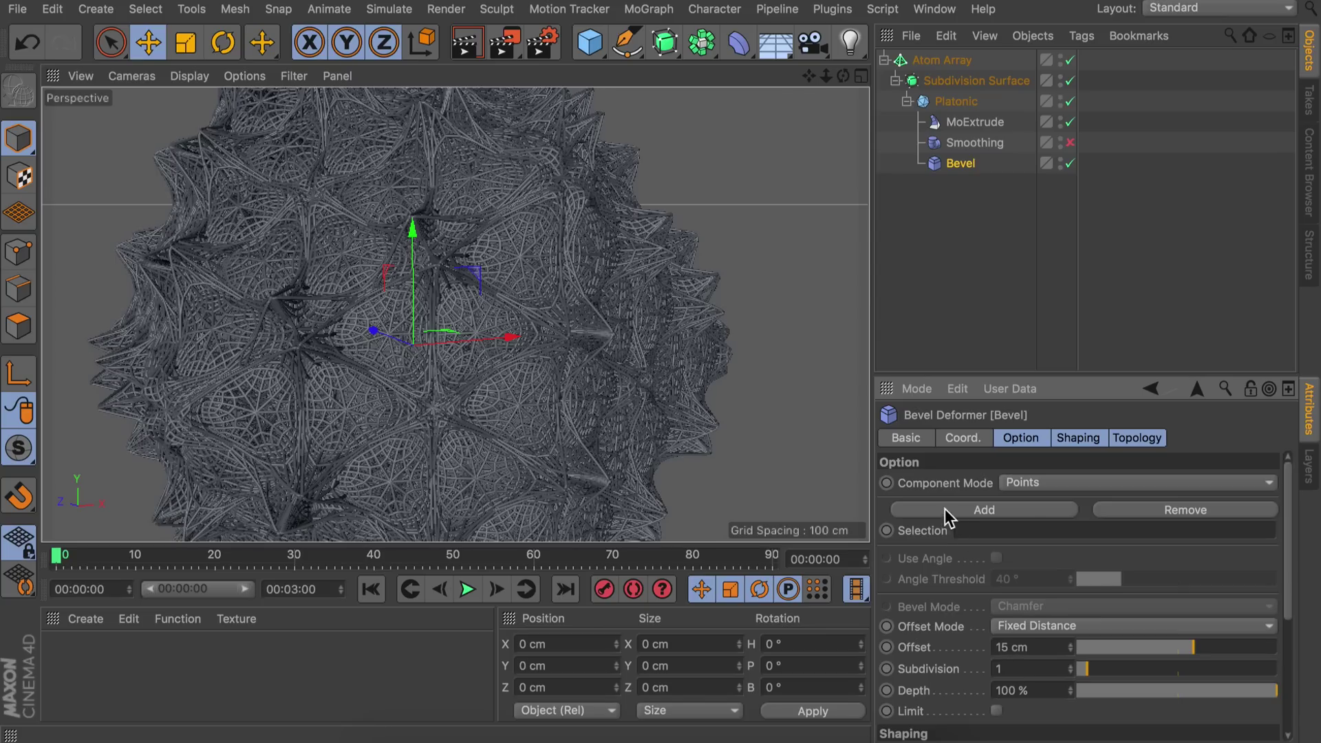
pyautogui.scroll(5, 481, 279)
pyautogui.scroll(-5, 269, 254)
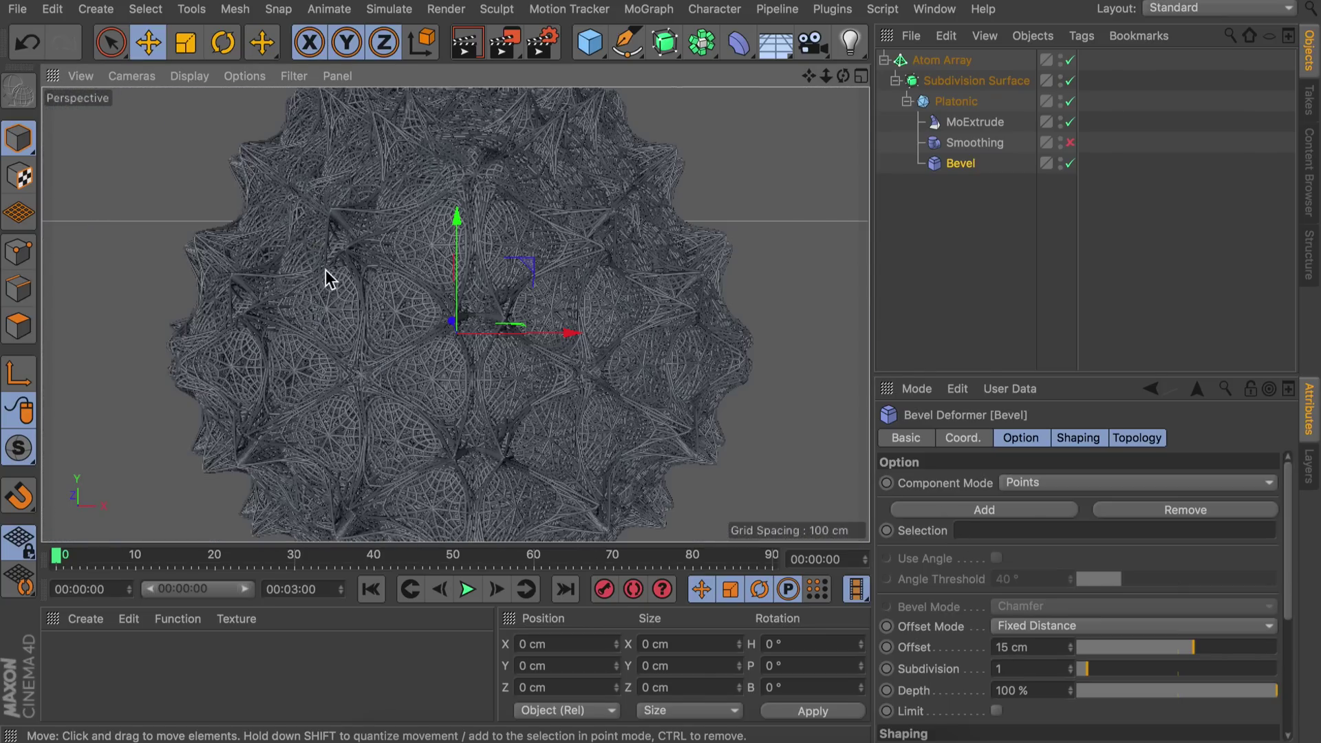
pyautogui.scroll(-4, 440, 268)
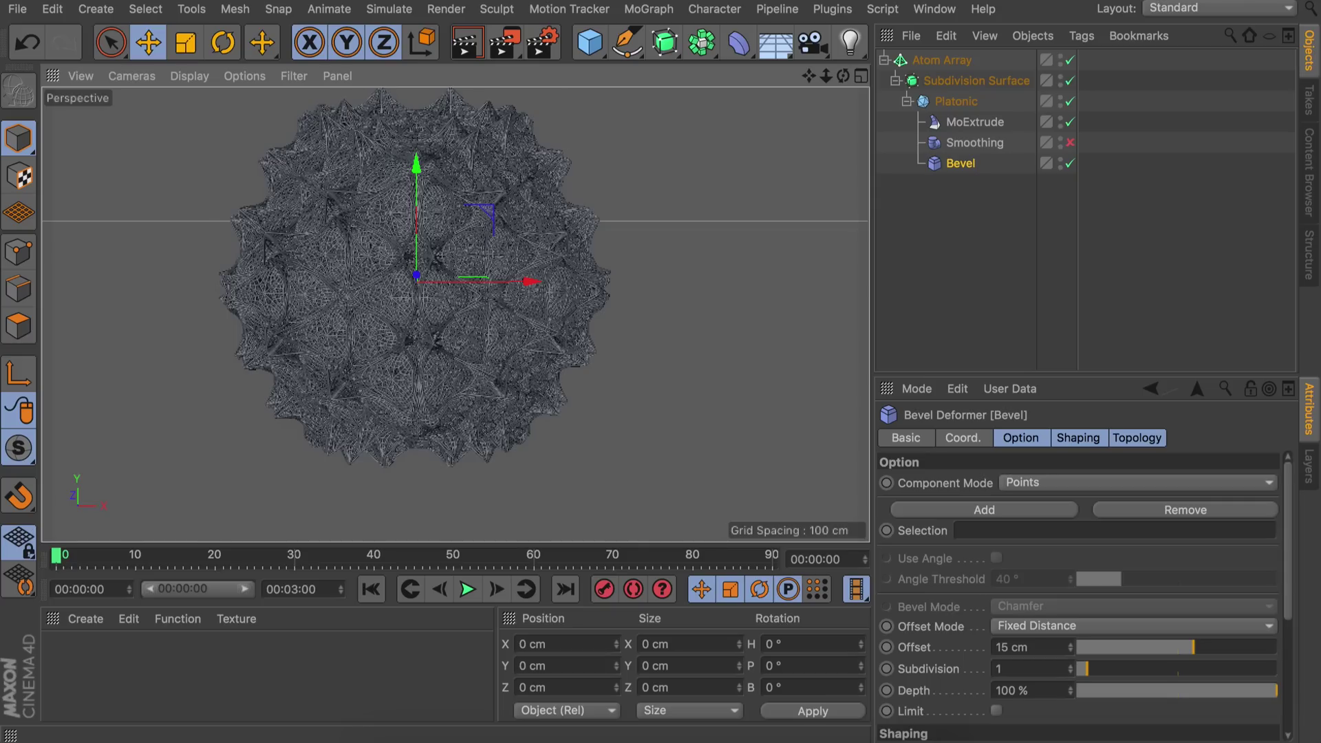
# Create a new material and set its colour to H 213°, S 6%, V 100%.
pyautogui.doubleClick(220, 673)
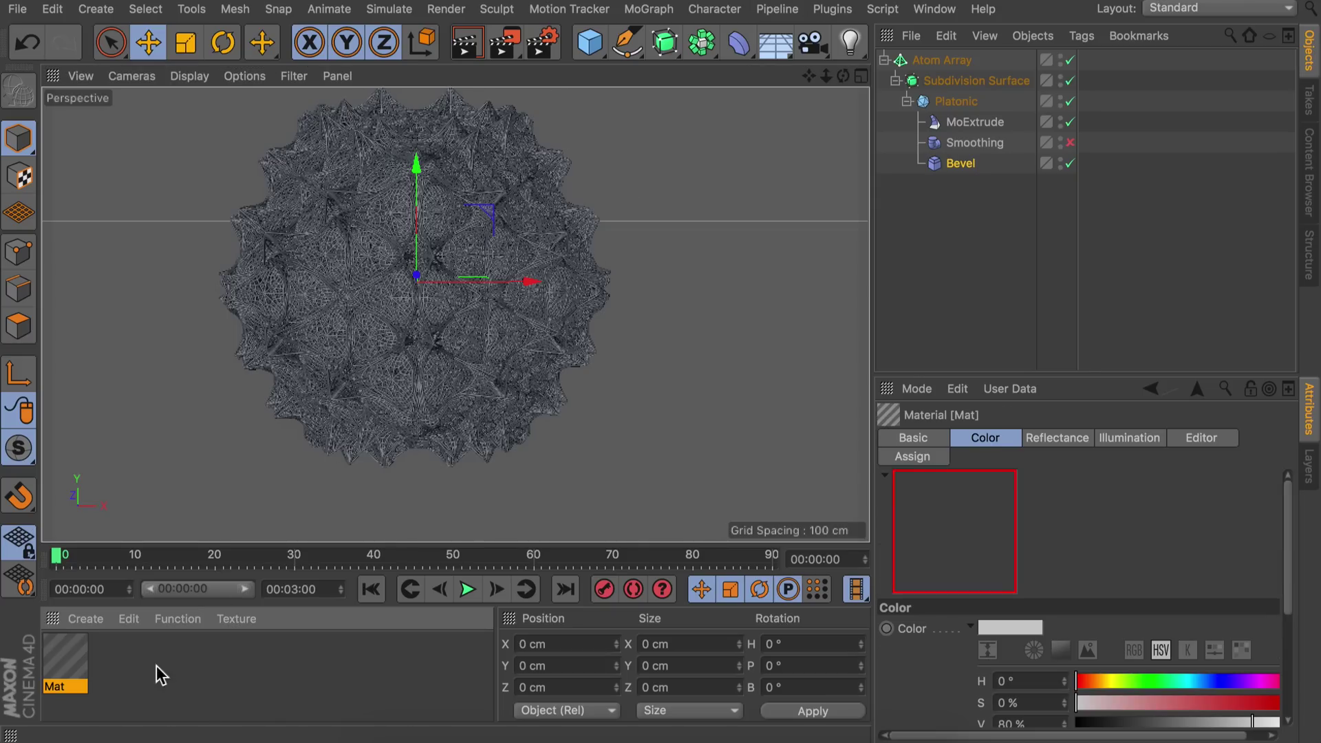
pyautogui.doubleClick(79, 662)
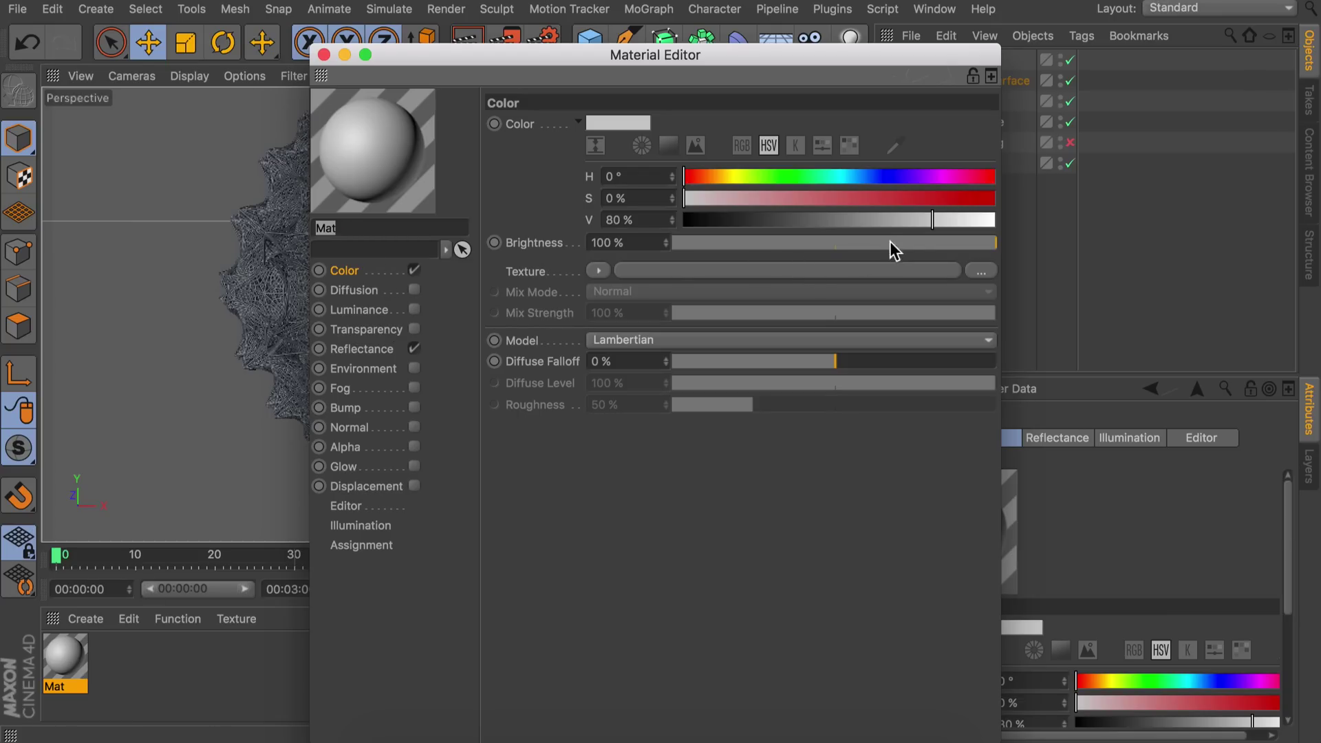
pyautogui.moveTo(933, 220); pyautogui.dragTo(995, 220)
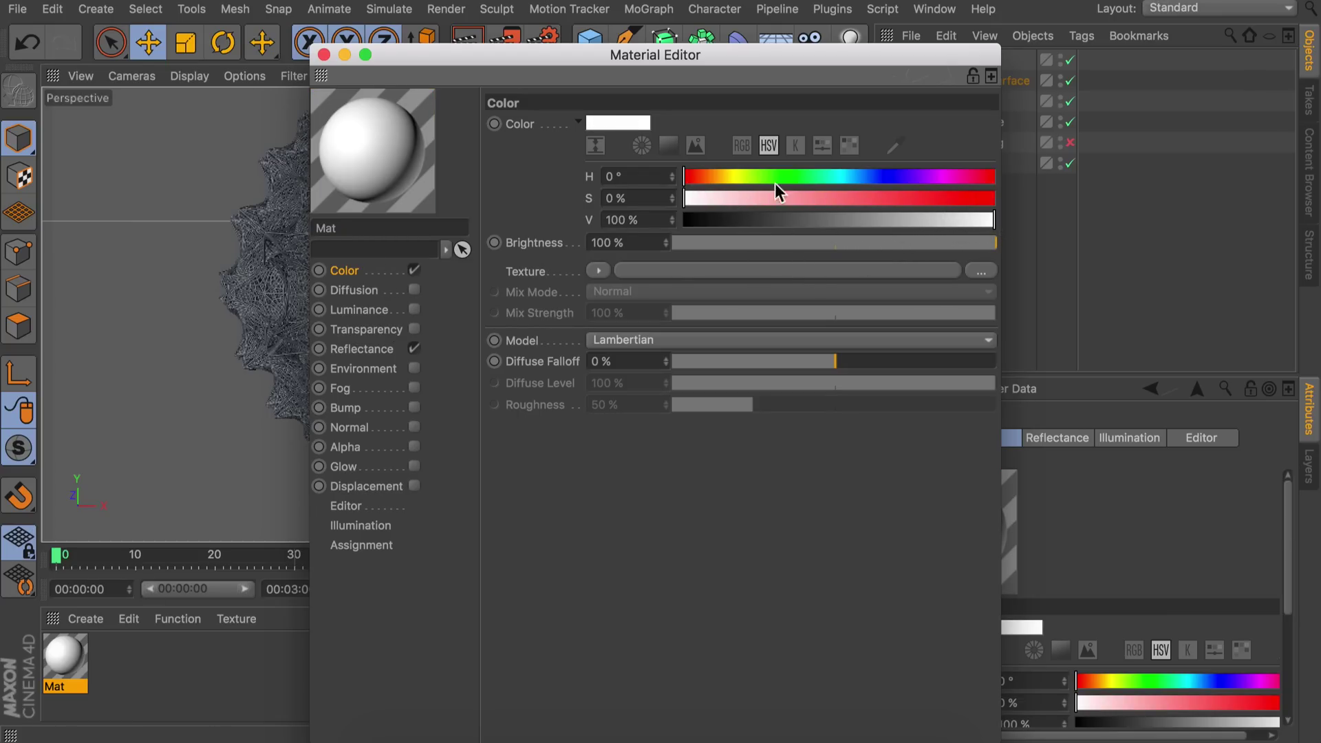
pyautogui.moveTo(859, 176)
pyautogui.mouseDown()
pyautogui.moveTo(844, 174)
pyautogui.moveTo(868, 175)
pyautogui.mouseUp()
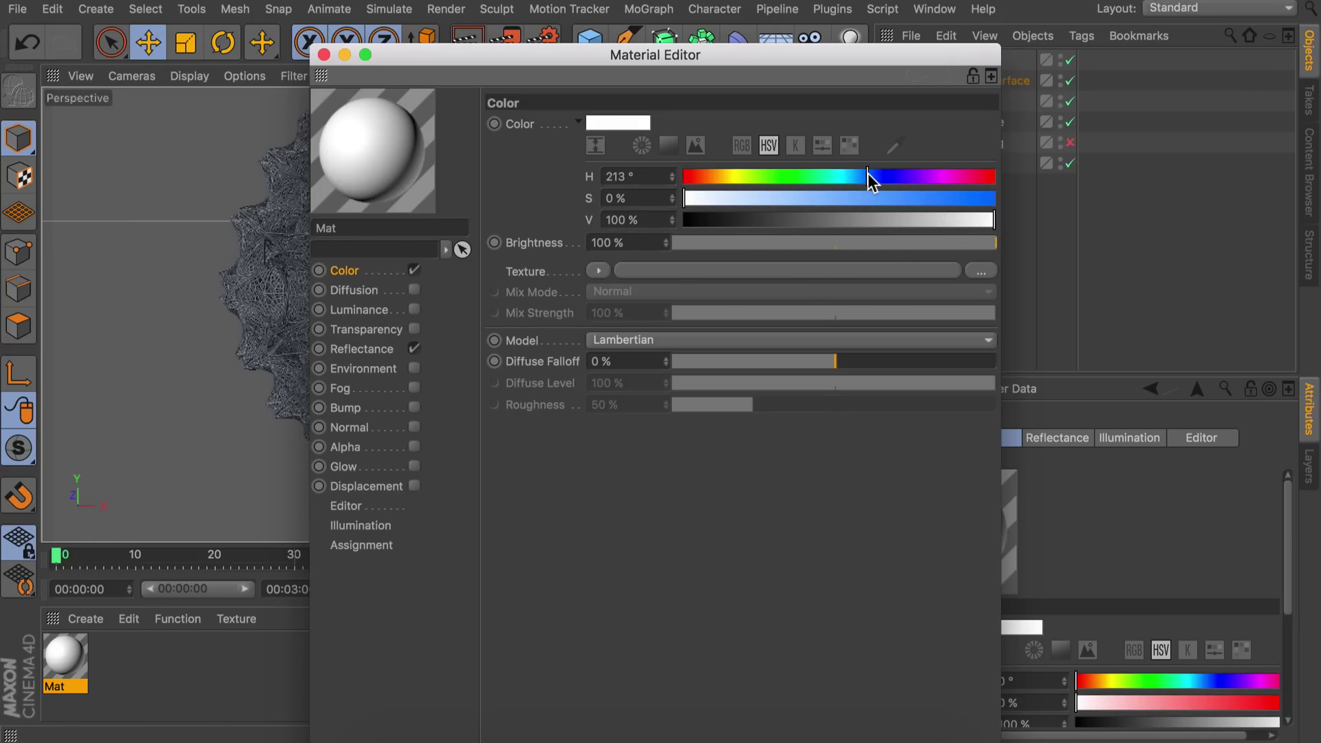
pyautogui.click(695, 197)
pyautogui.moveTo(698, 203); pyautogui.dragTo(703, 201)
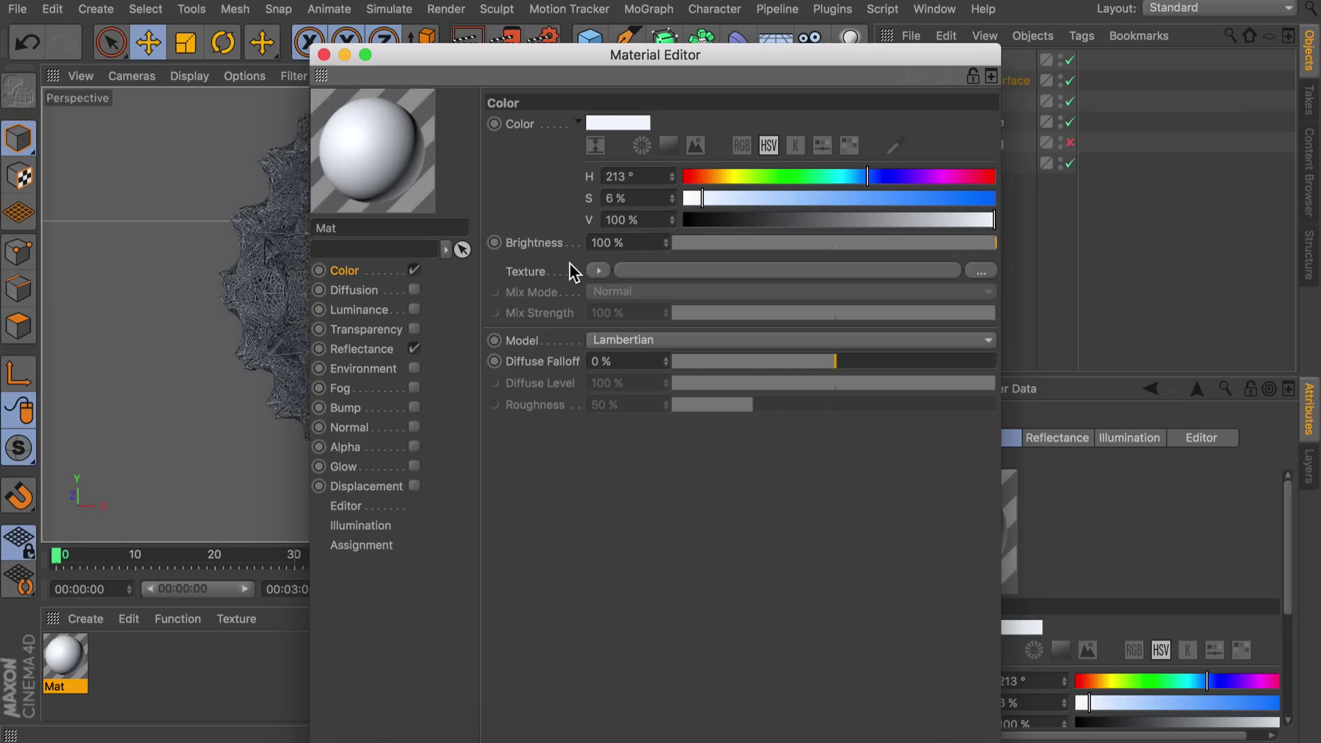
# Raise the material's specular strength to 100% and widen the highlight to 70%.
pyautogui.click(365, 350)
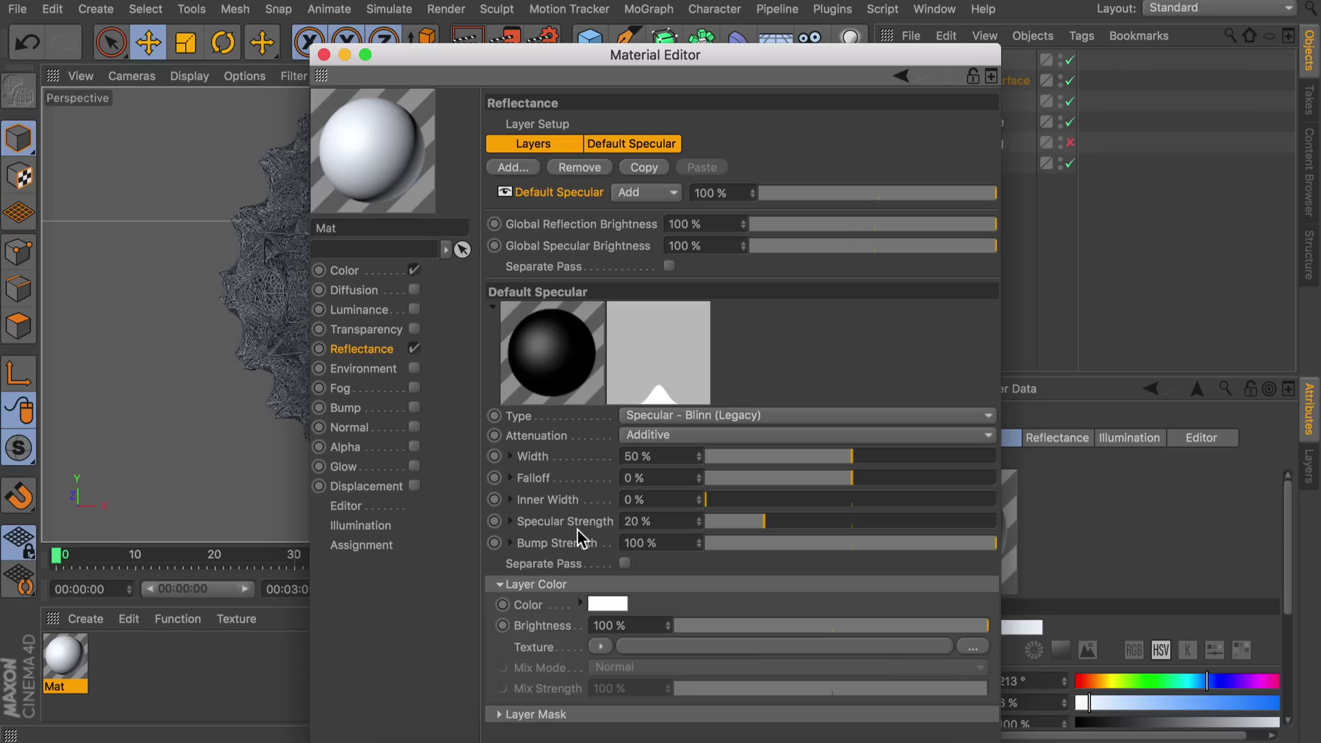
pyautogui.moveTo(699, 521); pyautogui.dragTo(1059, 518)
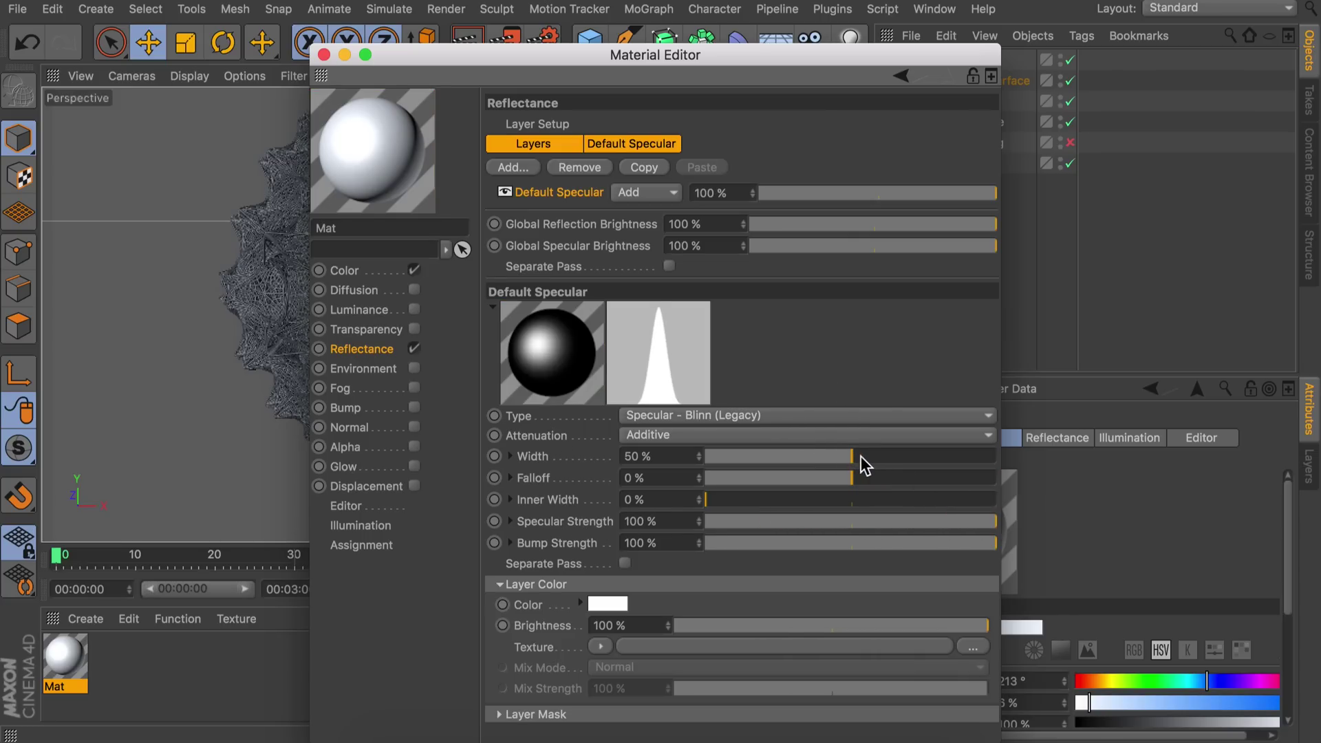
pyautogui.moveTo(855, 454); pyautogui.dragTo(909, 450)
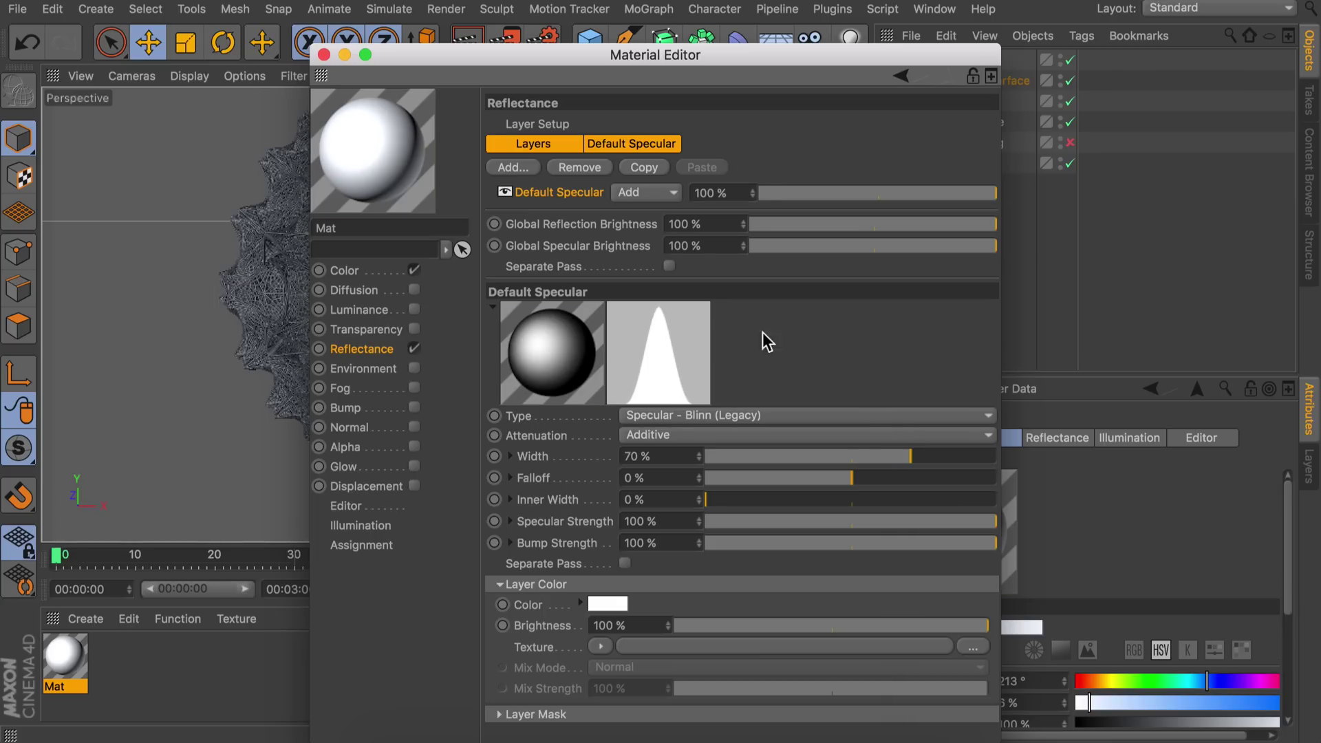
pyautogui.click(324, 54)
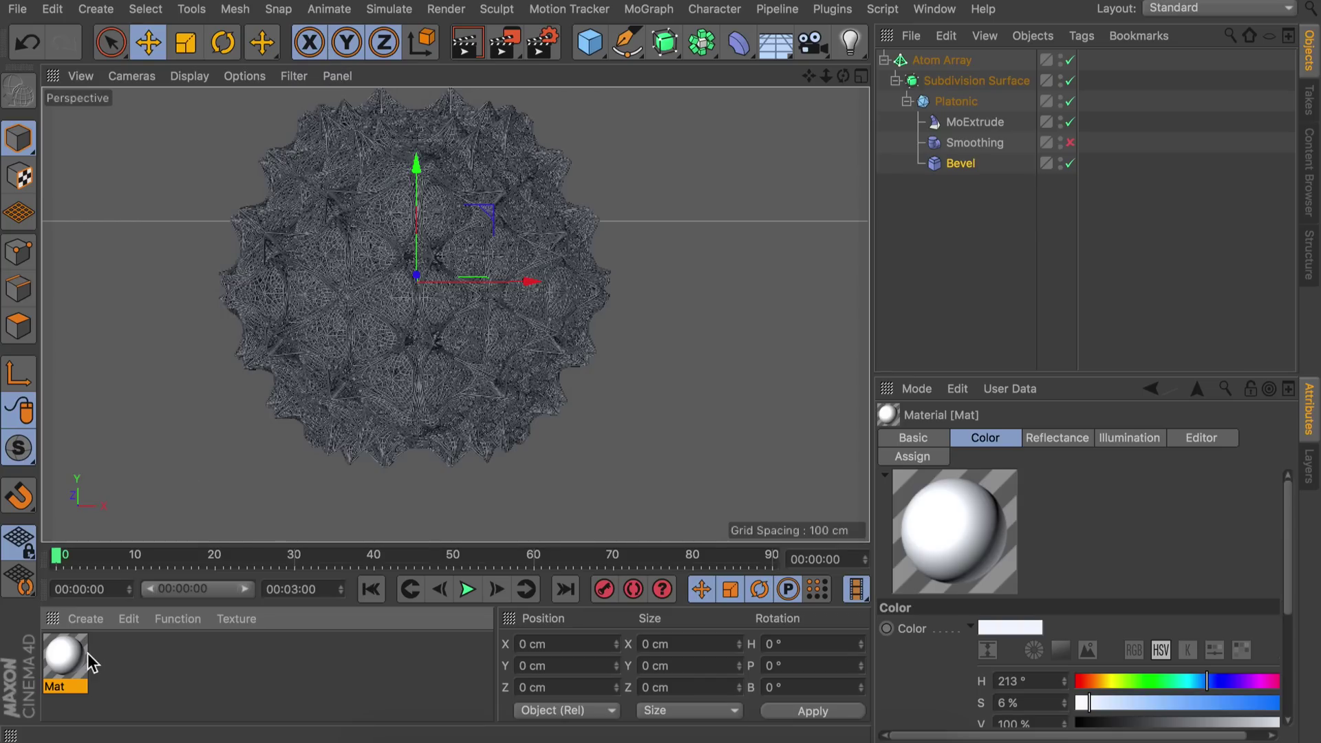
# Give the specular layer a pale-blue colour and apply Mat to the Atom Array.
pyautogui.doubleClick(92, 663)
pyautogui.click(604, 522)
pyautogui.moveTo(693, 605); pyautogui.dragTo(662, 605)
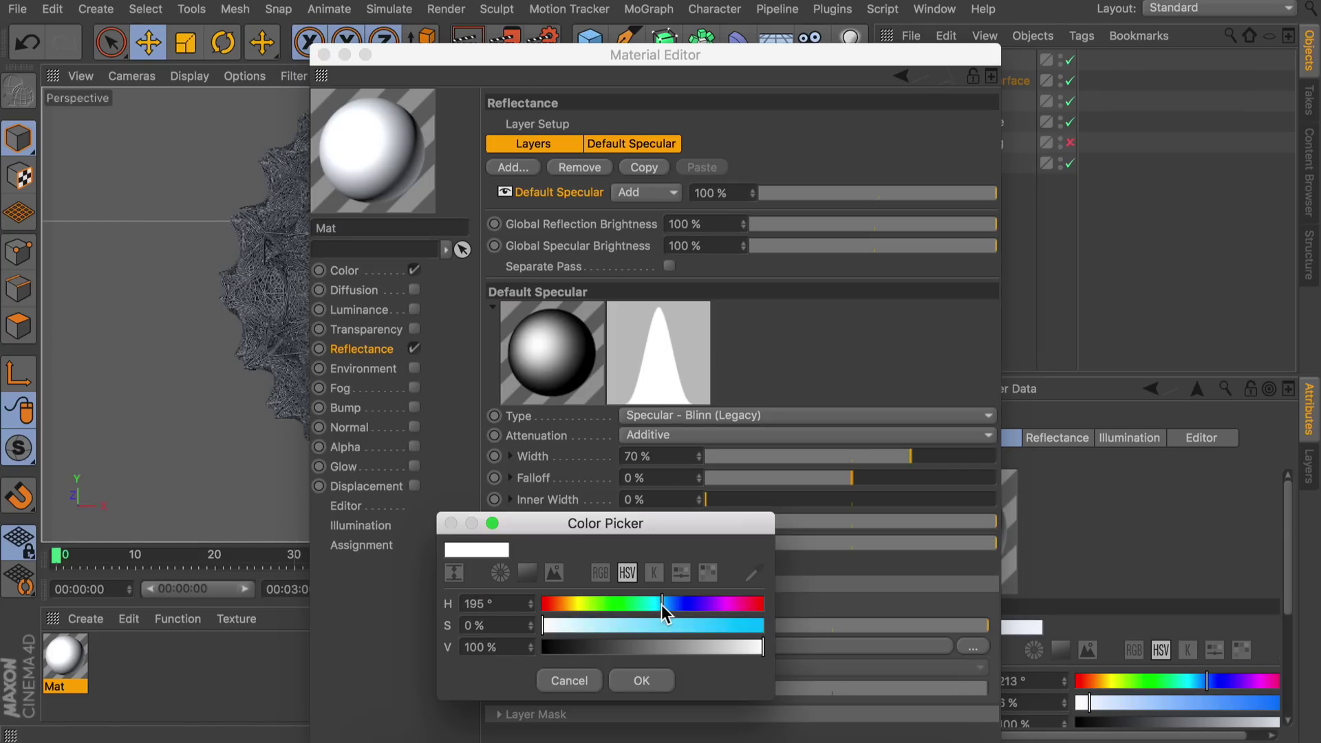
pyautogui.click(565, 625)
pyautogui.click(641, 681)
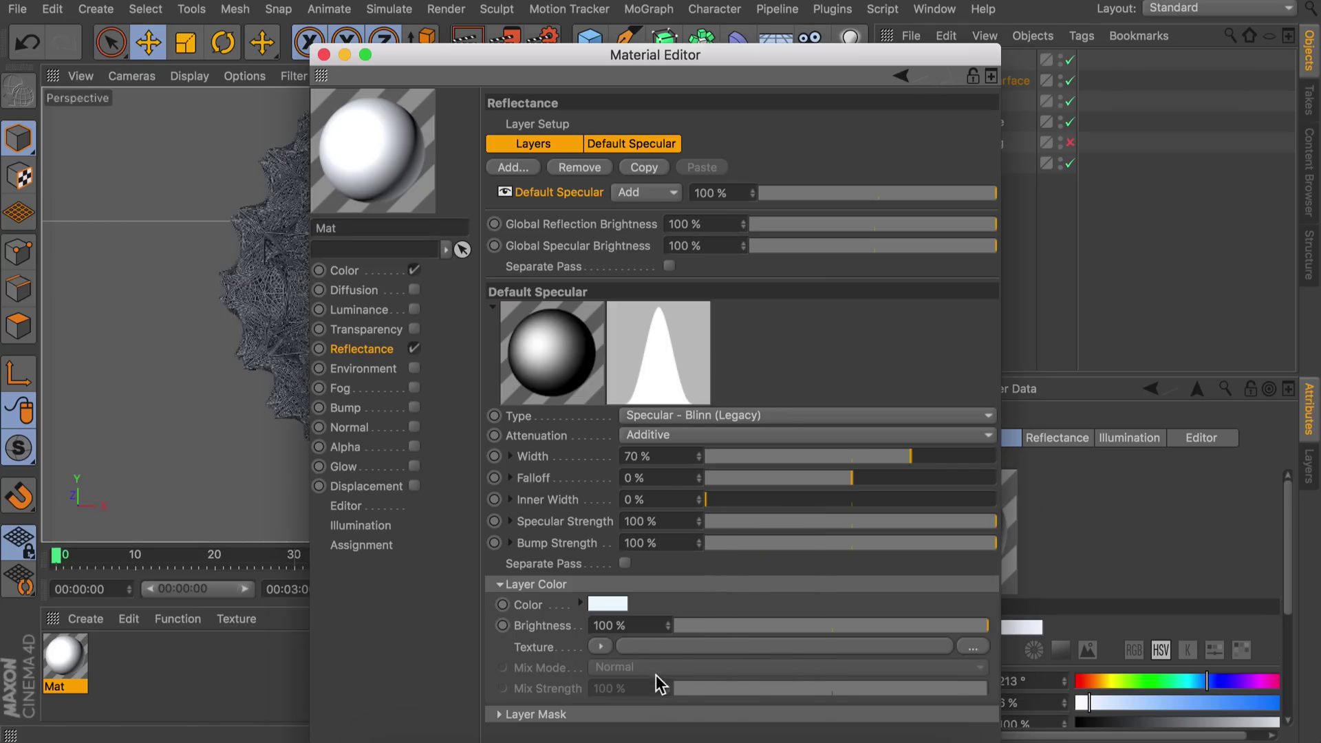
pyautogui.click(325, 58)
pyautogui.moveTo(72, 671); pyautogui.dragTo(944, 61)
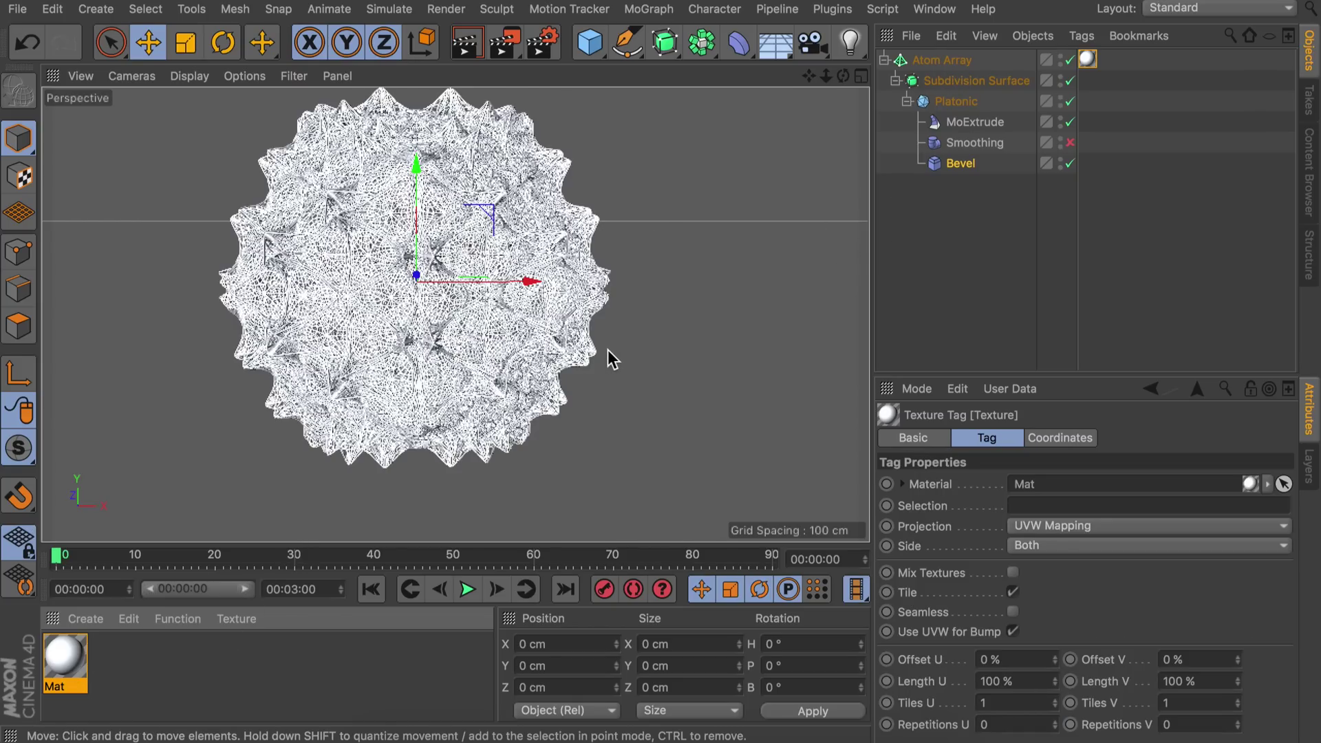
# Add a camera and zero its position and rotation values.
pyautogui.click(822, 51)
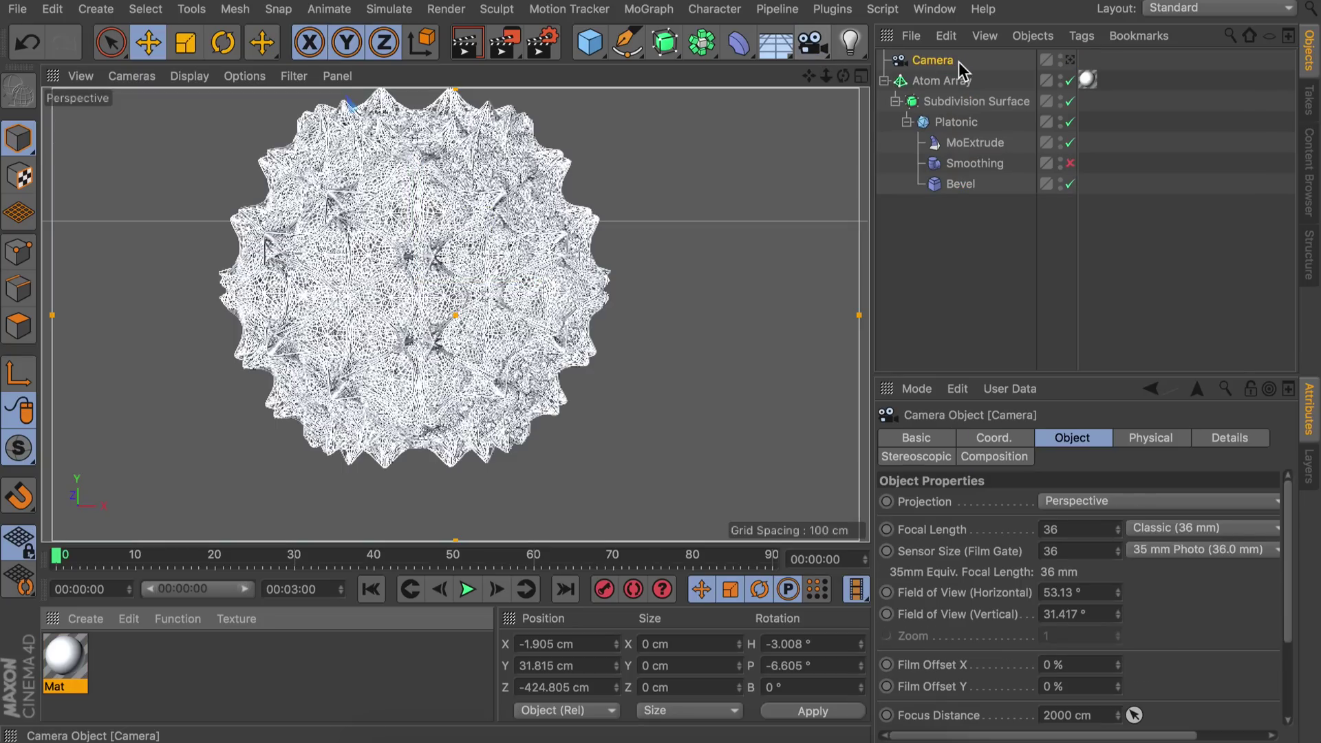
pyautogui.doubleClick(784, 644)
pyautogui.write('0\t0')
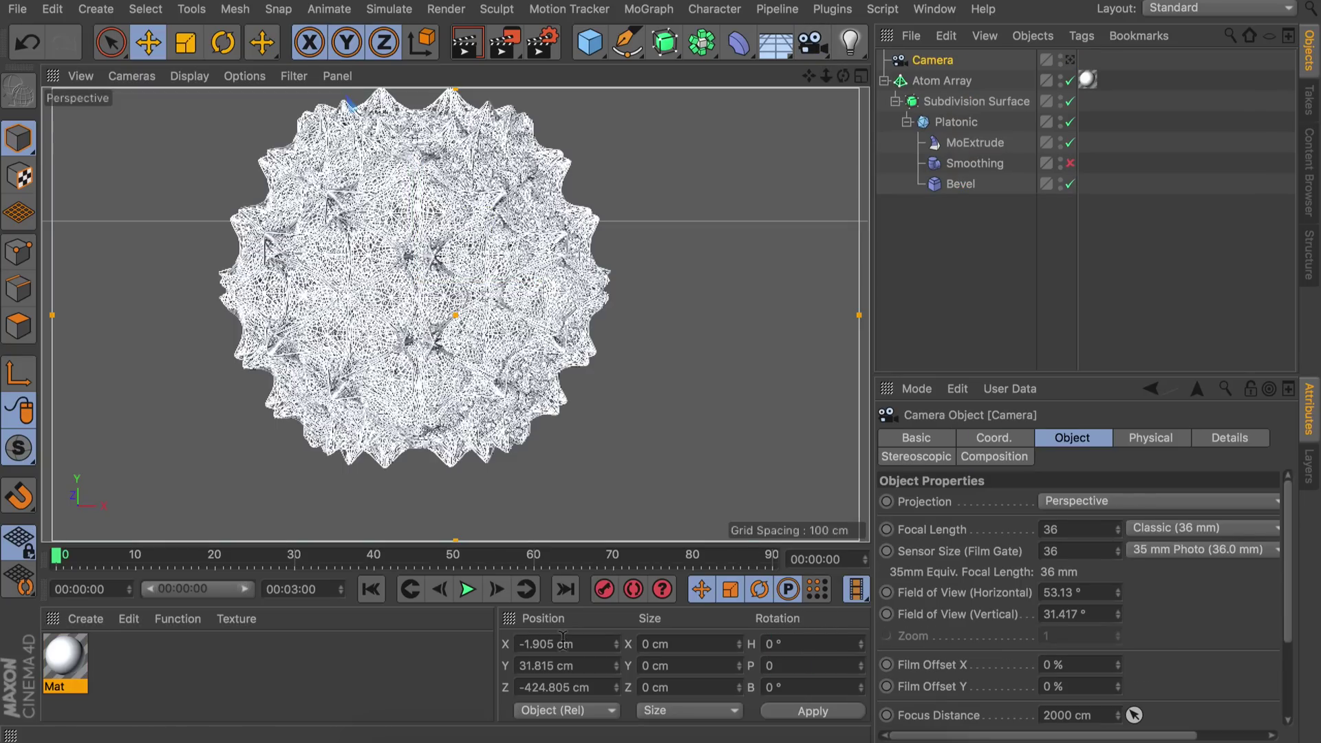
pyautogui.doubleClick(534, 644)
pyautogui.write('0\t0\t0')
pyautogui.press('Return')
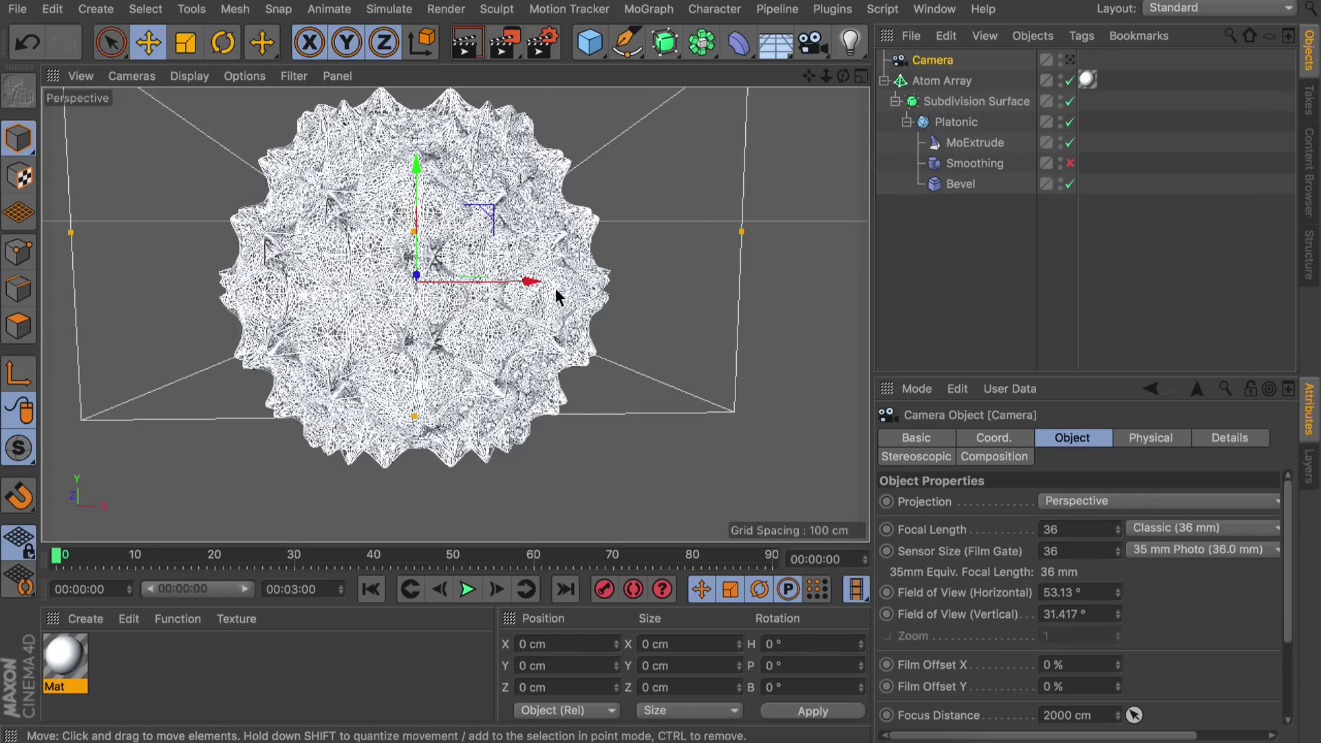
# Pull the camera back to -560 cm on Z, look through it, and dolly in.
pyautogui.keyDown('alt'); pyautogui.moveTo(436, 310); pyautogui.dragTo(798, 306); pyautogui.keyUp('alt')
pyautogui.keyDown('alt'); pyautogui.moveTo(453, 303); pyautogui.dragTo(432, 261); pyautogui.keyUp('alt')
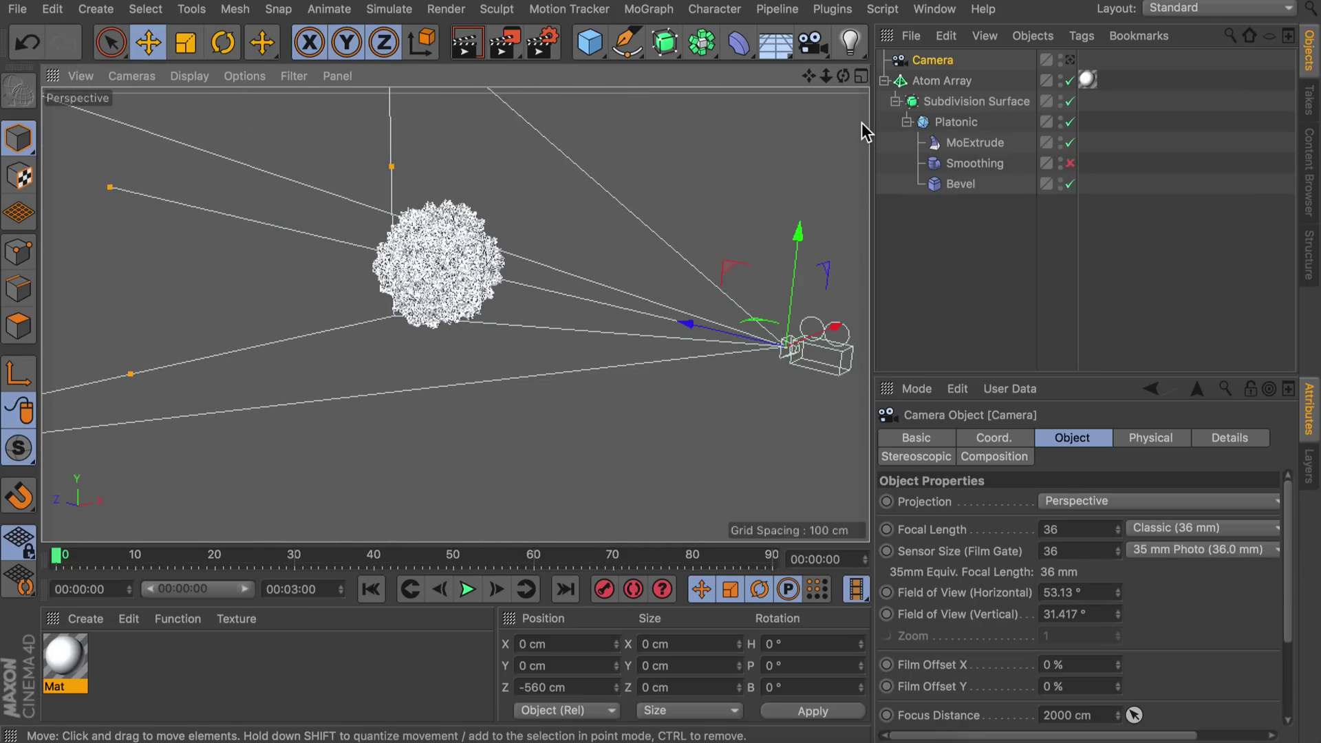
pyautogui.click(1069, 58)
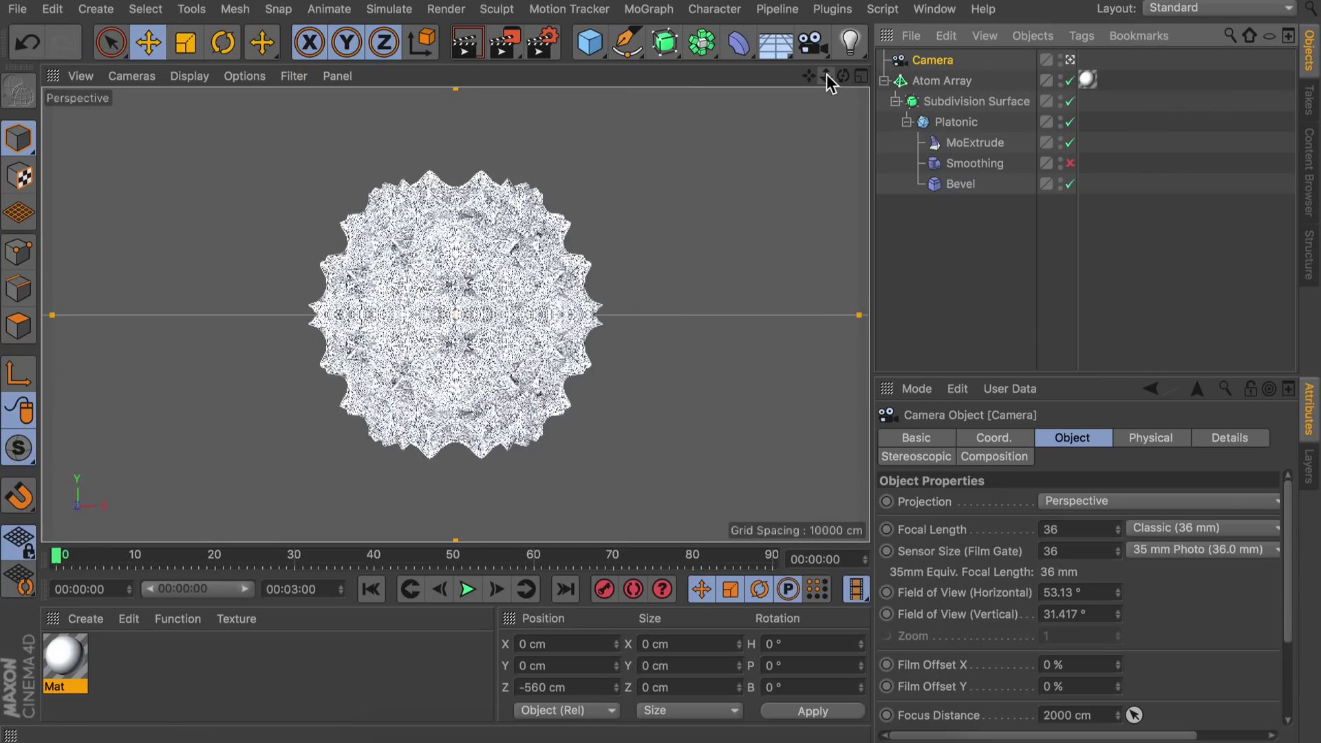
pyautogui.moveTo(827, 76)
pyautogui.mouseDown()
pyautogui.moveTo(784, 79)
pyautogui.moveTo(827, 76)
pyautogui.mouseUp()
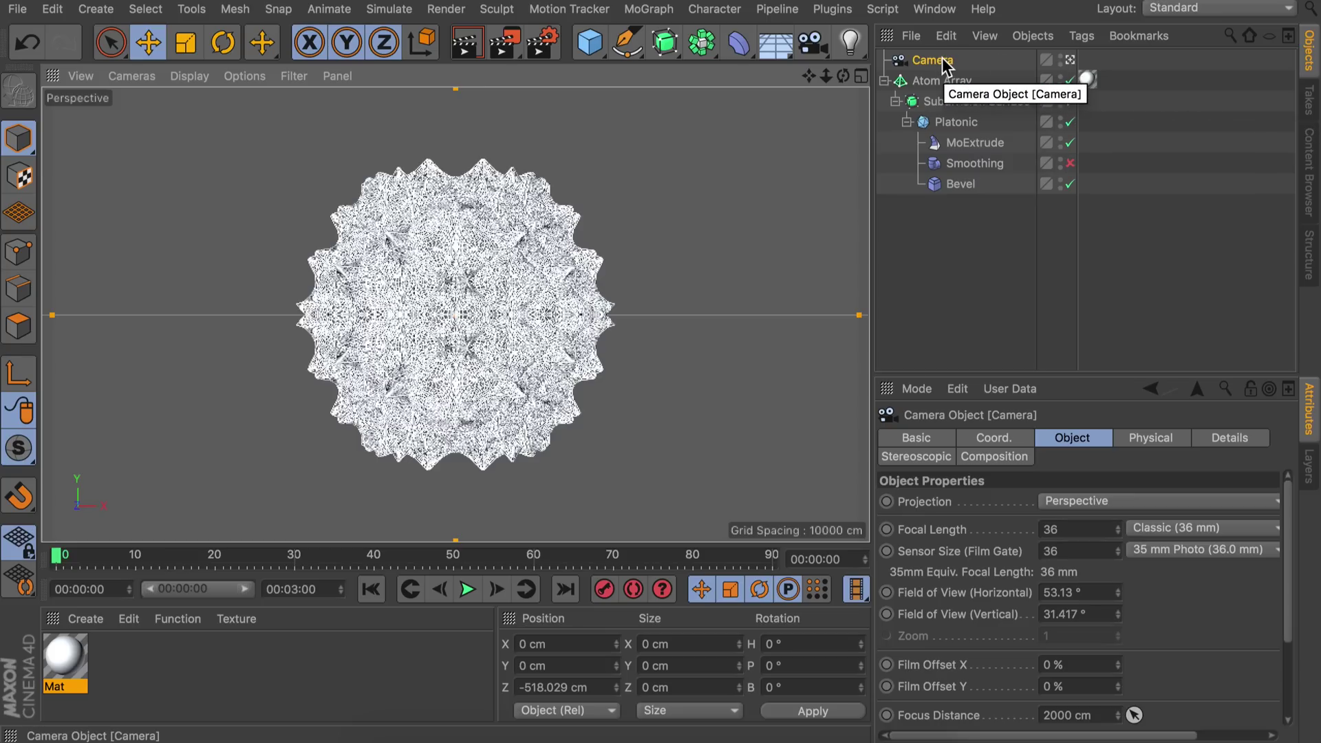
# Set the renderer to Physical with Depth of Field enabled in Render Settings.
pyautogui.click(537, 48)
pyautogui.click(127, 32)
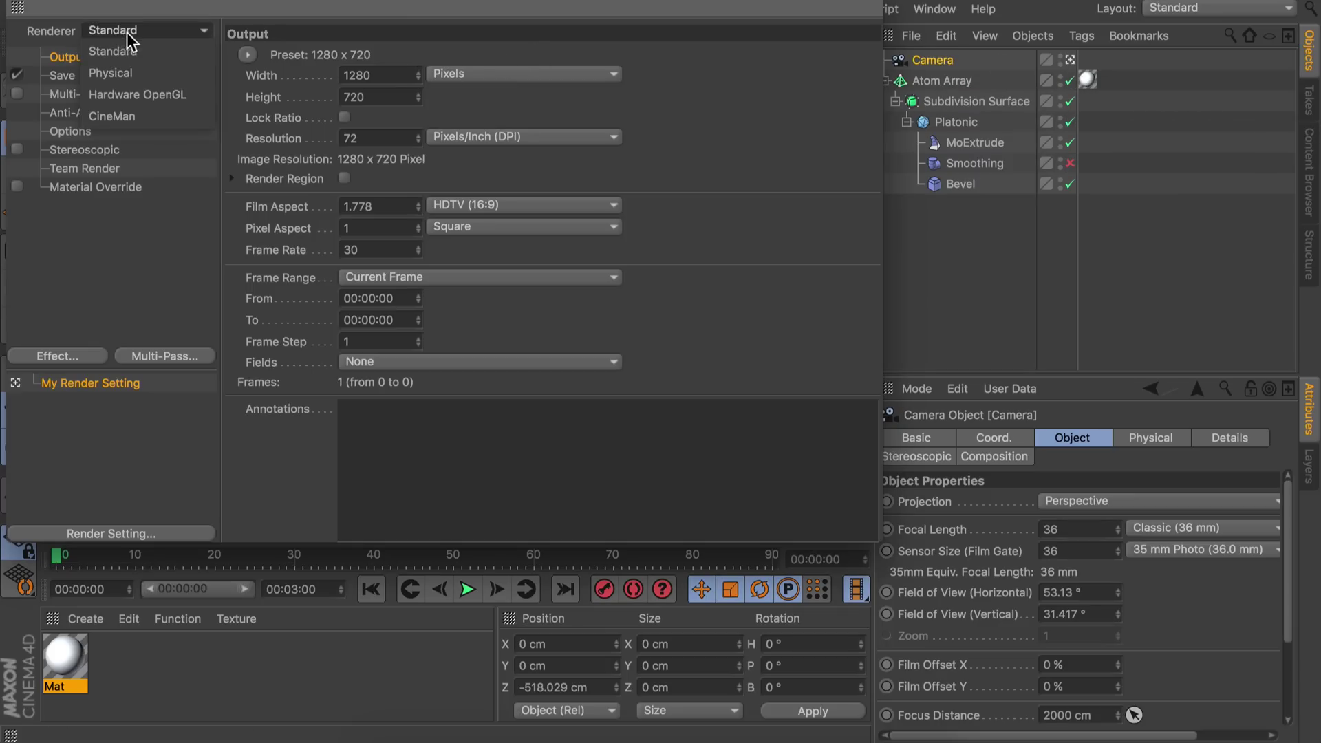
pyautogui.click(103, 63)
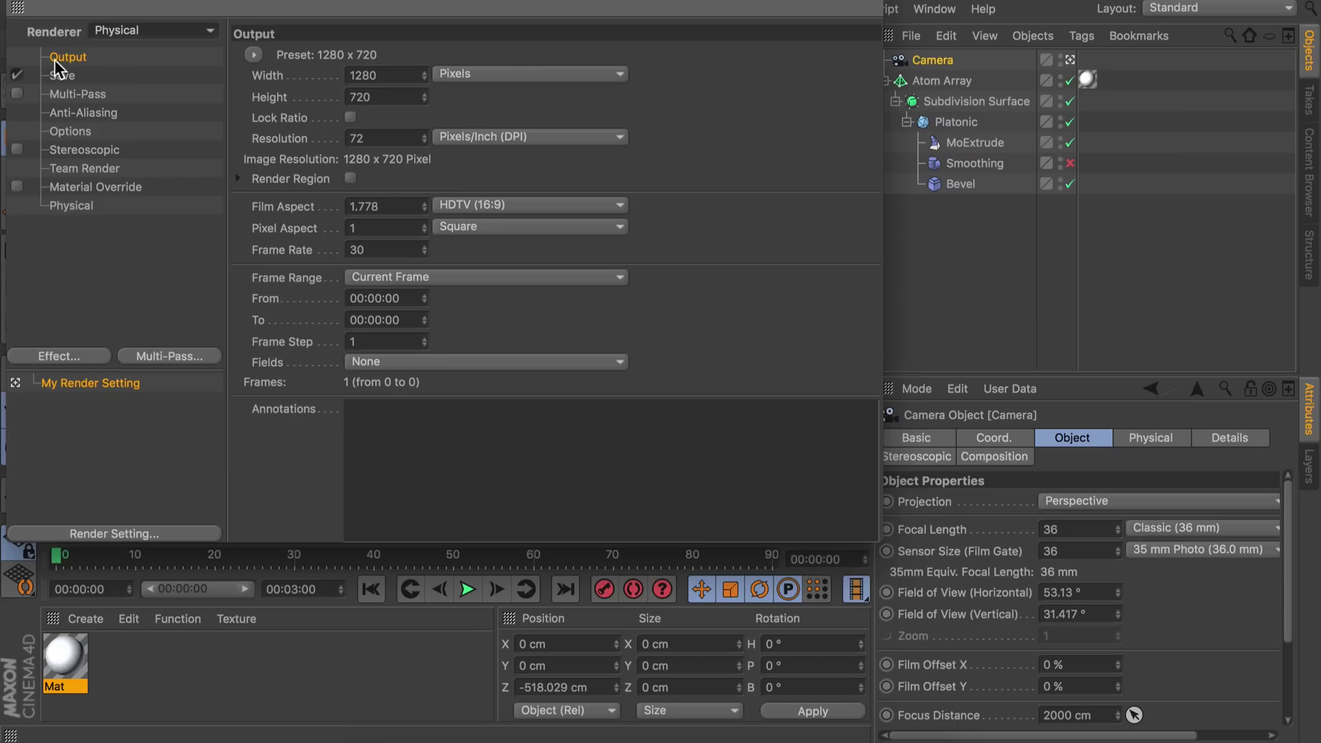
pyautogui.click(76, 205)
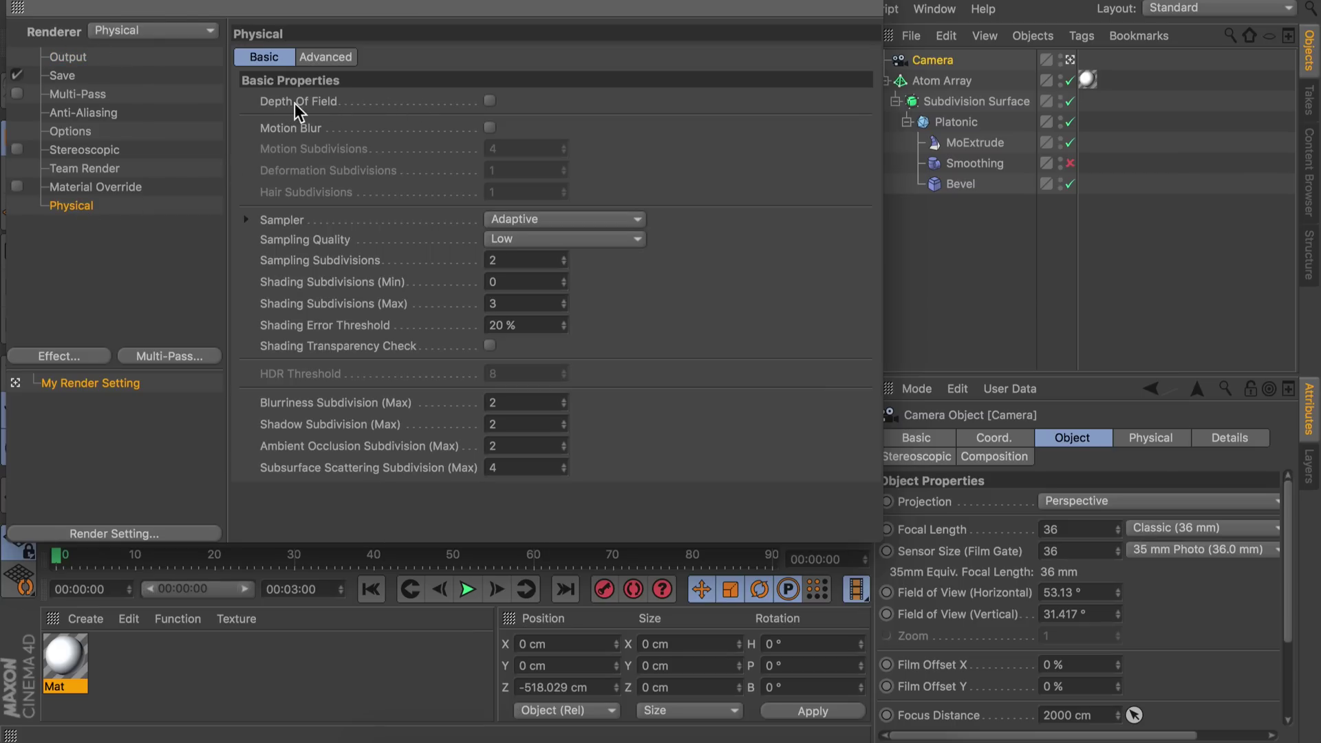
pyautogui.click(489, 101)
pyautogui.click(41, 7)
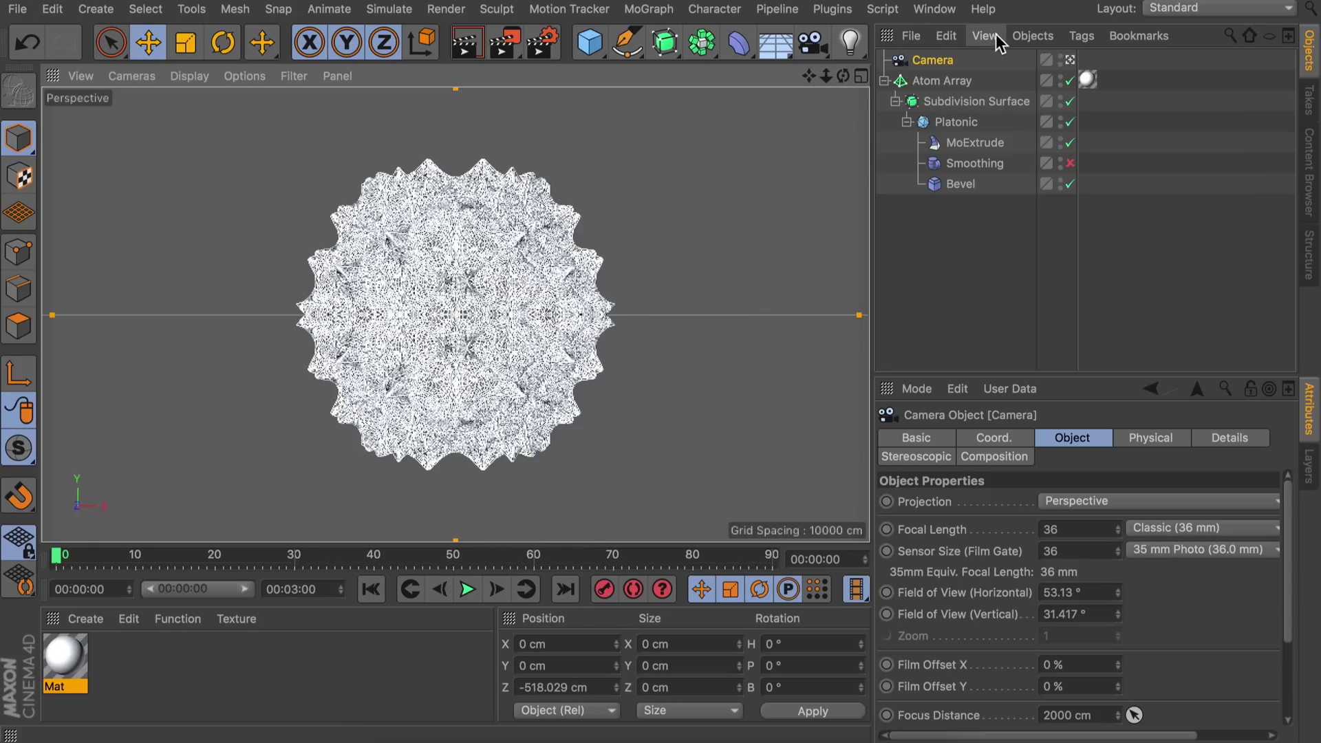
# Set the camera's F-Stop to 2 in its Physical tab.
pyautogui.click(1156, 446)
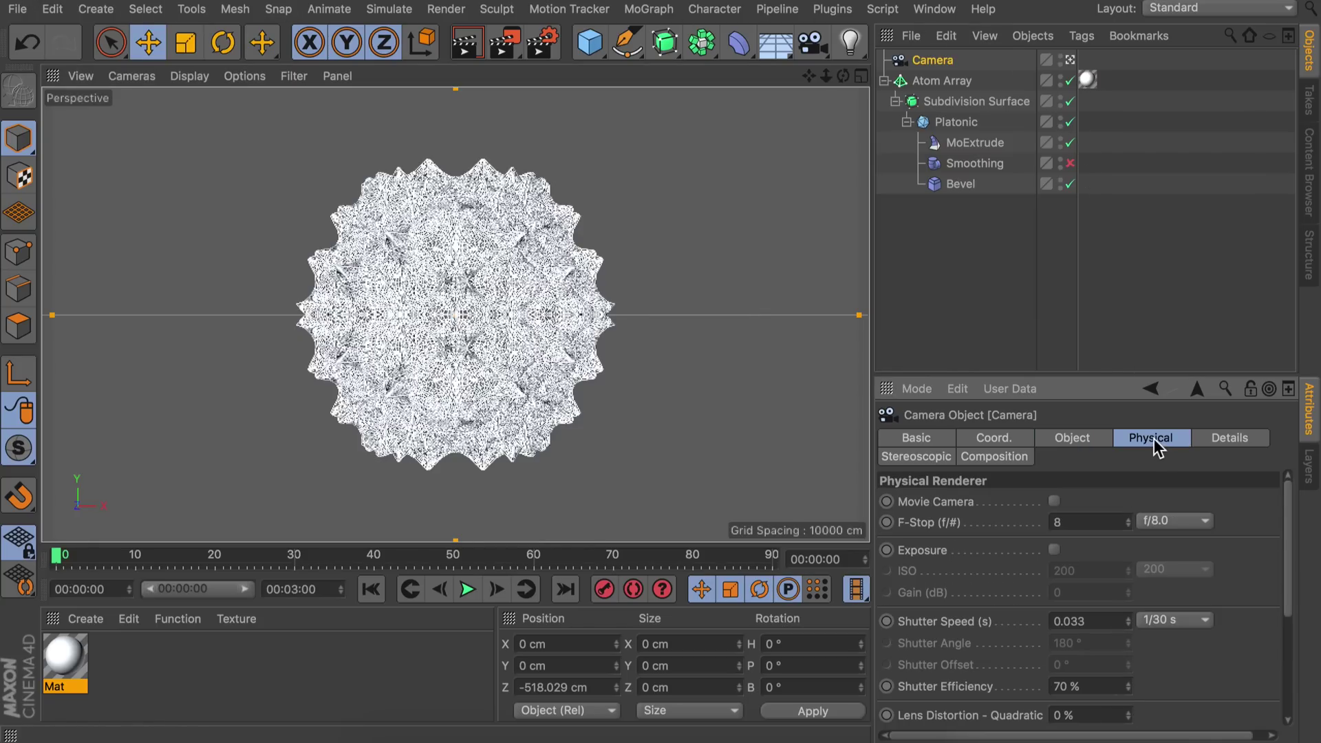
pyautogui.doubleClick(1081, 524)
pyautogui.write('2')
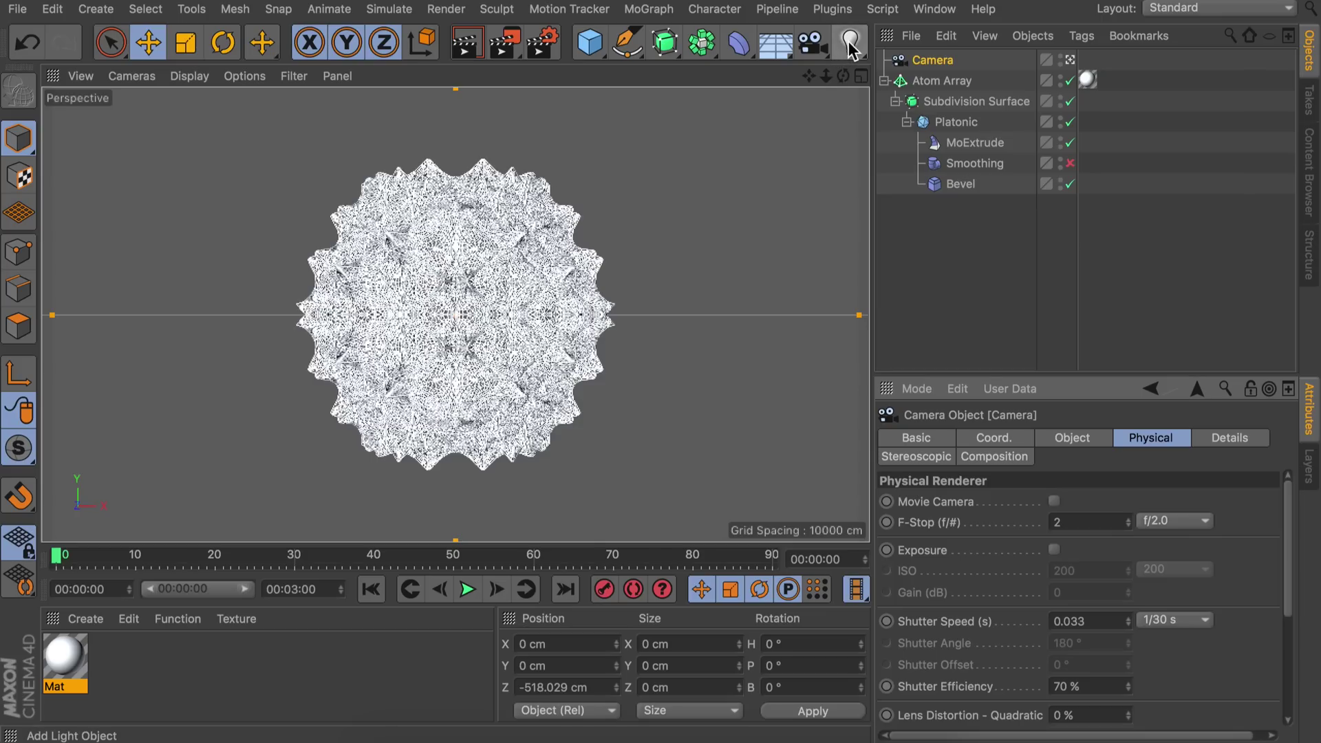
# Add an area light above and in front of the sphere, tilted down toward it.
pyautogui.moveTo(848, 41); pyautogui.dragTo(1042, 107)
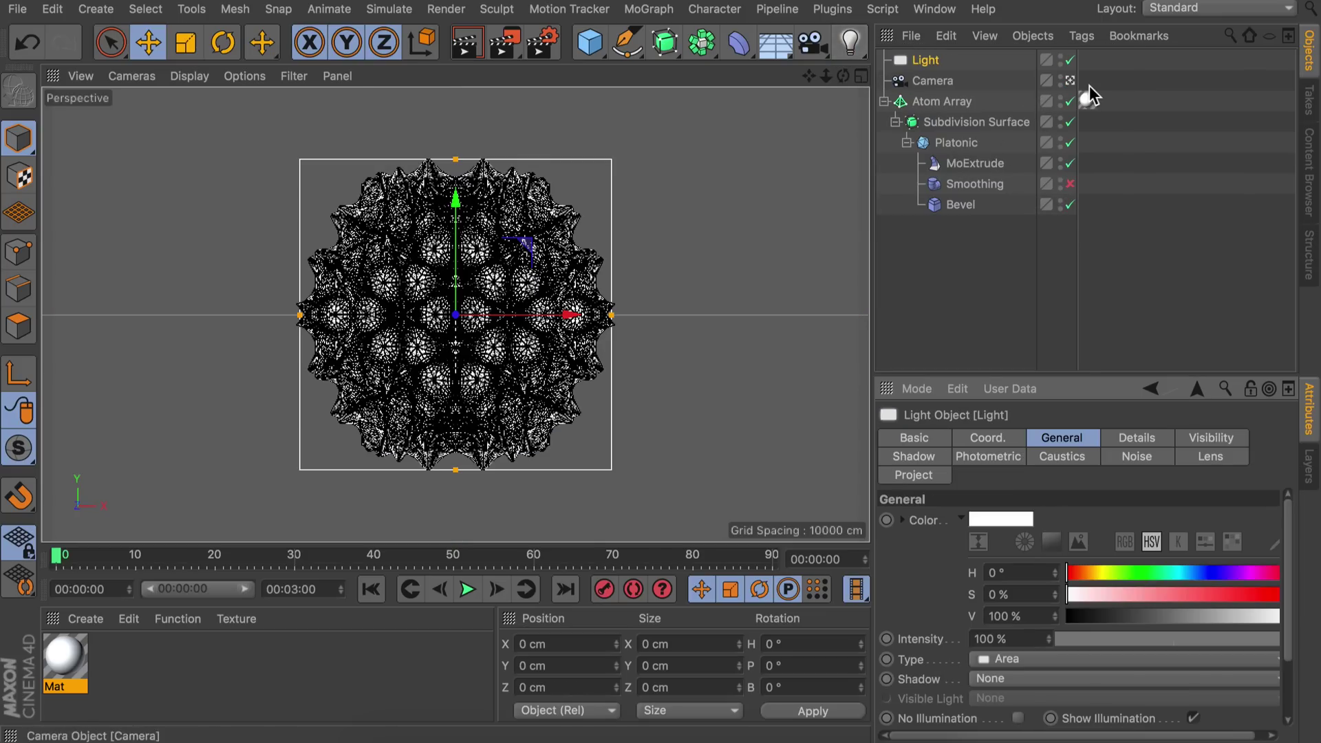
pyautogui.click(1071, 80)
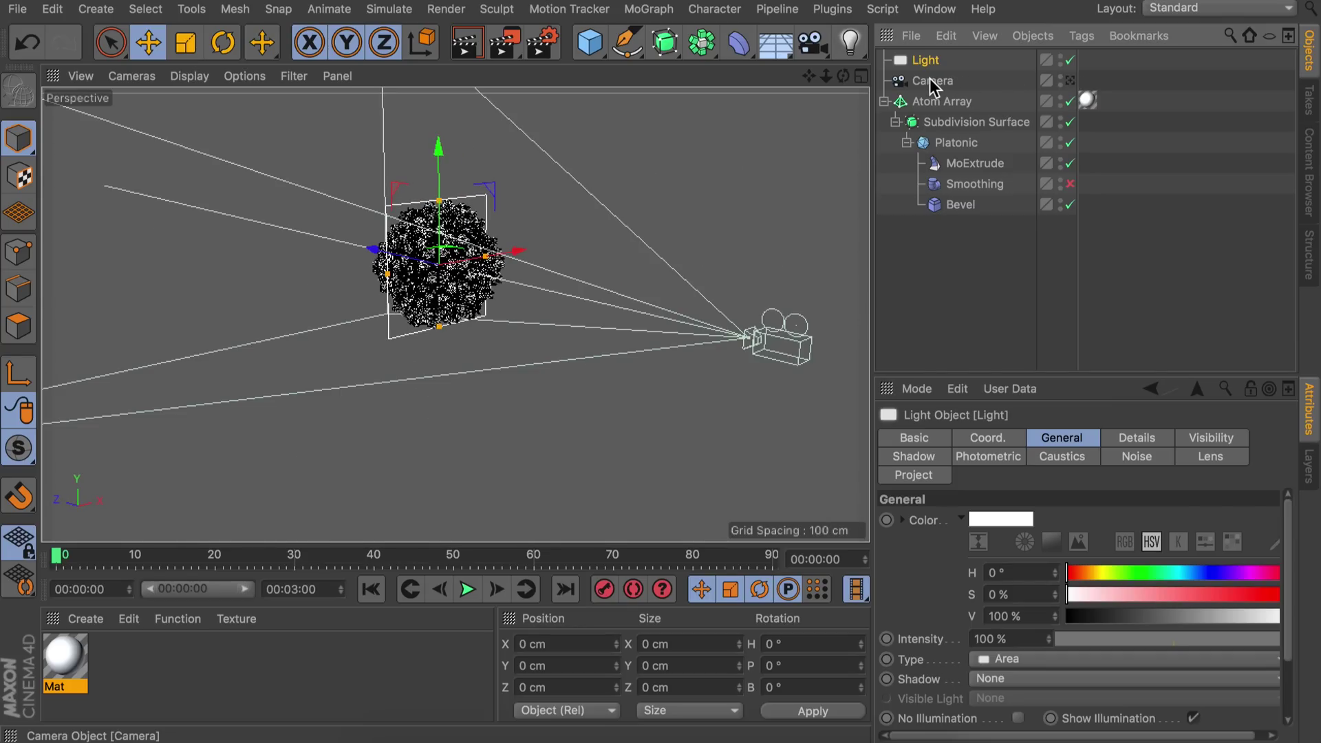
pyautogui.keyDown('alt'); pyautogui.moveTo(429, 317); pyautogui.dragTo(502, 287); pyautogui.keyUp('alt')
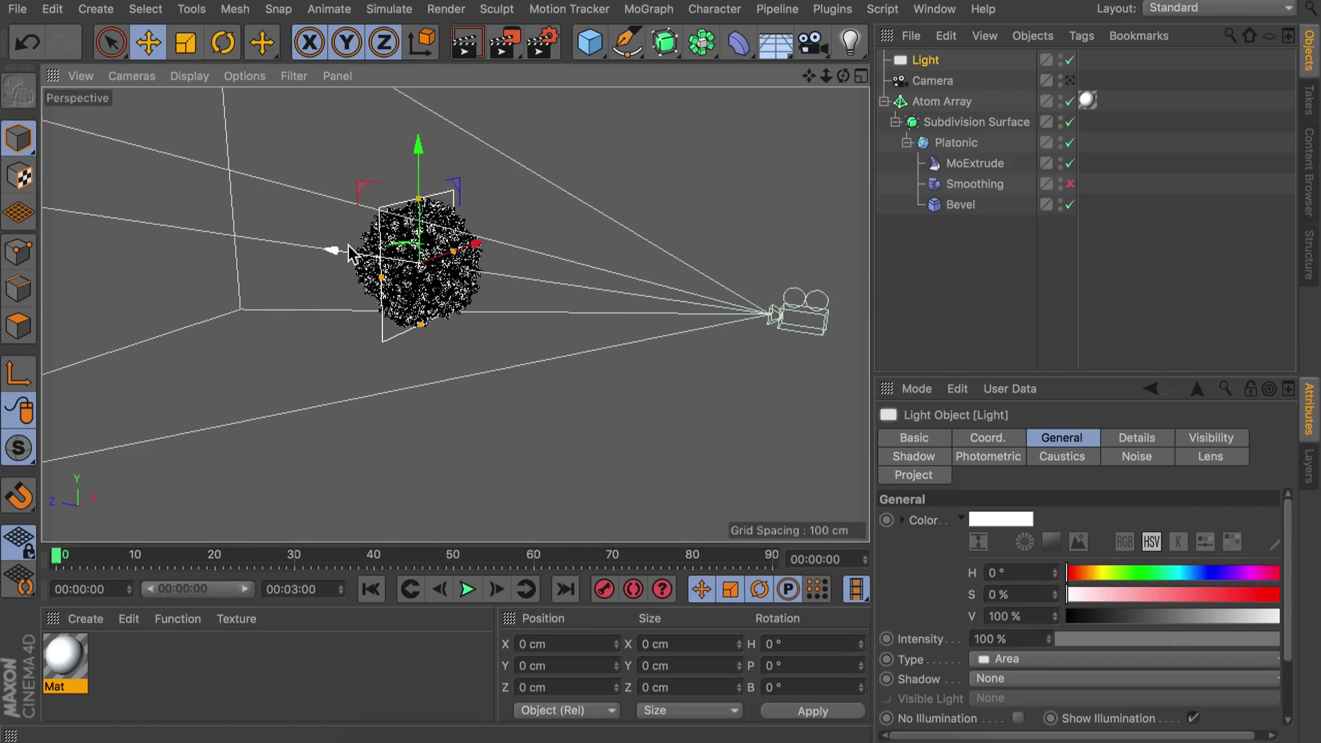
pyautogui.moveTo(322, 249); pyautogui.dragTo(428, 264)
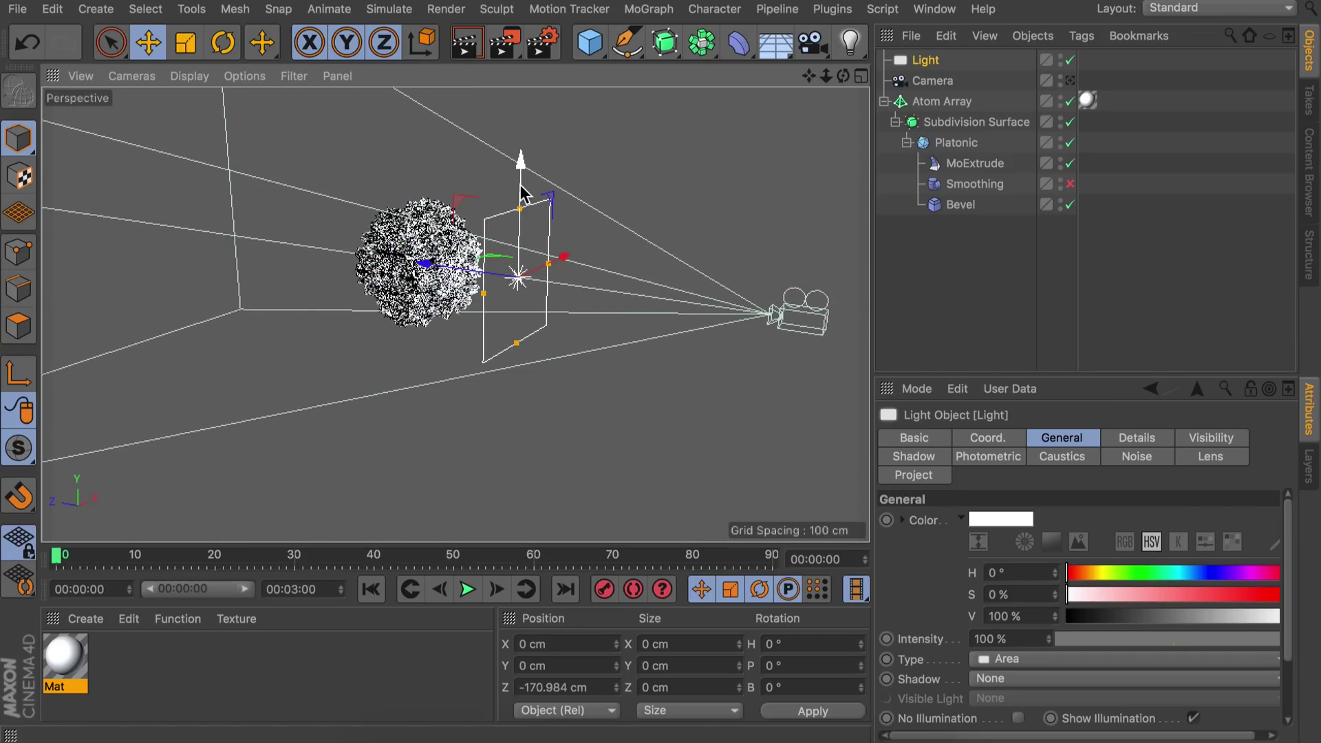
pyautogui.moveTo(521, 199); pyautogui.dragTo(527, 103)
pyautogui.press('r')
pyautogui.moveTo(596, 165); pyautogui.dragTo(481, 309)
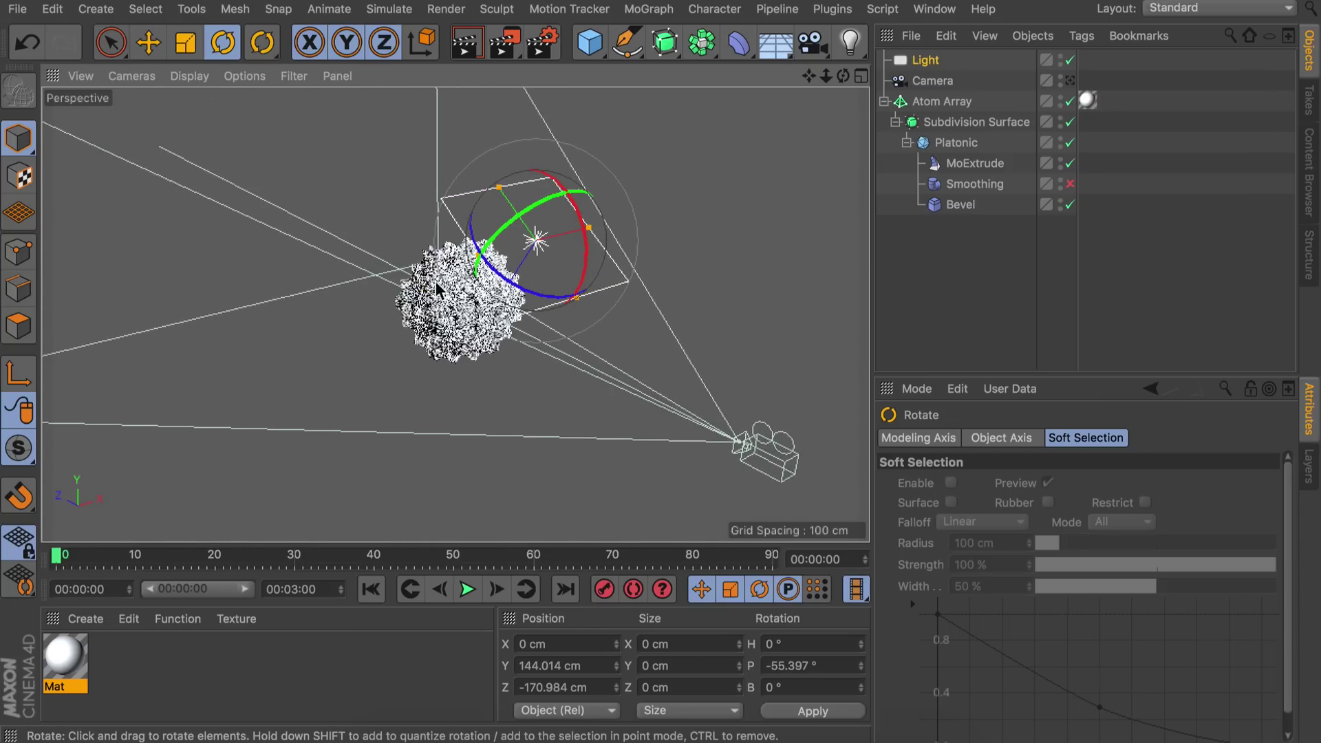
# Give the area light soft shadow maps and 70% intensity.
pyautogui.click(920, 62)
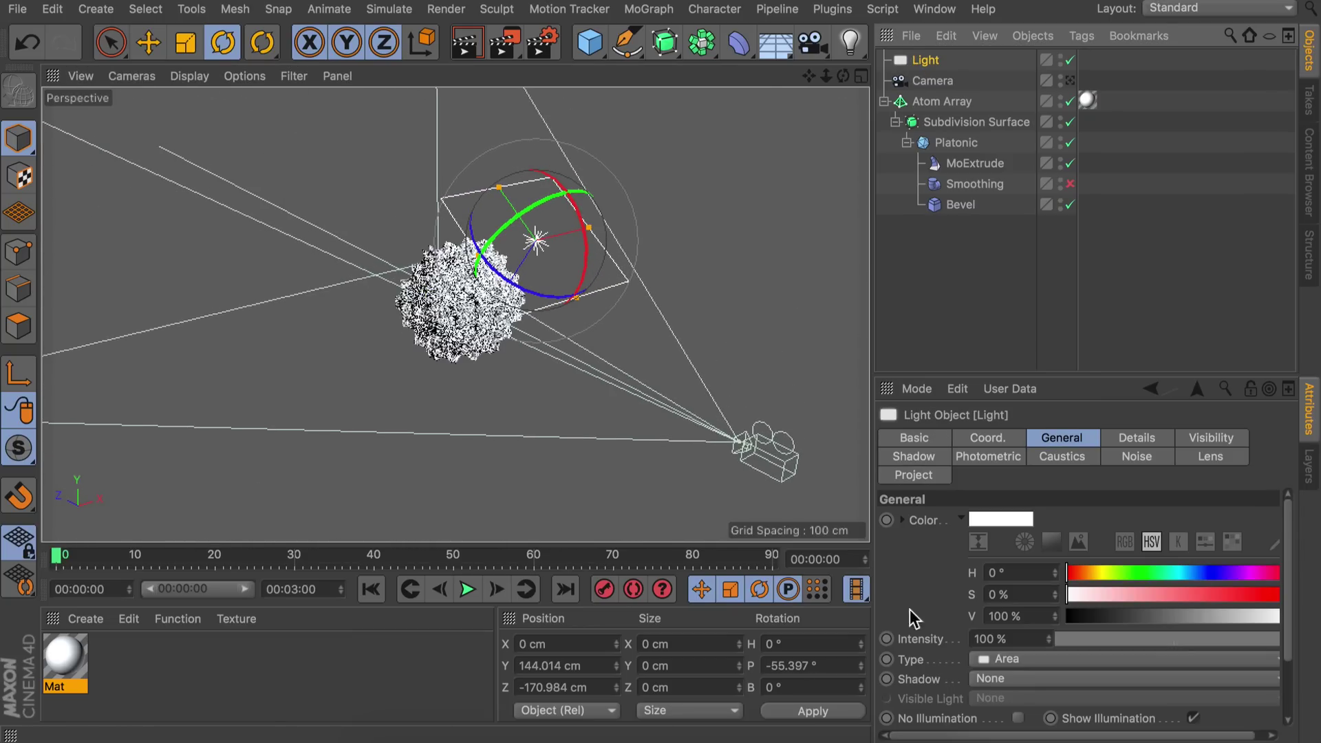
pyautogui.click(991, 679)
pyautogui.click(1013, 614)
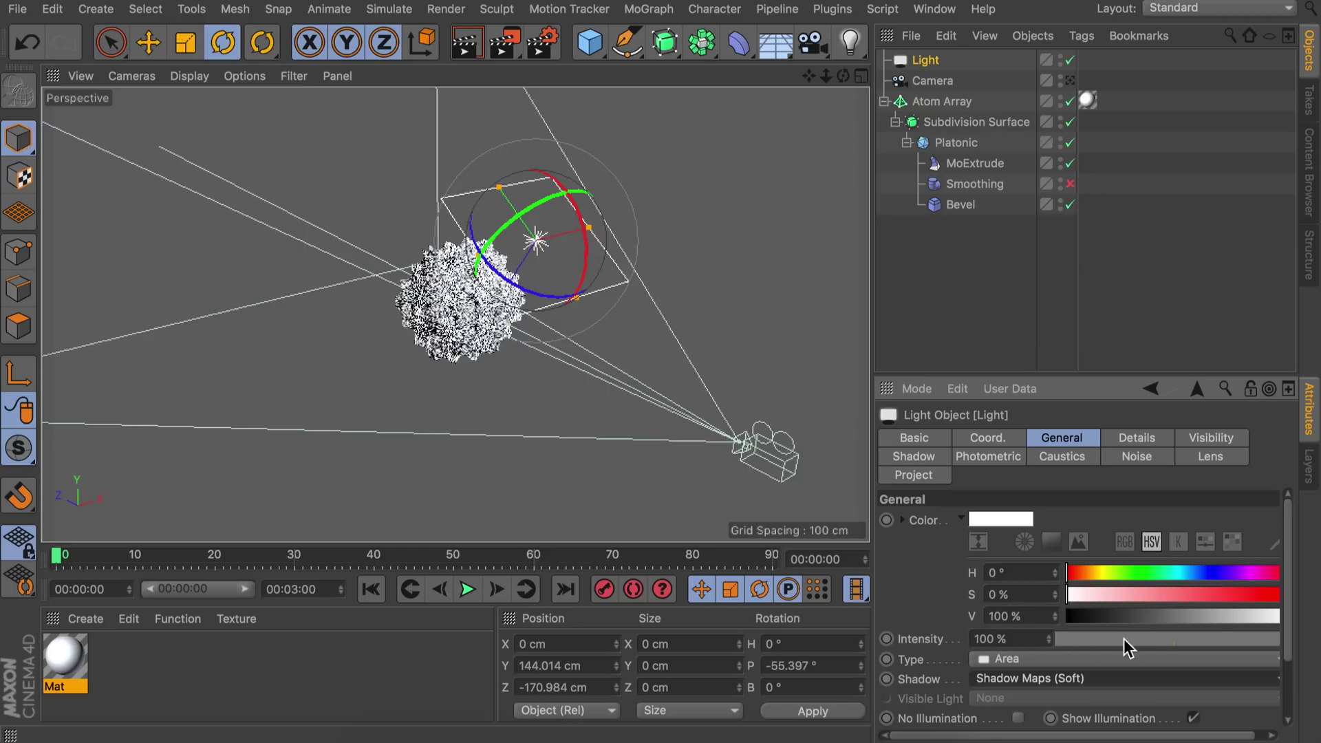
pyautogui.click(1254, 639)
pyautogui.moveTo(1248, 638); pyautogui.dragTo(1221, 638)
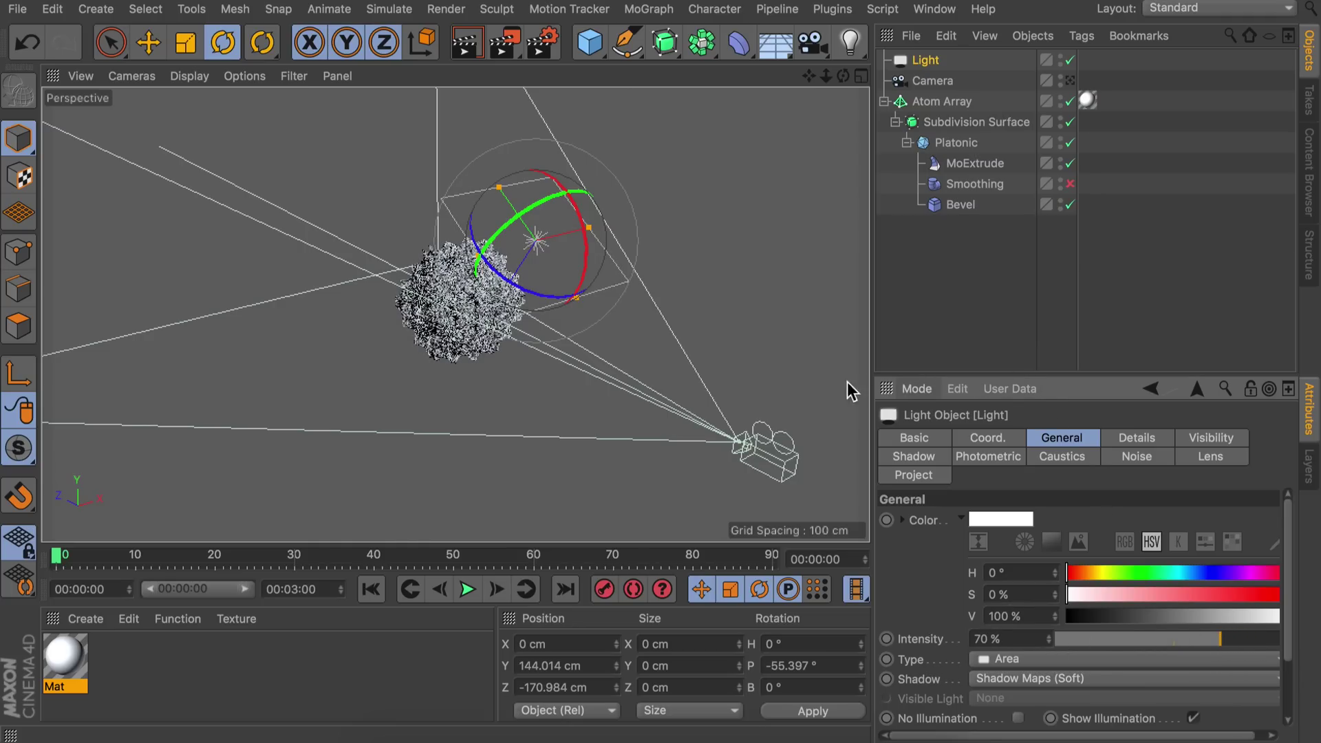
pyautogui.keyDown('alt'); pyautogui.moveTo(645, 279); pyautogui.dragTo(615, 285); pyautogui.keyUp('alt')
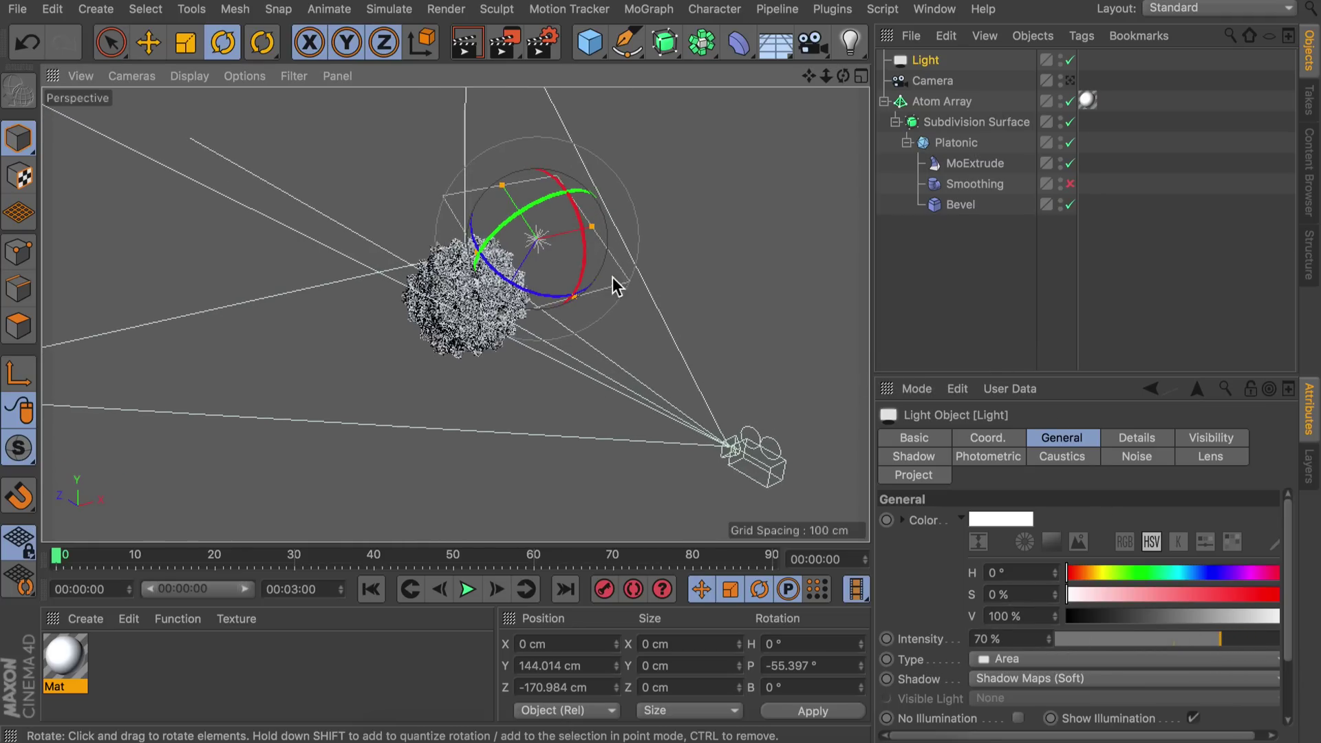
# Add an omni light on the sphere's left and a copy on its right.
pyautogui.click(851, 42)
pyautogui.click(934, 79)
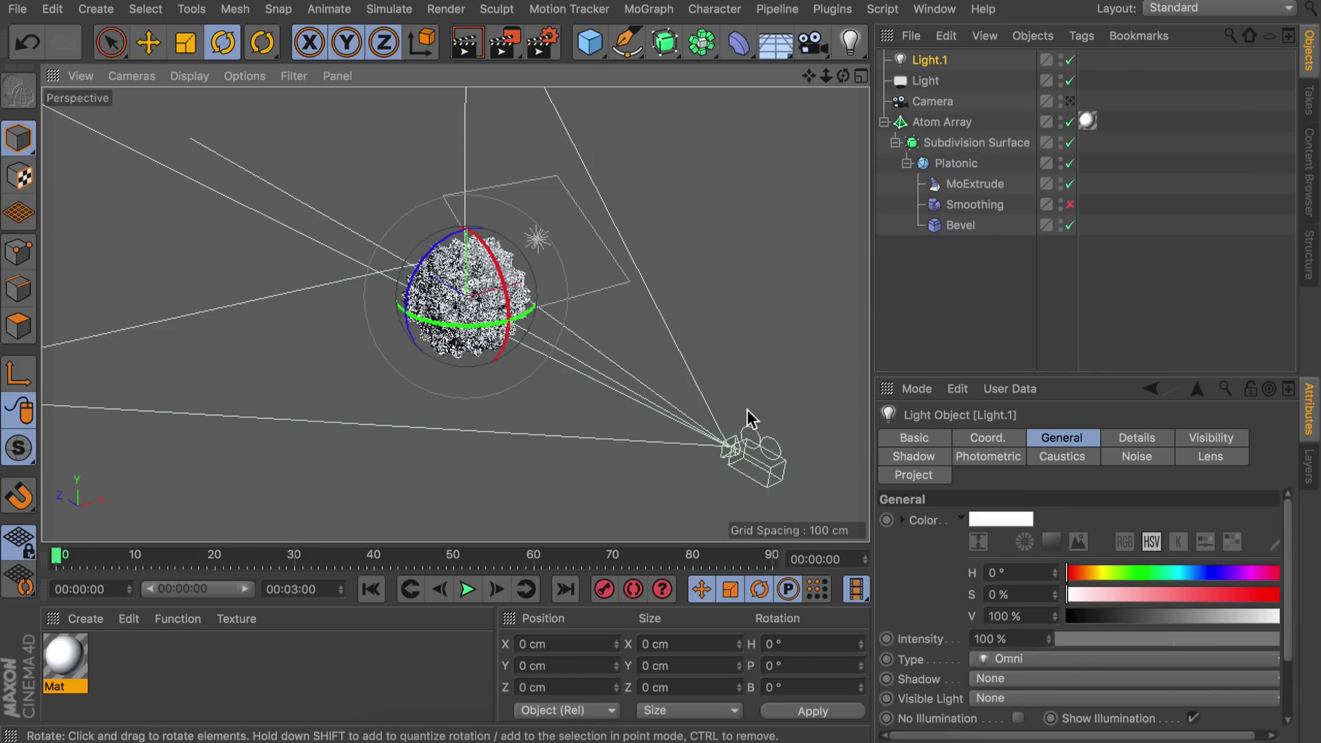
pyautogui.press('e')
pyautogui.keyDown('alt'); pyautogui.moveTo(619, 302); pyautogui.dragTo(236, 283); pyautogui.keyUp('alt')
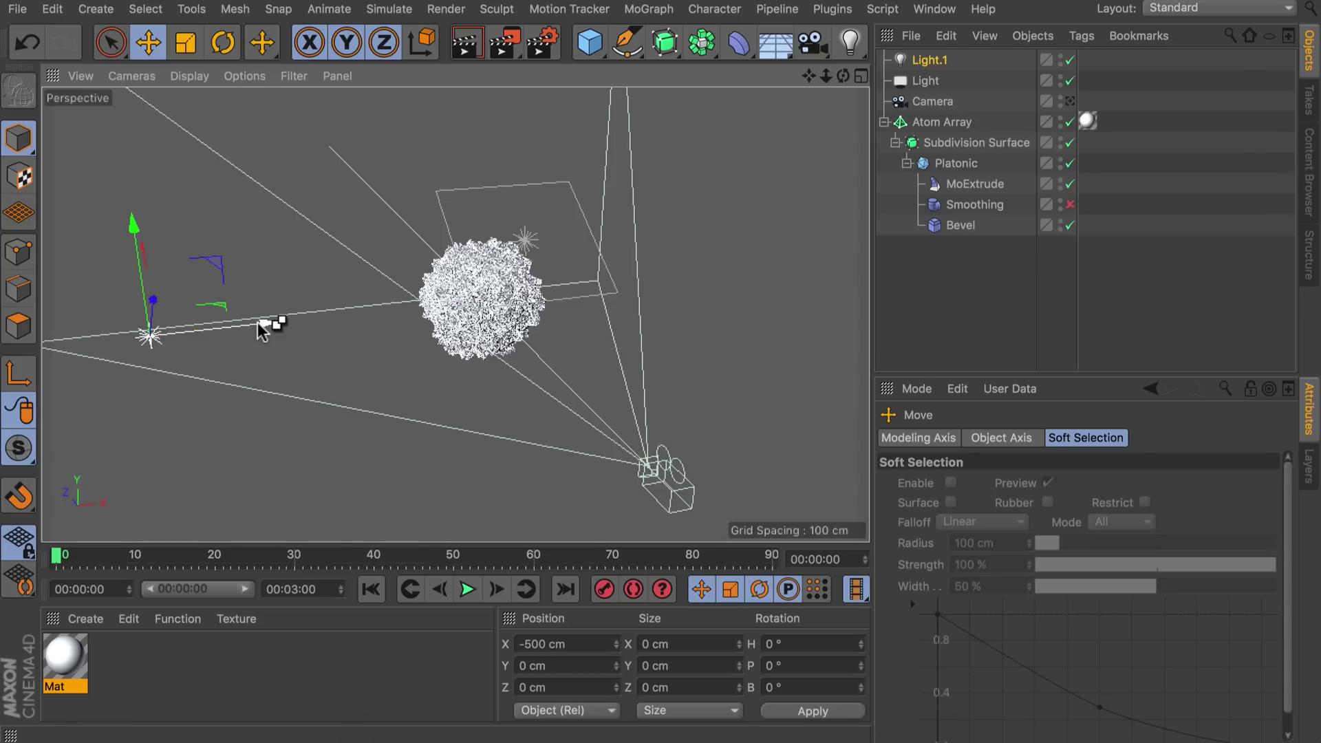
pyautogui.moveTo(262, 330); pyautogui.dragTo(835, 293)
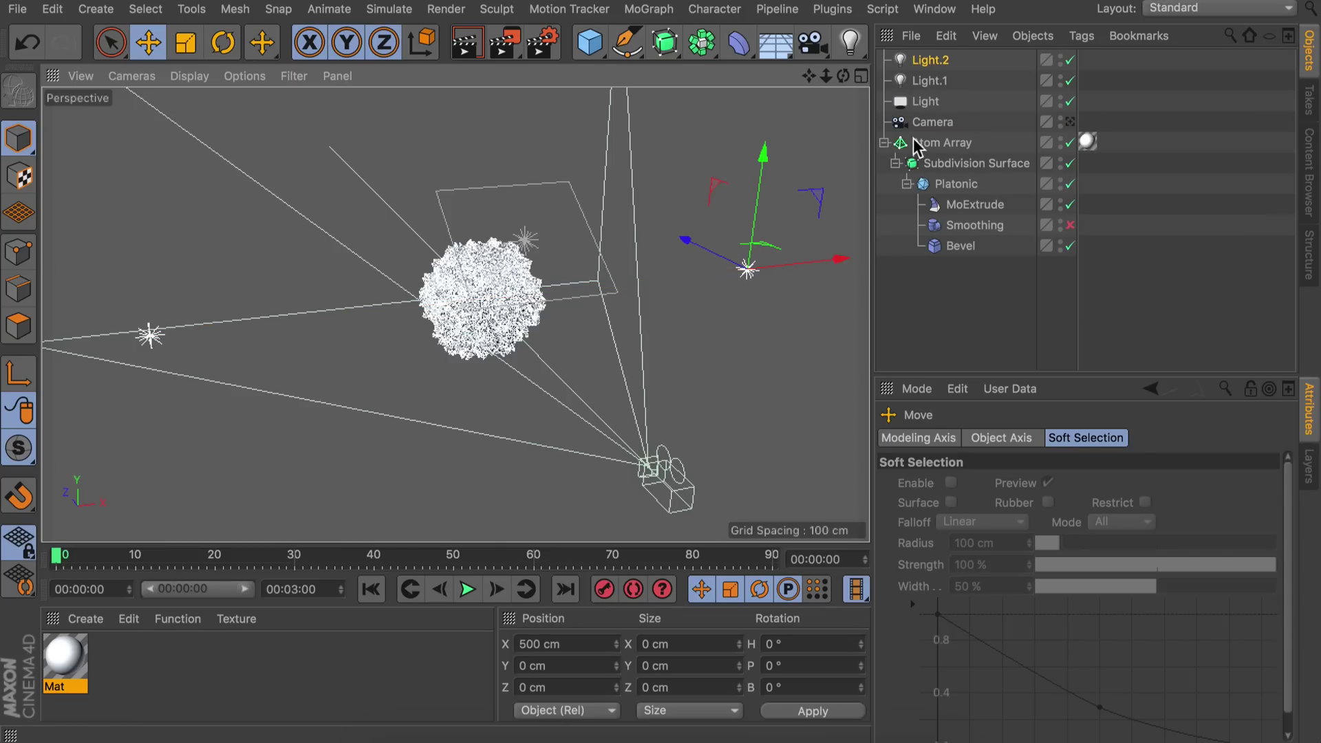
# Rotate both omni lights 20° around the sphere.
pyautogui.keyDown('ctrl'); pyautogui.click(922, 82); pyautogui.keyUp('ctrl')
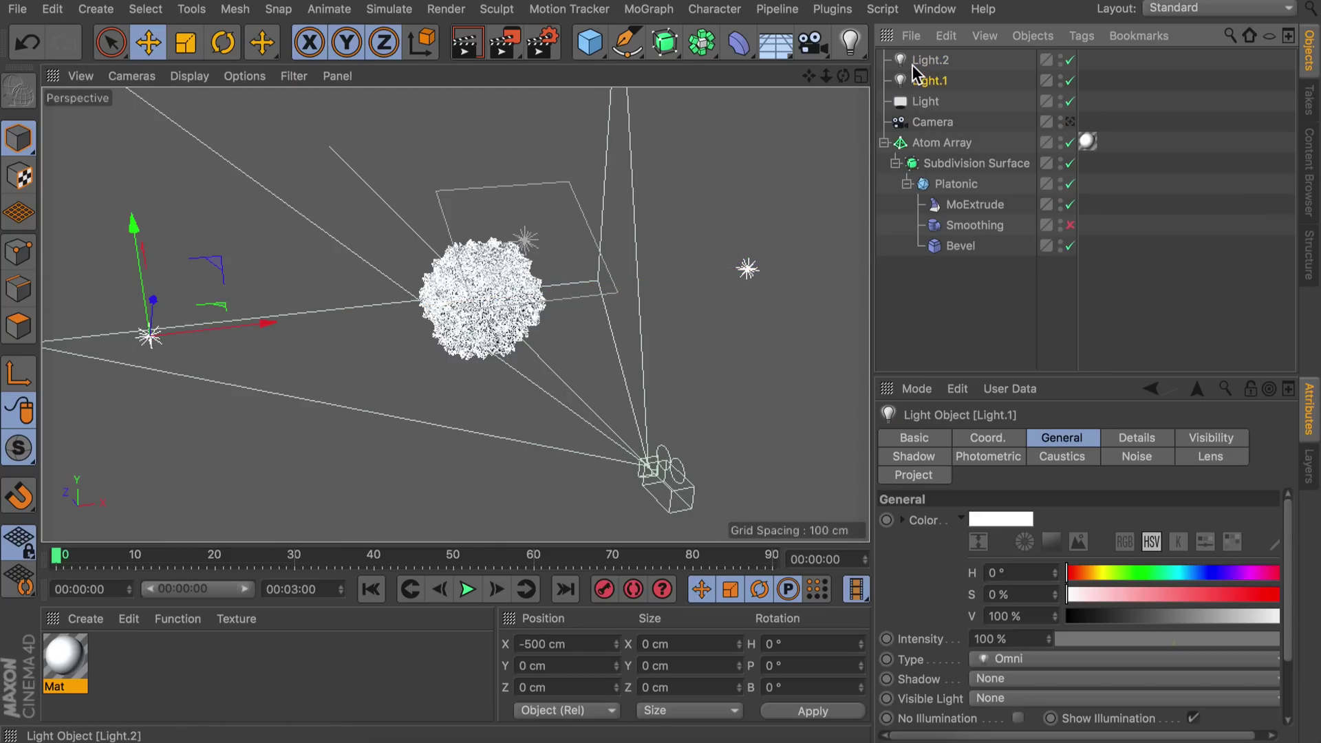
pyautogui.press('e')
pyautogui.keyDown('alt'); pyautogui.moveTo(490, 312); pyautogui.dragTo(582, 333); pyautogui.keyUp('alt')
pyautogui.press('r')
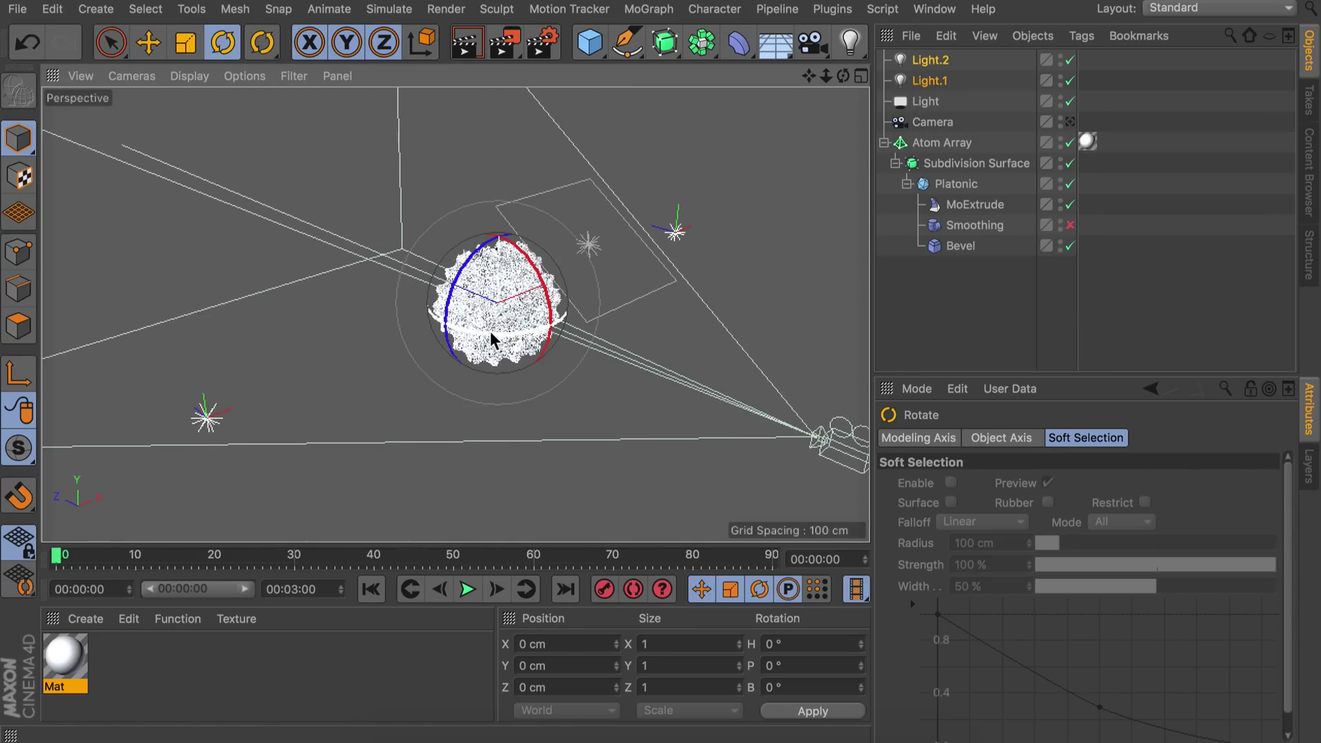
pyautogui.moveTo(489, 332); pyautogui.dragTo(513, 333)
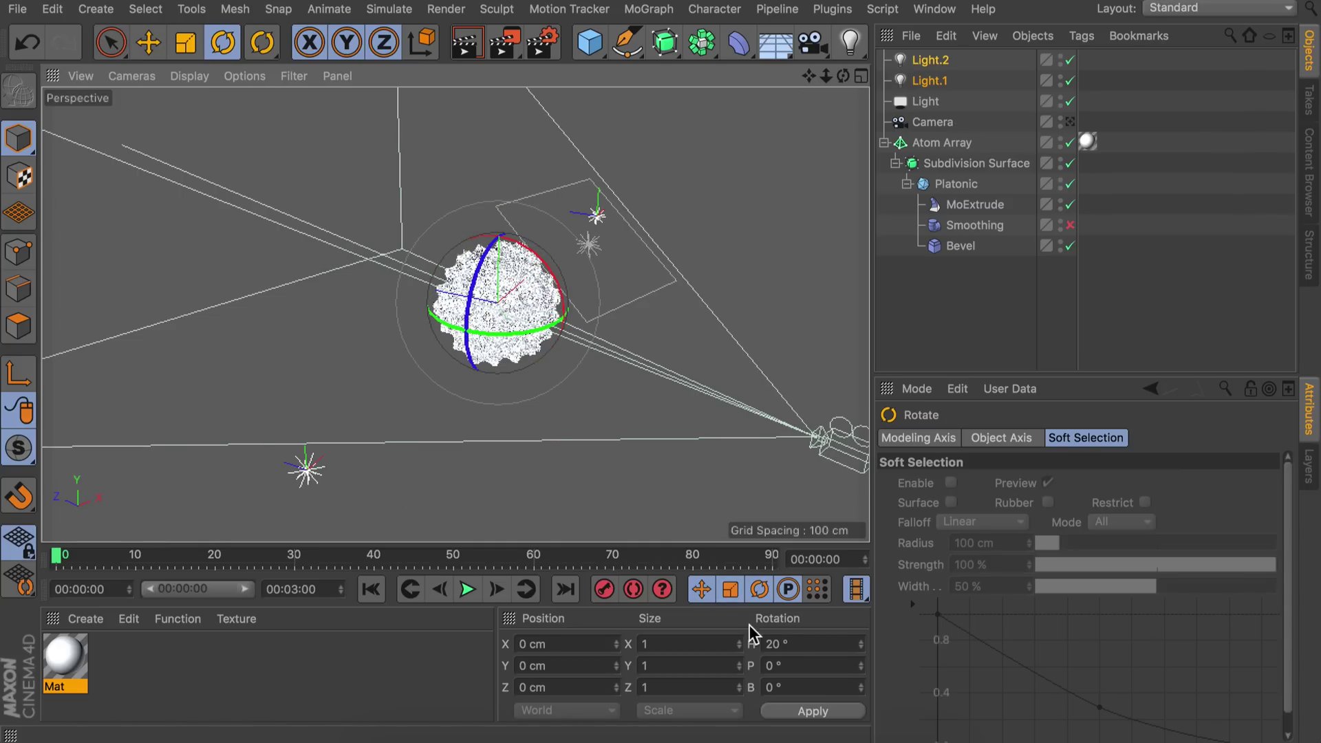
pyautogui.click(963, 309)
pyautogui.keyDown('alt'); pyautogui.moveTo(385, 275); pyautogui.dragTo(417, 240); pyautogui.keyUp('alt')
# Tint the left light to hue 207° and the right light a warm 40° hue.
pyautogui.click(919, 80)
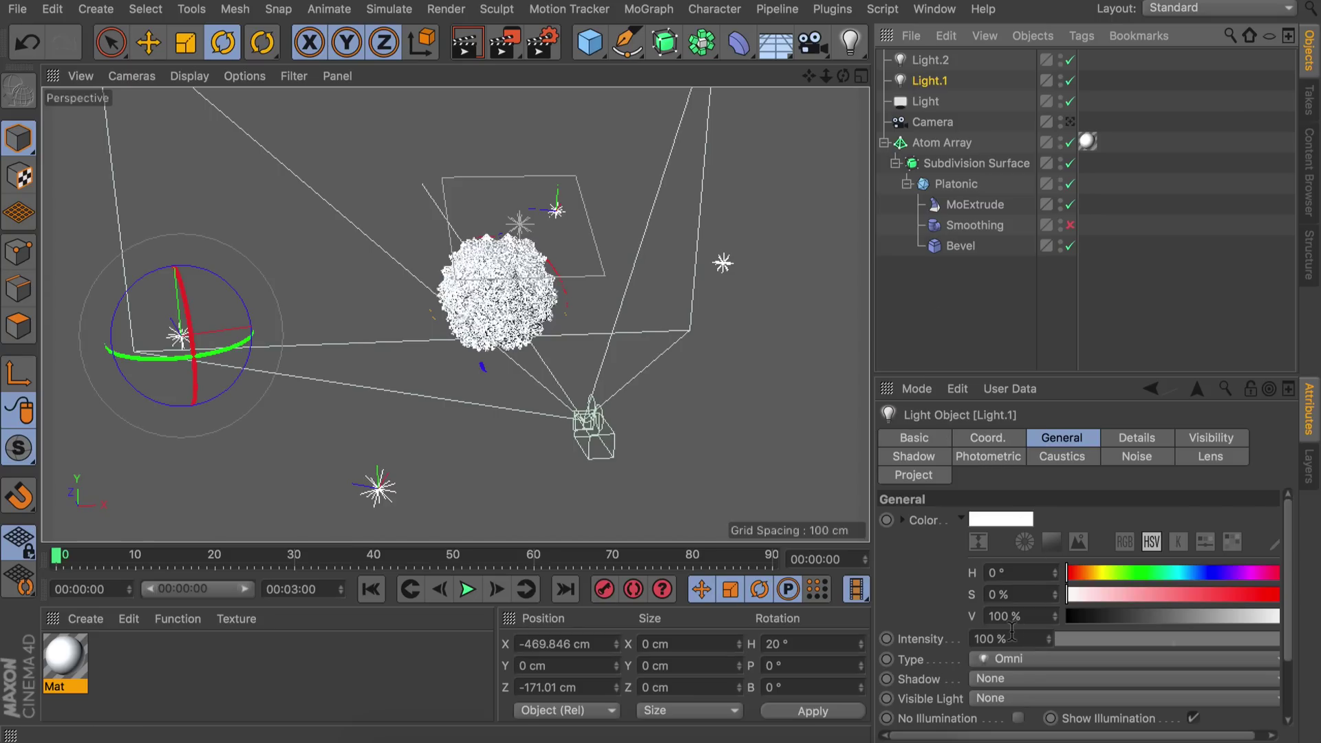
pyautogui.click(1036, 572)
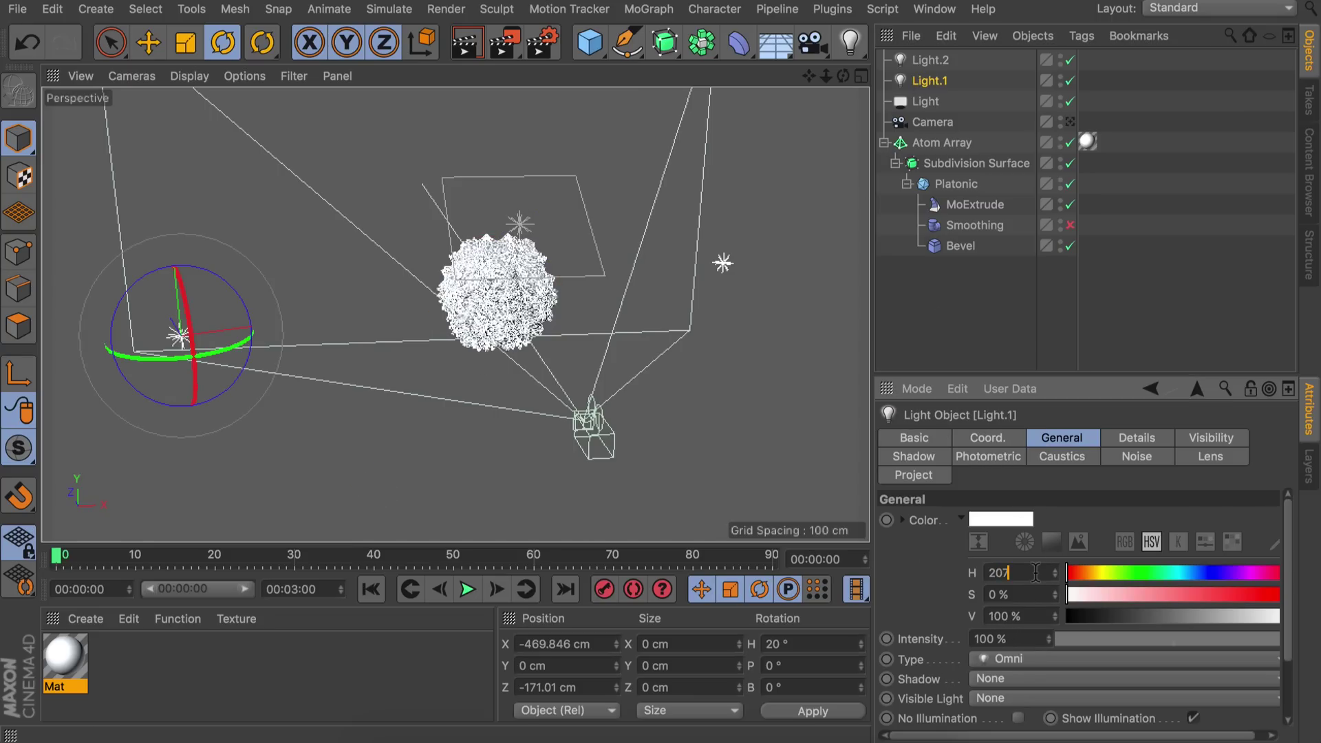
pyautogui.write('207')
pyautogui.press('Return')
pyautogui.click(963, 61)
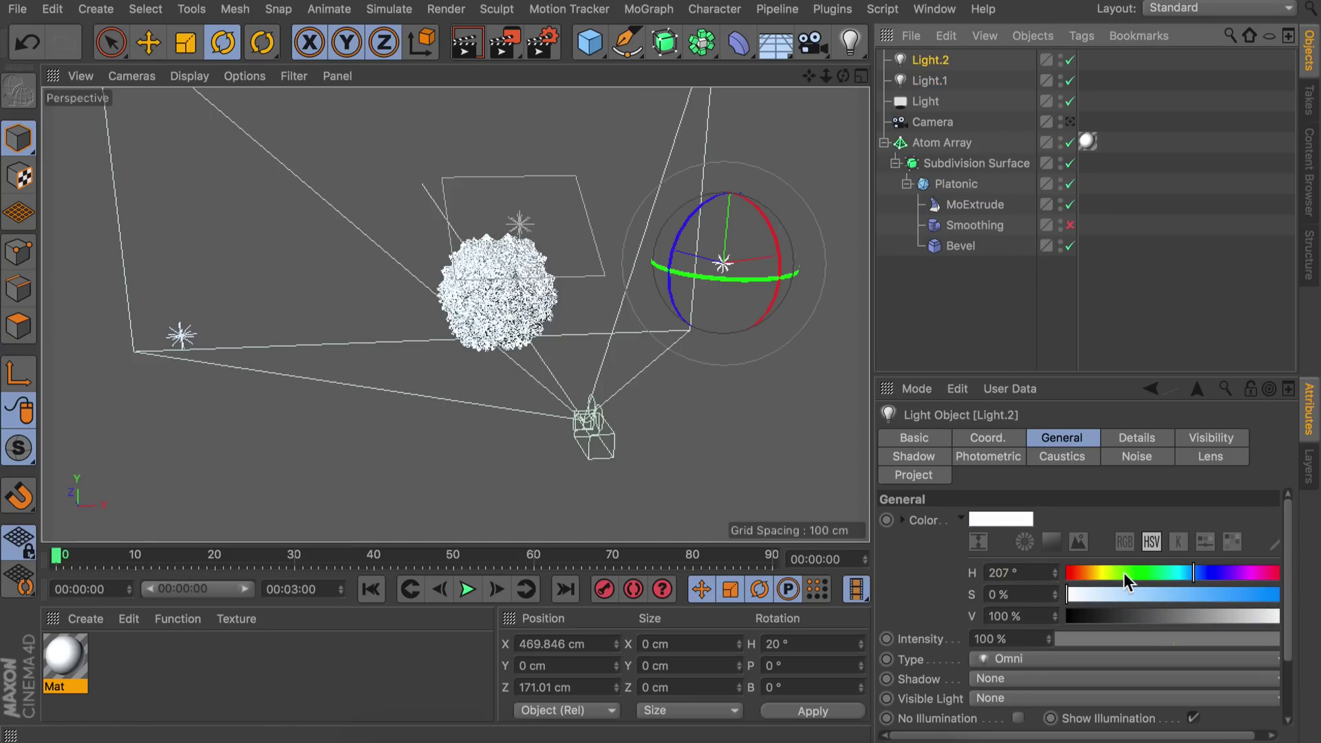
pyautogui.moveTo(1124, 573)
pyautogui.mouseDown()
pyautogui.moveTo(1091, 573)
pyautogui.moveTo(1098, 593)
pyautogui.mouseUp()
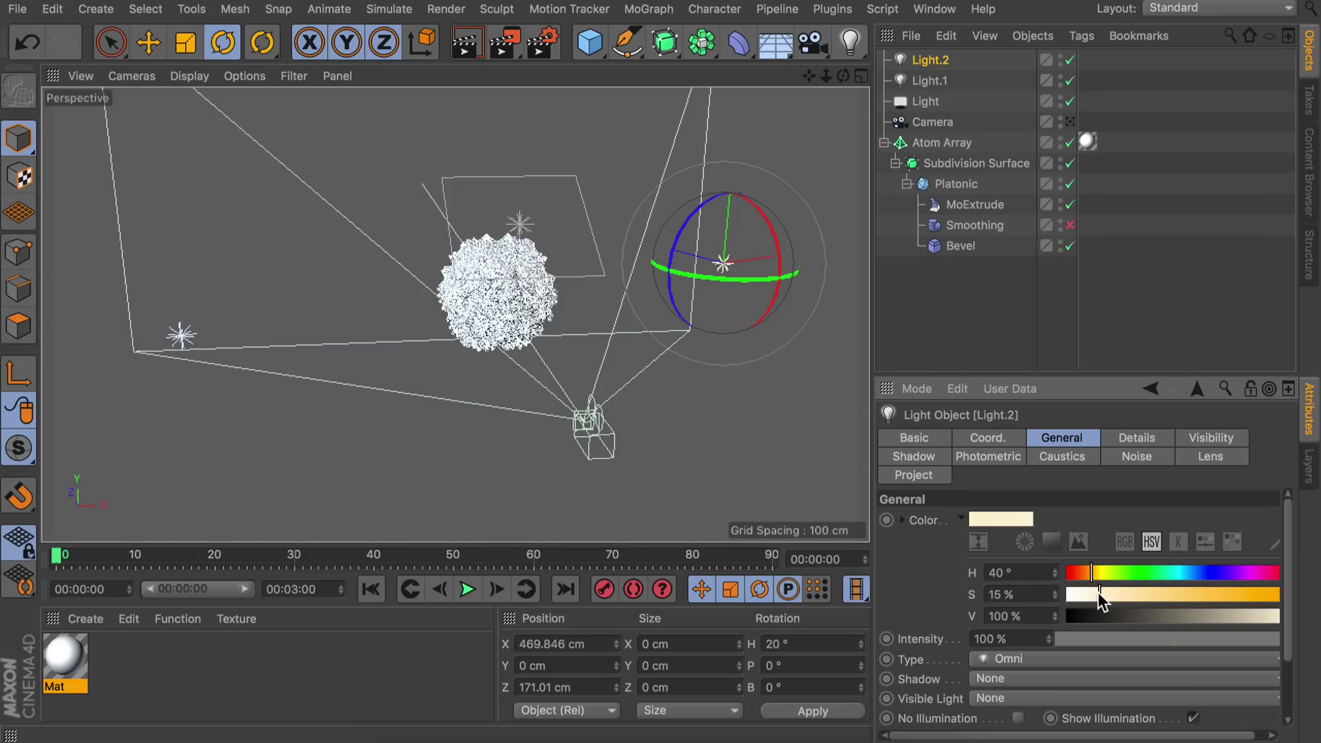
# Raise both omni lights slightly.
pyautogui.keyDown('ctrl'); pyautogui.click(925, 81); pyautogui.keyUp('ctrl')
pyautogui.press('e')
pyautogui.moveTo(499, 220); pyautogui.dragTo(496, 182)
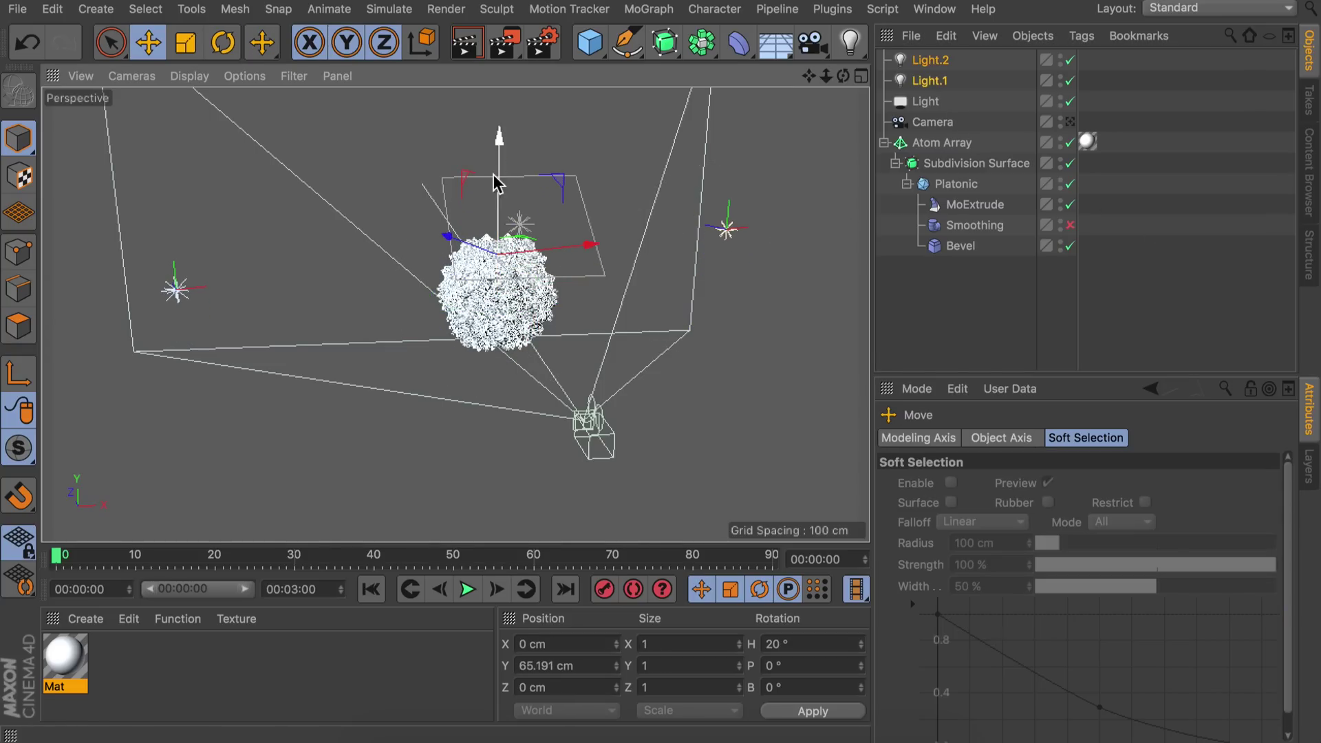
pyautogui.click(1224, 138)
# Add a new area light, tilt it to face downward and move it below the sphere.
pyautogui.moveTo(850, 42); pyautogui.dragTo(1043, 109)
pyautogui.press('e')
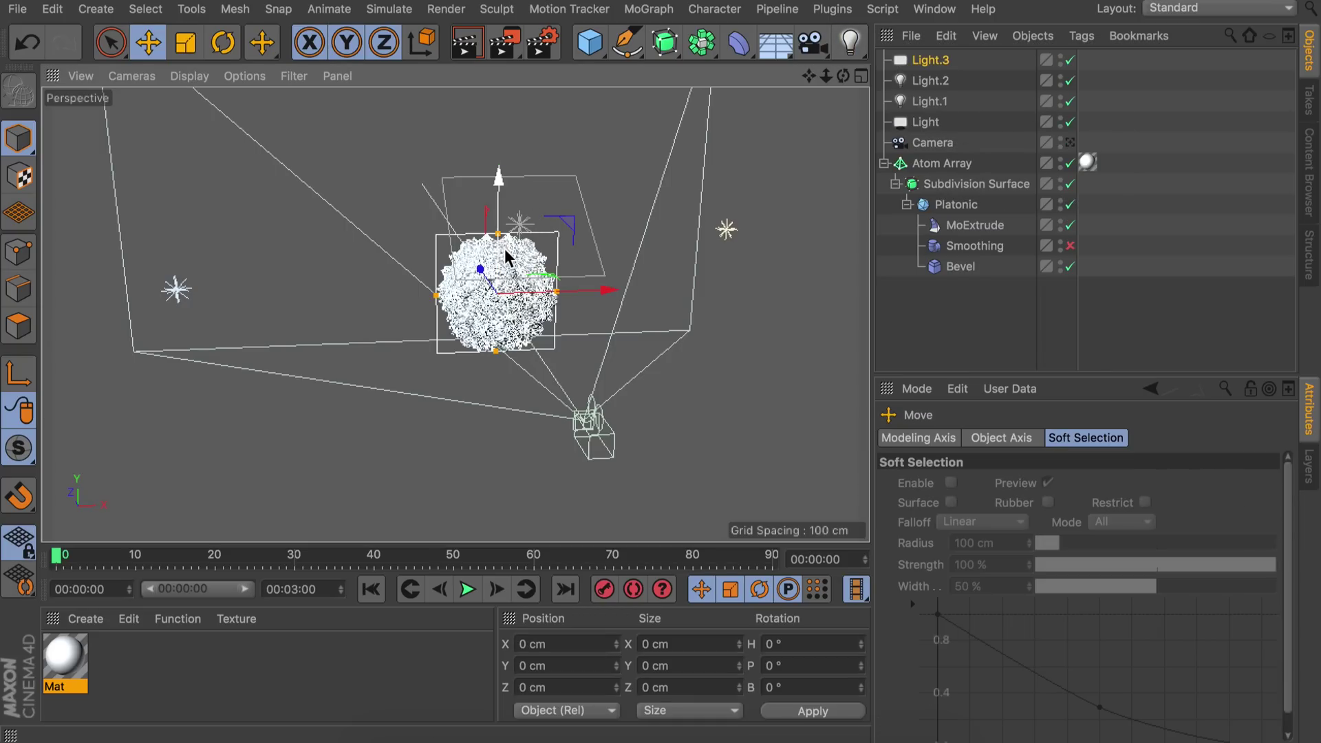
pyautogui.press('r')
pyautogui.moveTo(510, 256); pyautogui.dragTo(451, 103)
pyautogui.press('e')
pyautogui.moveTo(499, 341); pyautogui.dragTo(495, 448)
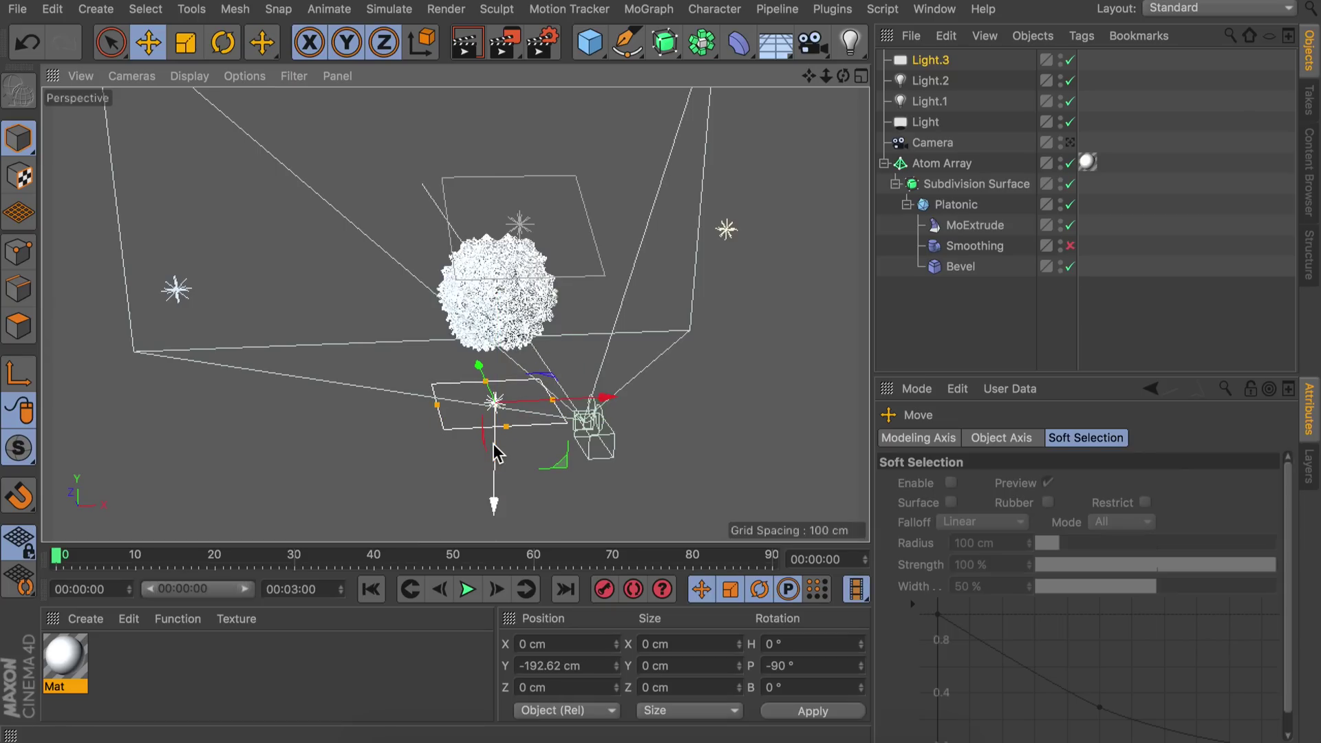
# Set Light.3, Light.2 and Light.1 to Shadow Maps (Soft).
pyautogui.click(929, 62)
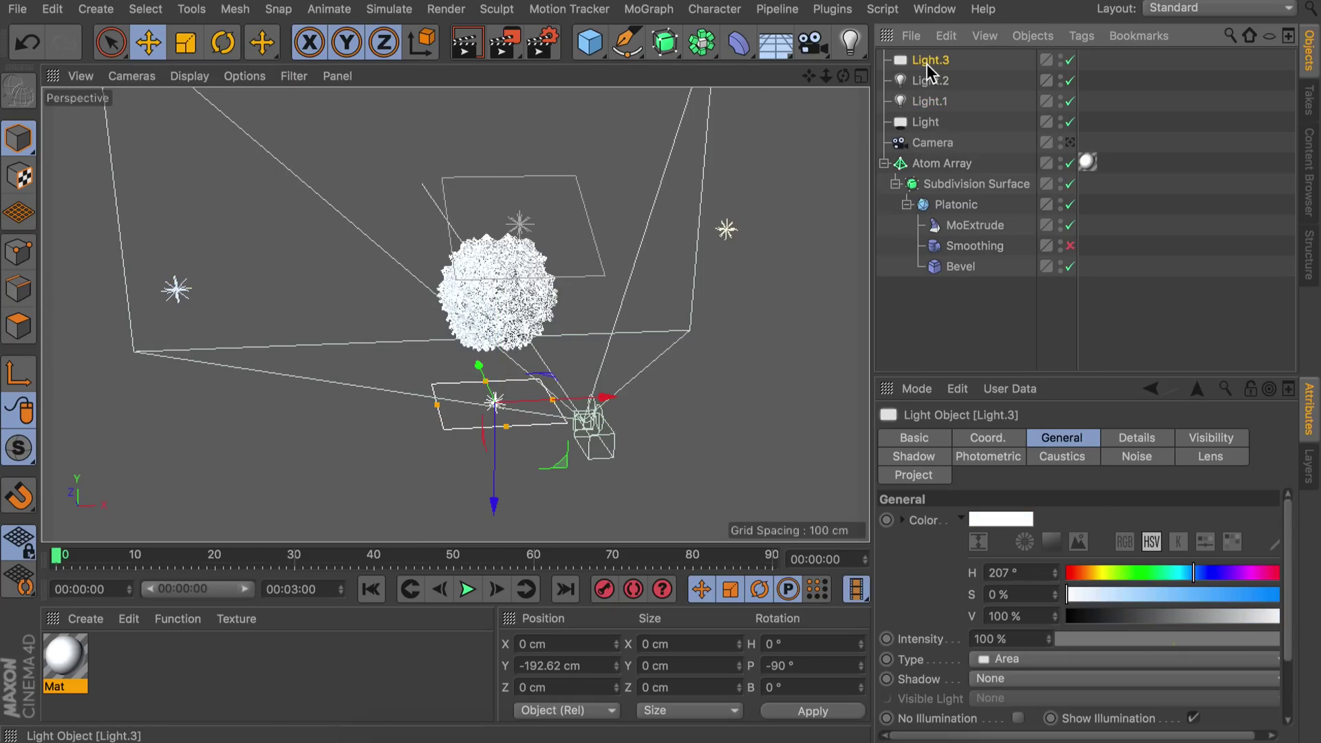
pyautogui.keyDown('shift'); pyautogui.click(929, 103); pyautogui.keyUp('shift')
pyautogui.click(984, 680)
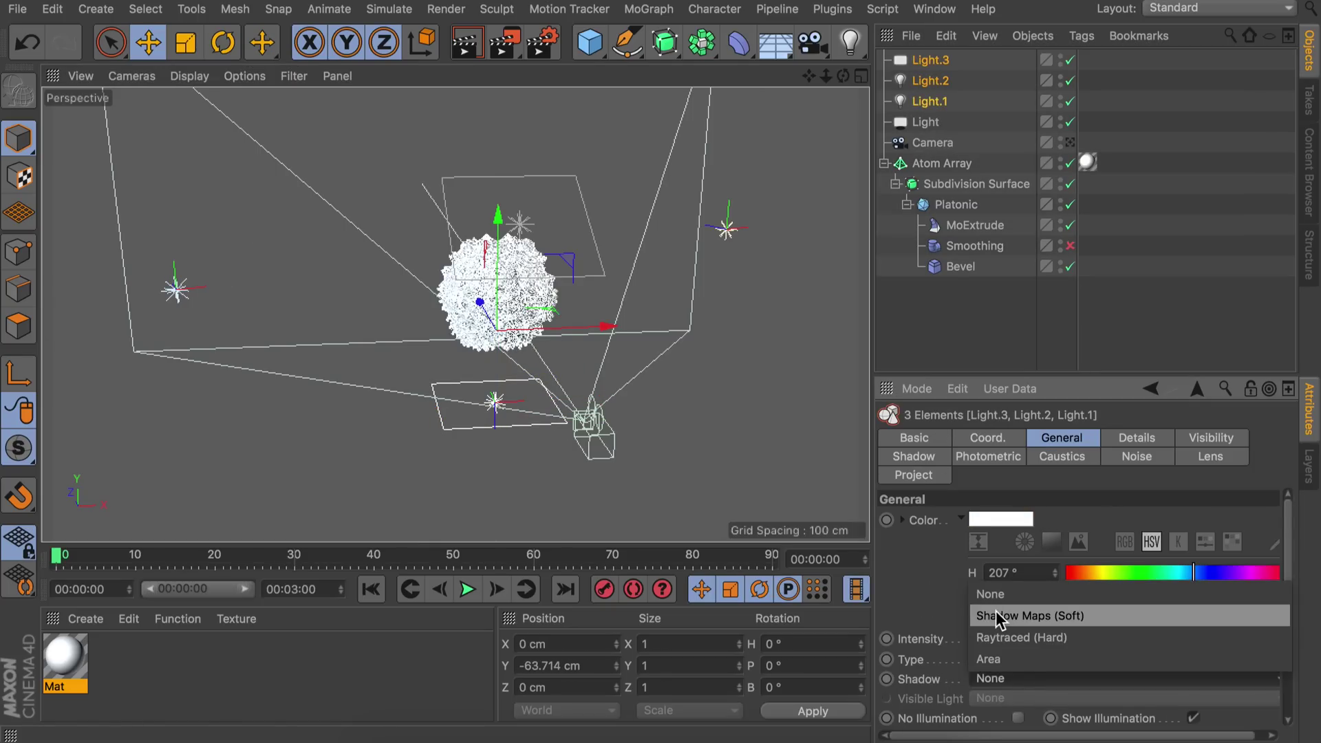
pyautogui.click(997, 616)
pyautogui.click(1223, 200)
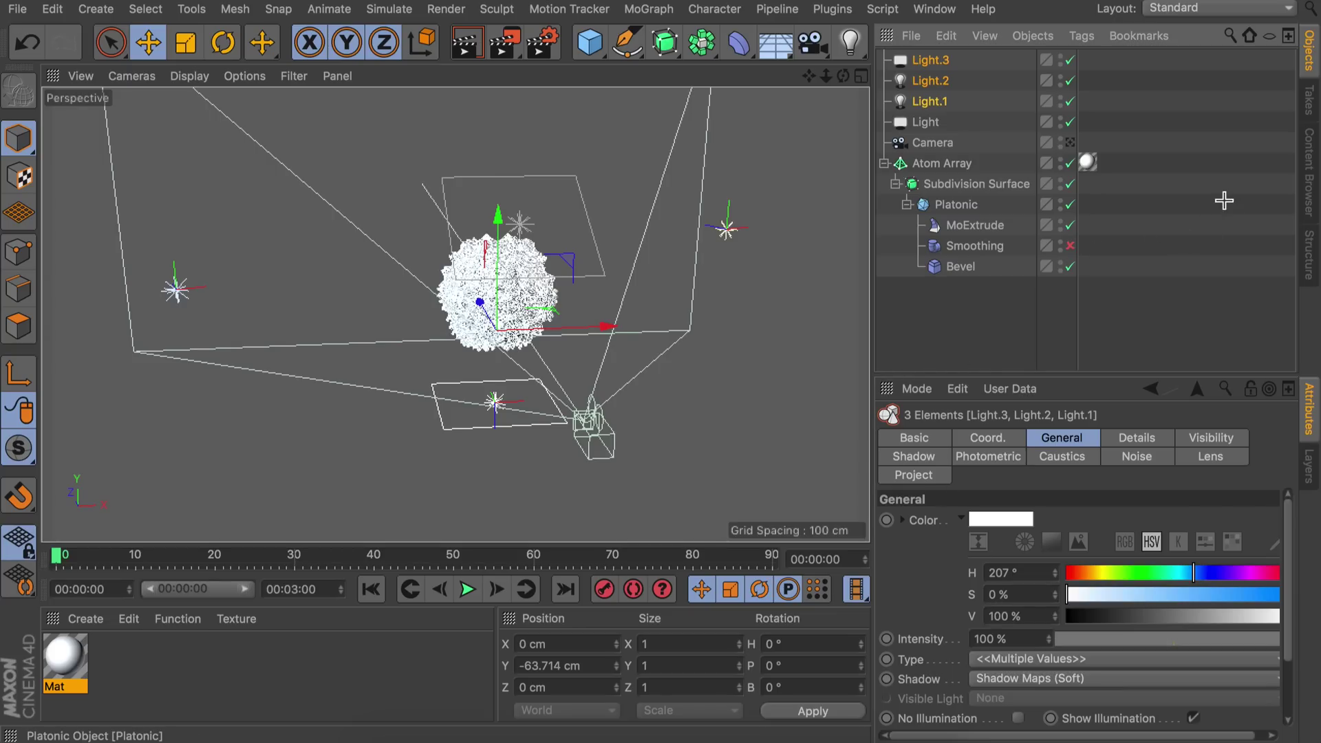
# Scale the area light named Light up to about 212%.
pyautogui.click(926, 60)
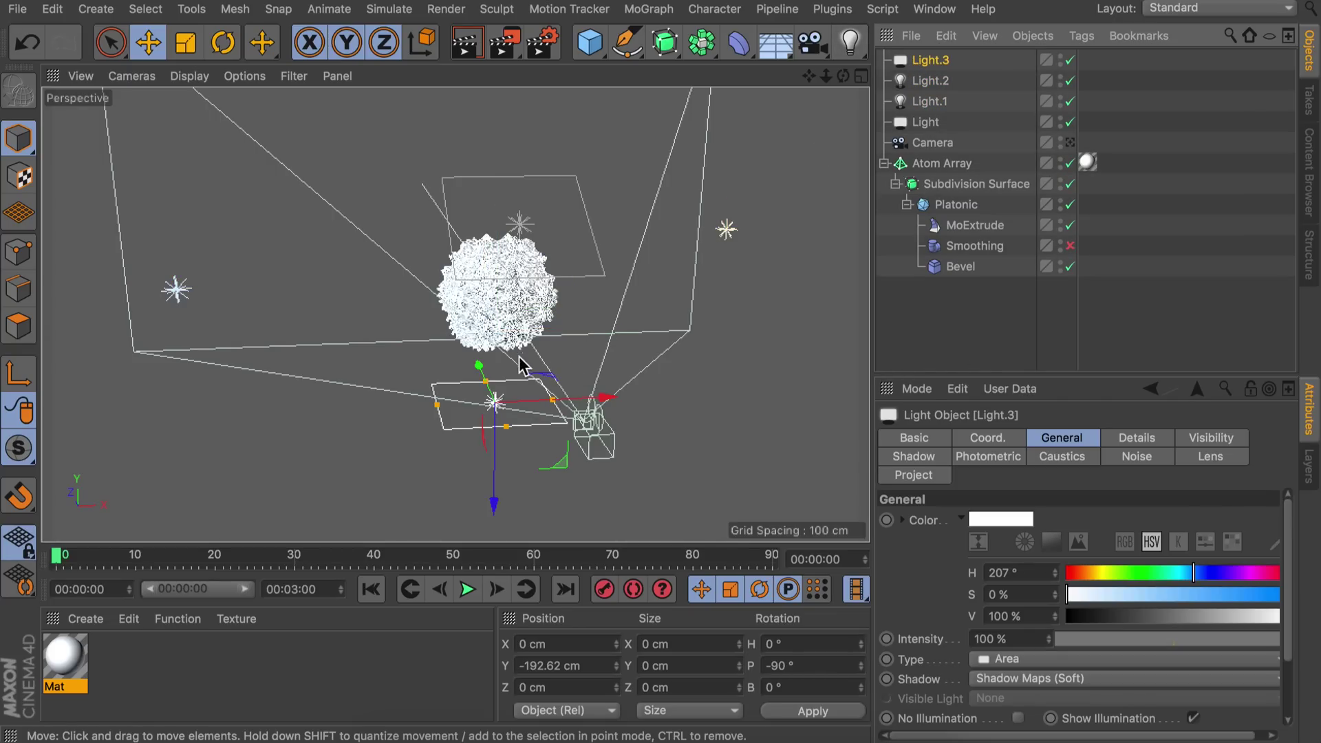
pyautogui.click(925, 122)
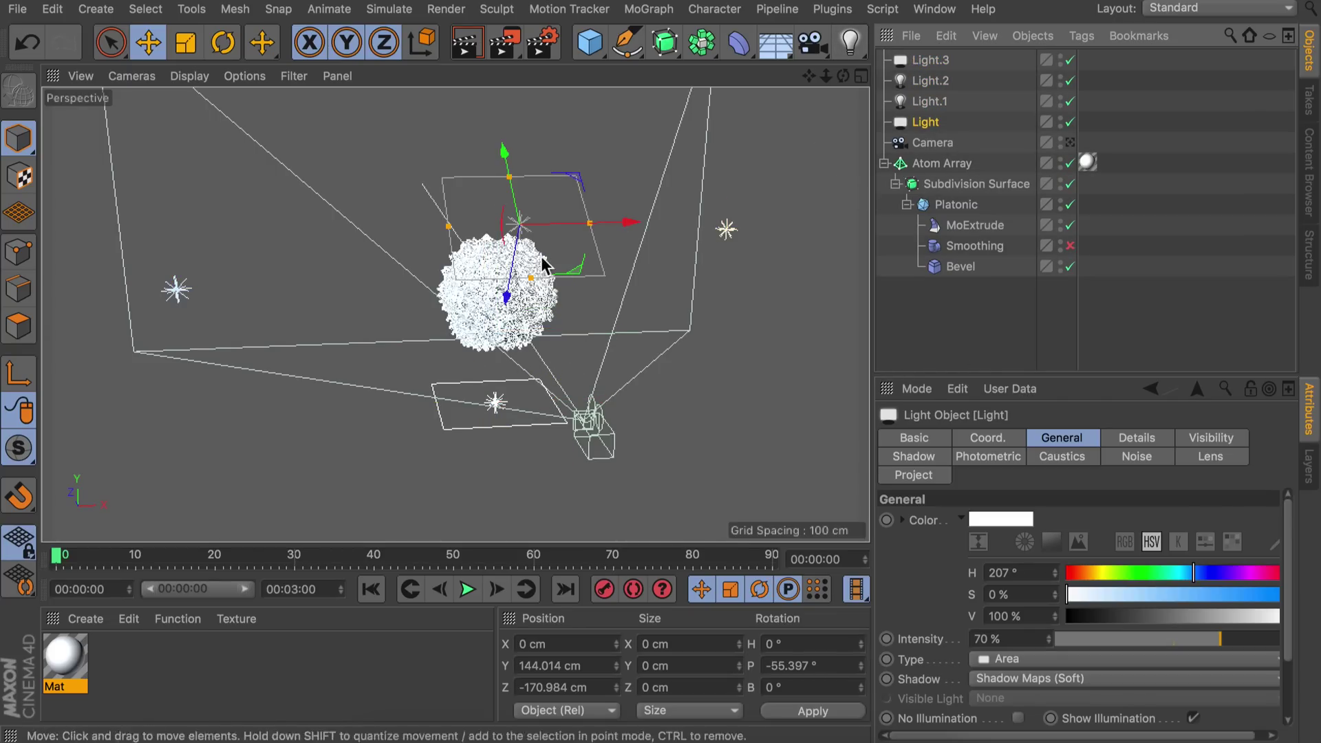
pyautogui.press('t')
pyautogui.keyDown('alt'); pyautogui.moveTo(541, 256); pyautogui.dragTo(740, 324); pyautogui.keyUp('alt')
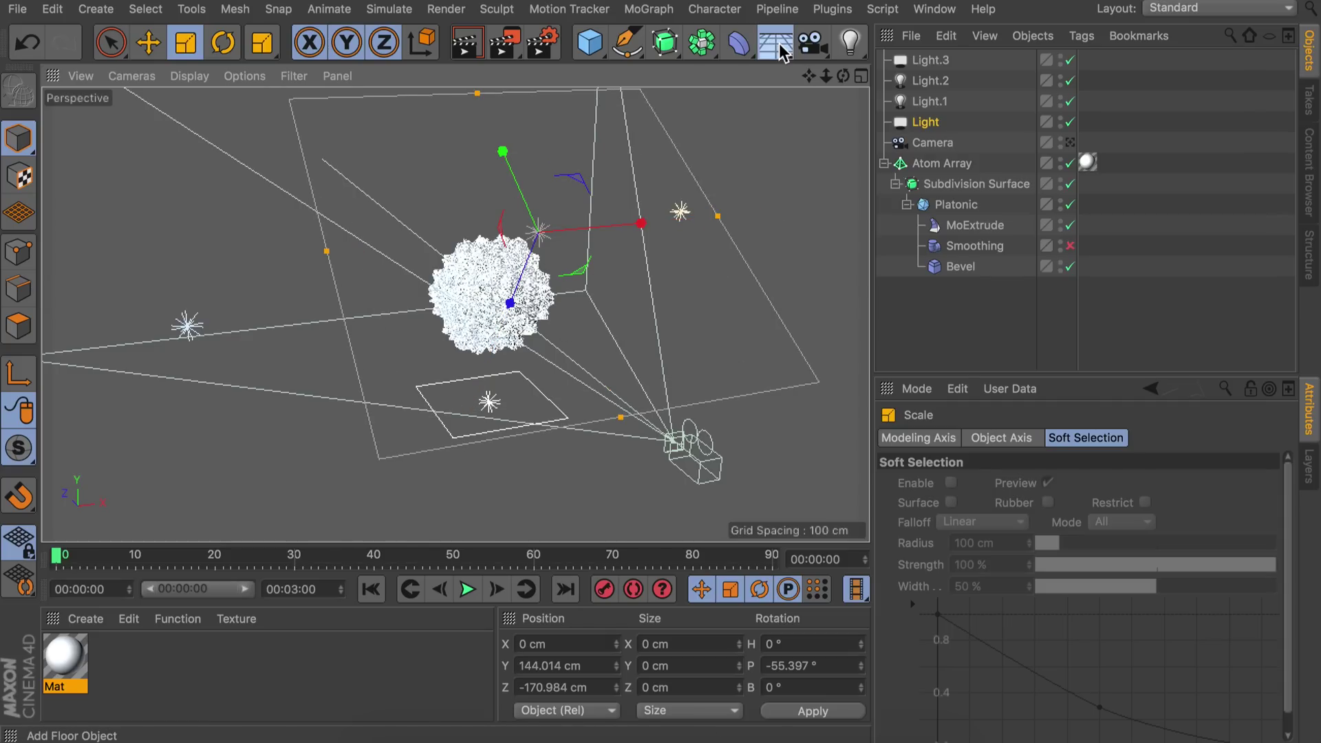
# Add an Environment object and set its Environment Strength to 50%.
pyautogui.moveTo(776, 43); pyautogui.dragTo(893, 150)
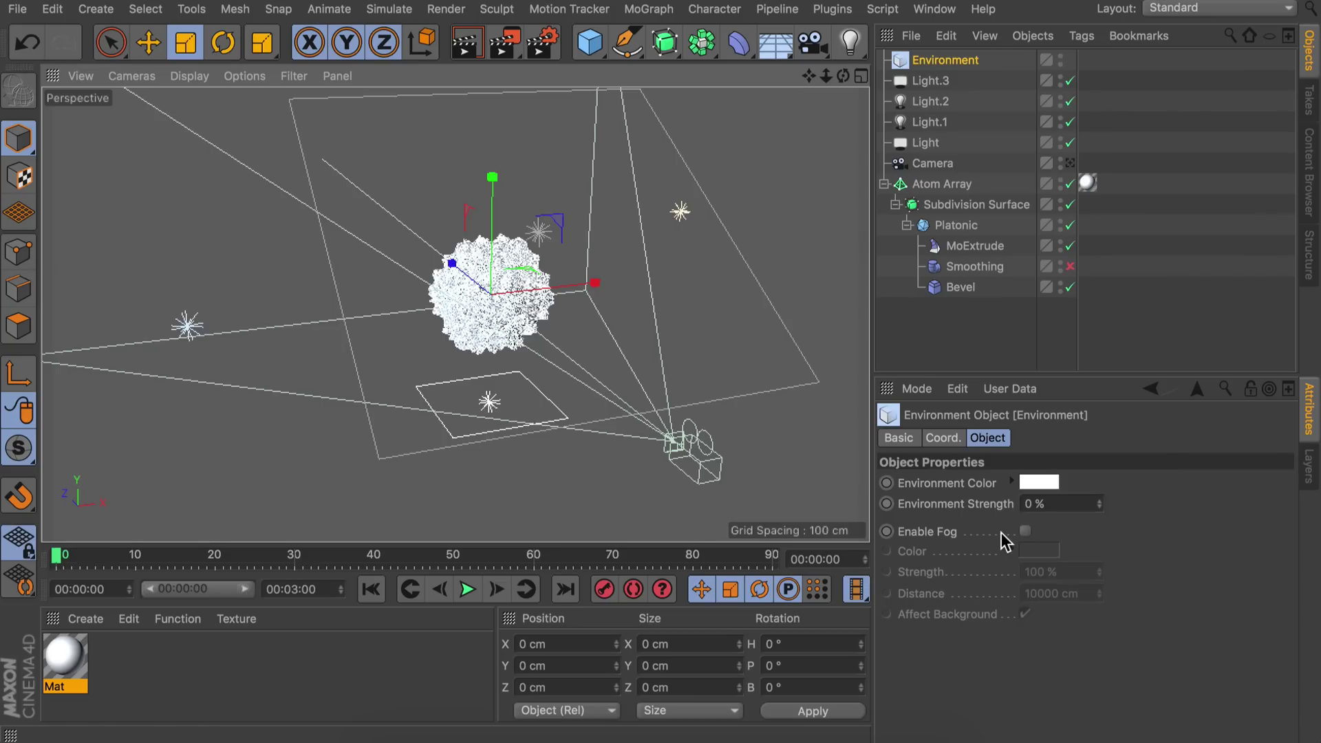
pyautogui.click(1062, 507)
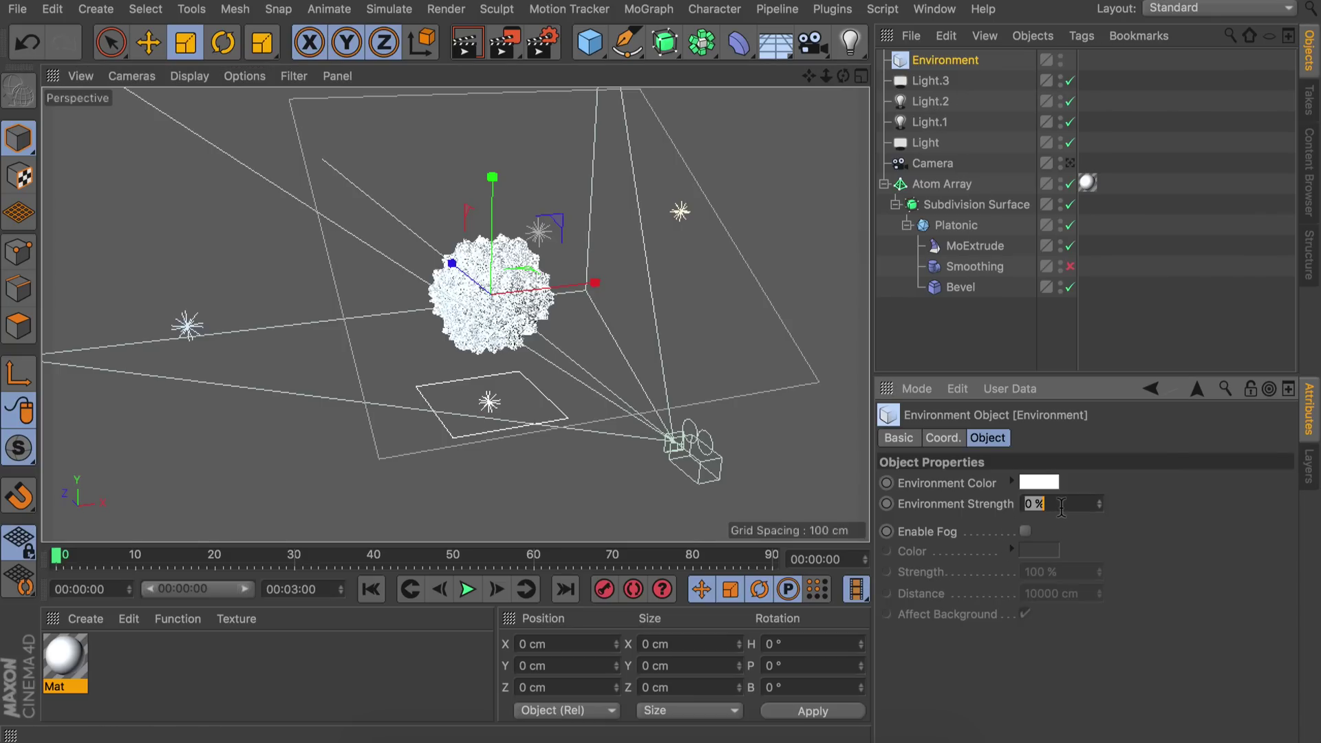
pyautogui.press('Return')
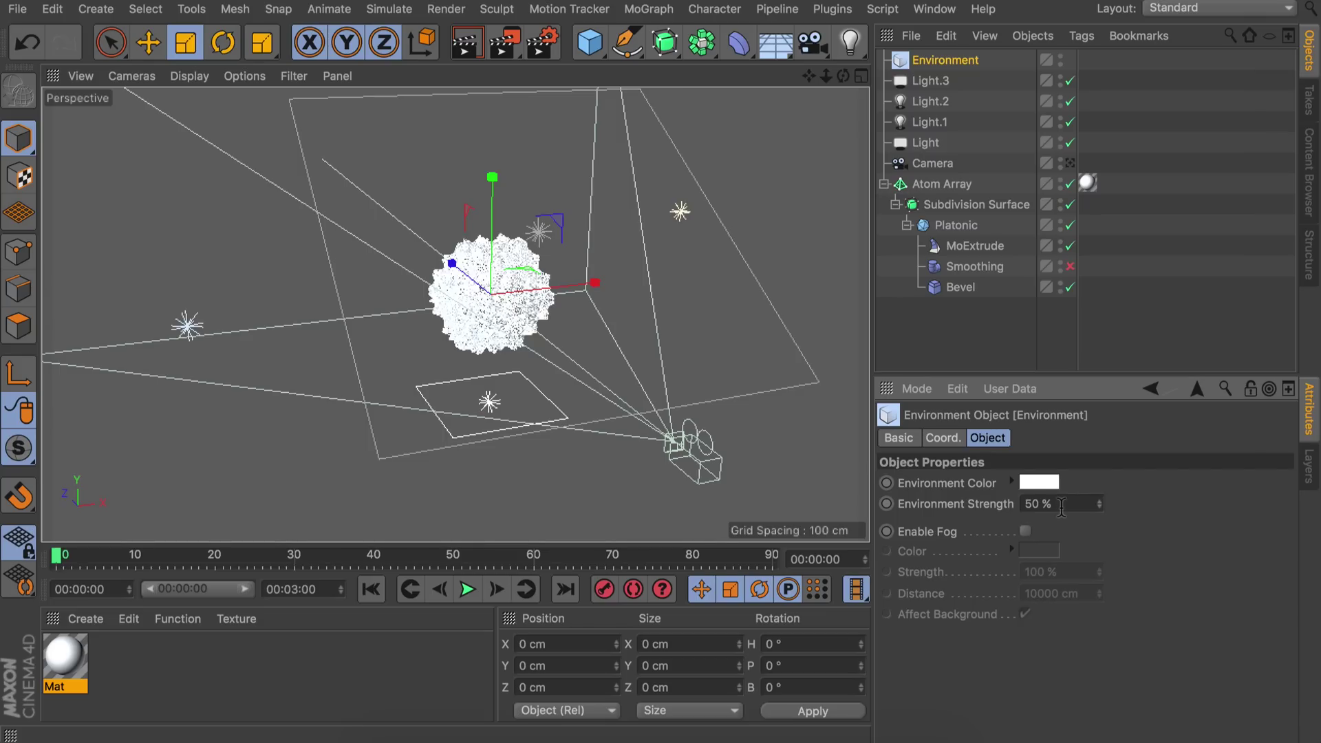
# Test-render through the scene camera, then return to the editor perspective.
pyautogui.click(1070, 163)
pyautogui.click(466, 46)
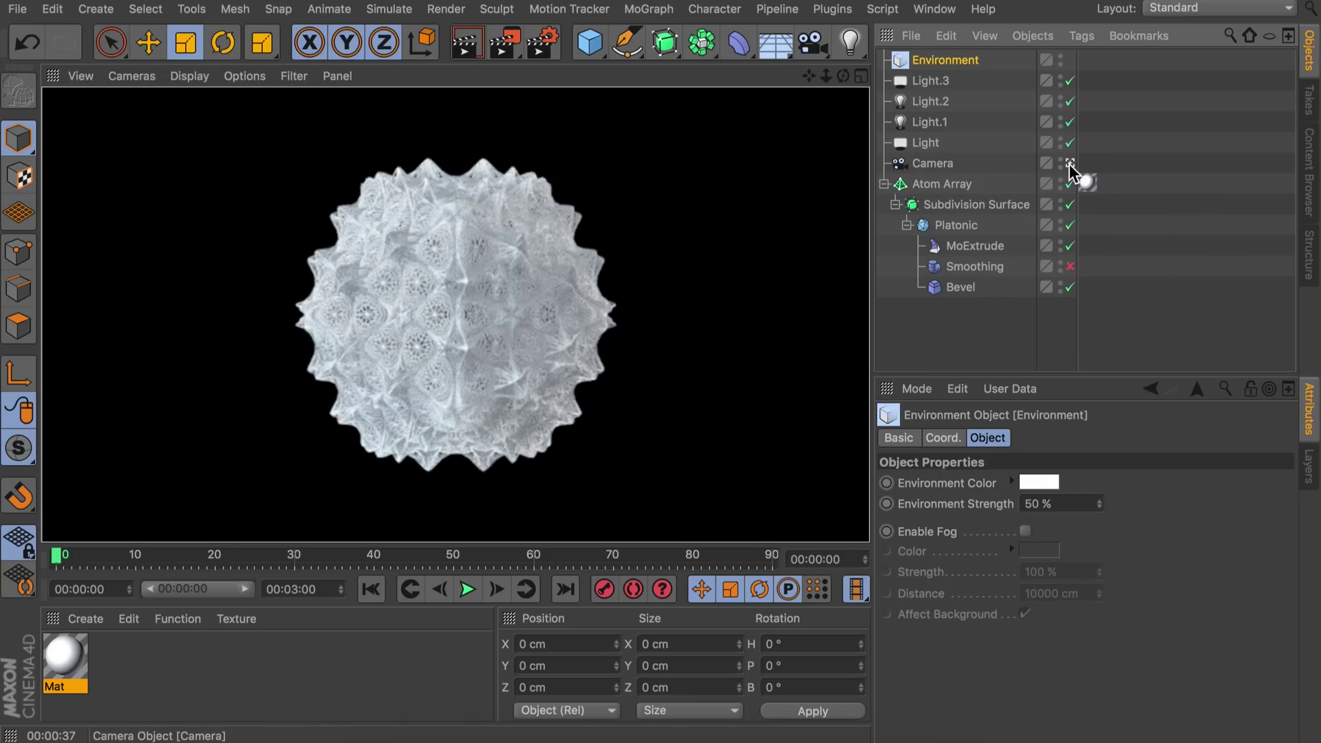
pyautogui.hotkey('ctrl', 'z')
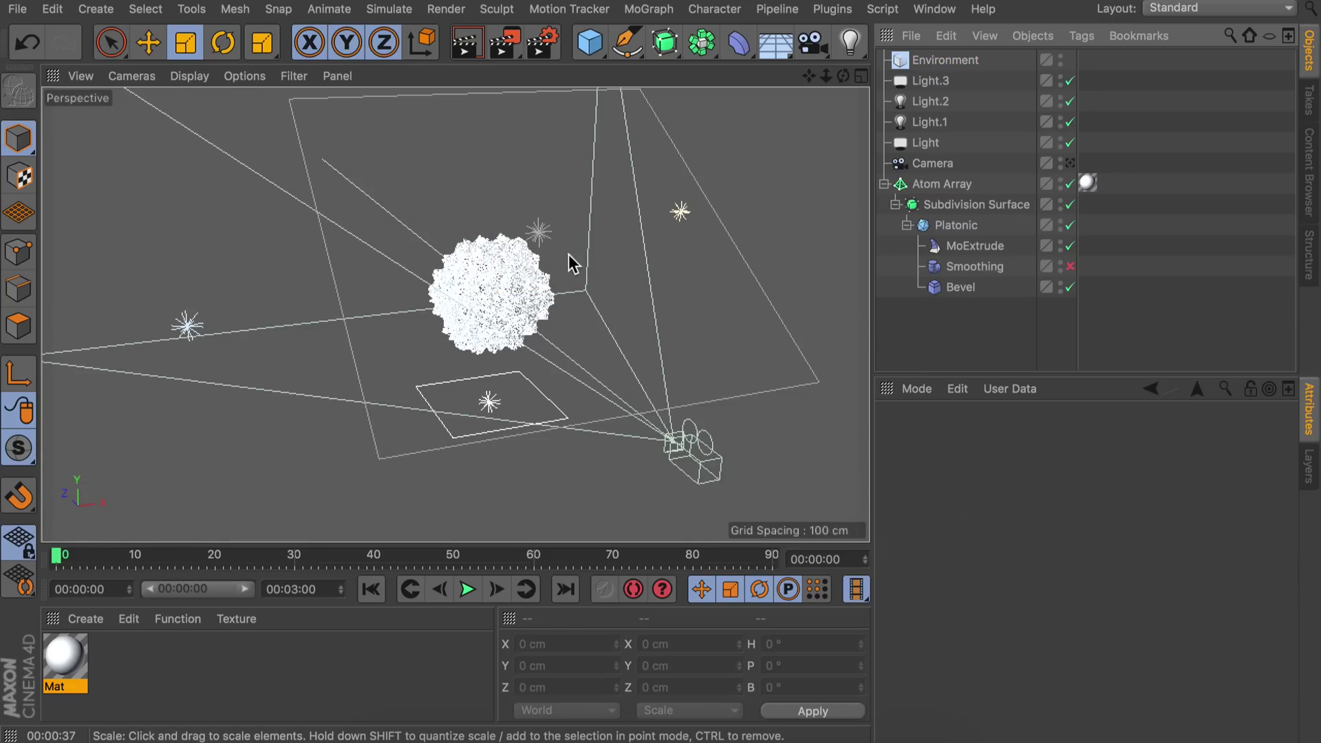
# Set the Camera's focus distance by picking the sphere's centre (about 428.7 cm).
pyautogui.click(933, 163)
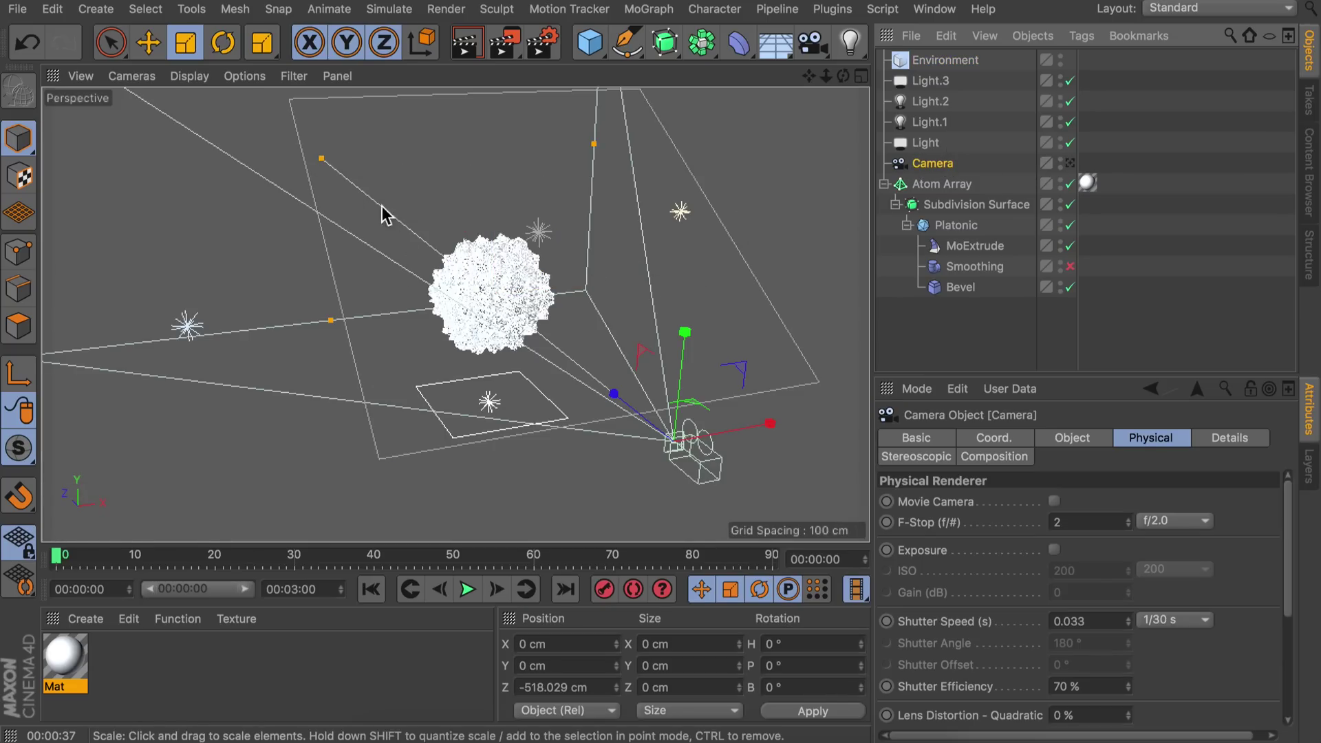
pyautogui.keyDown('alt'); pyautogui.moveTo(386, 212); pyautogui.dragTo(177, 218); pyautogui.keyUp('alt')
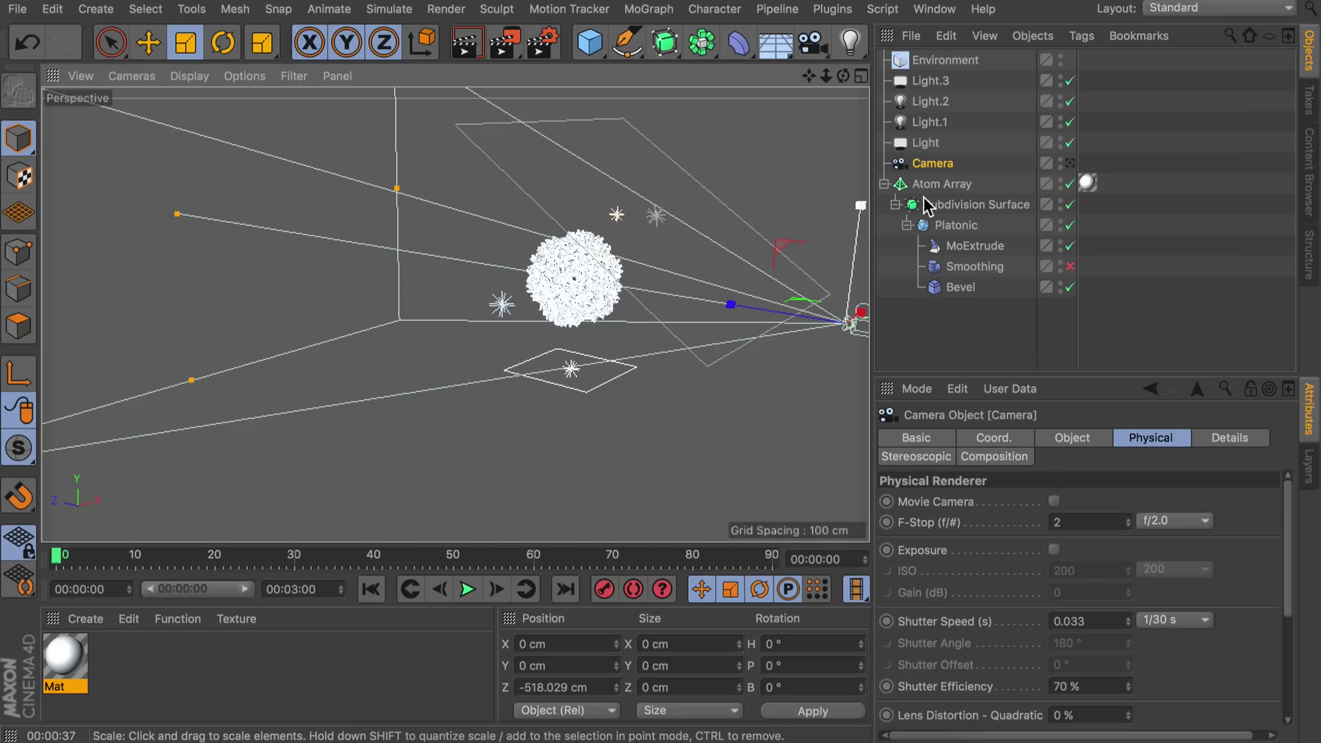
pyautogui.click(1065, 441)
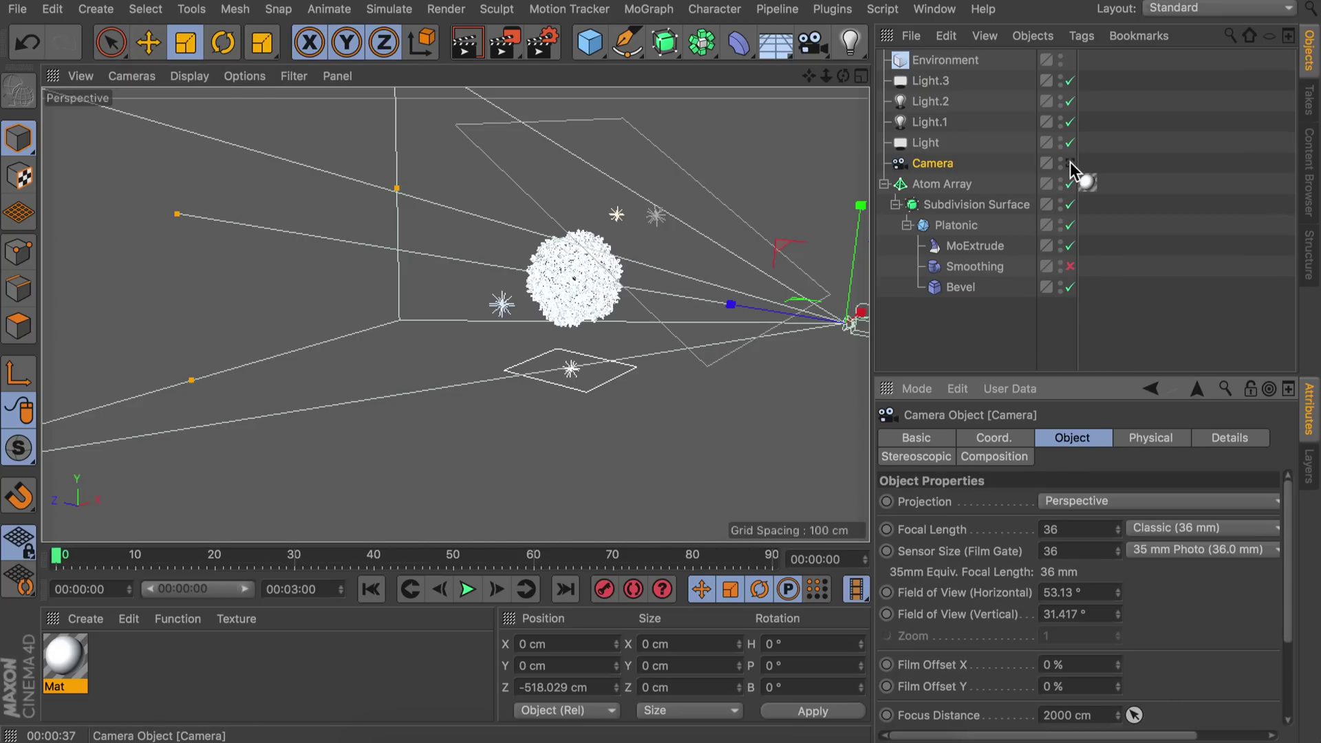
pyautogui.click(1068, 164)
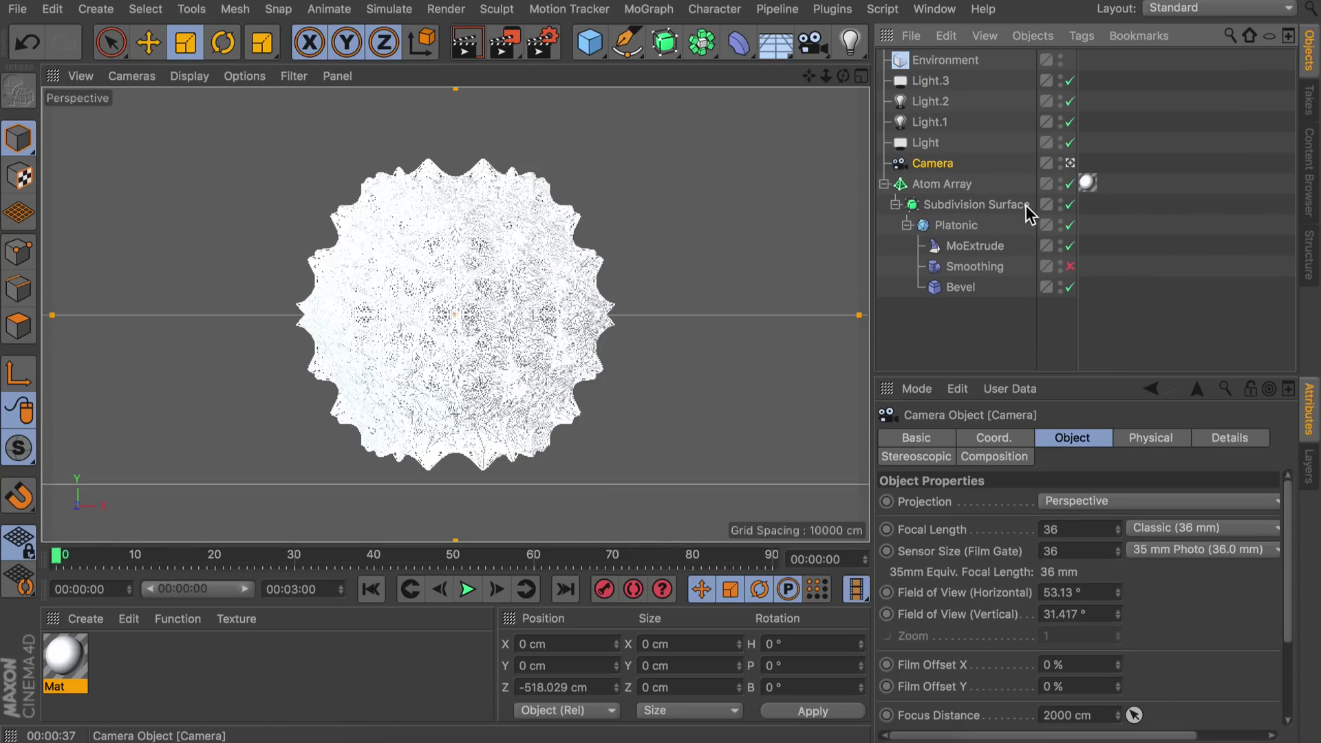
pyautogui.click(1134, 716)
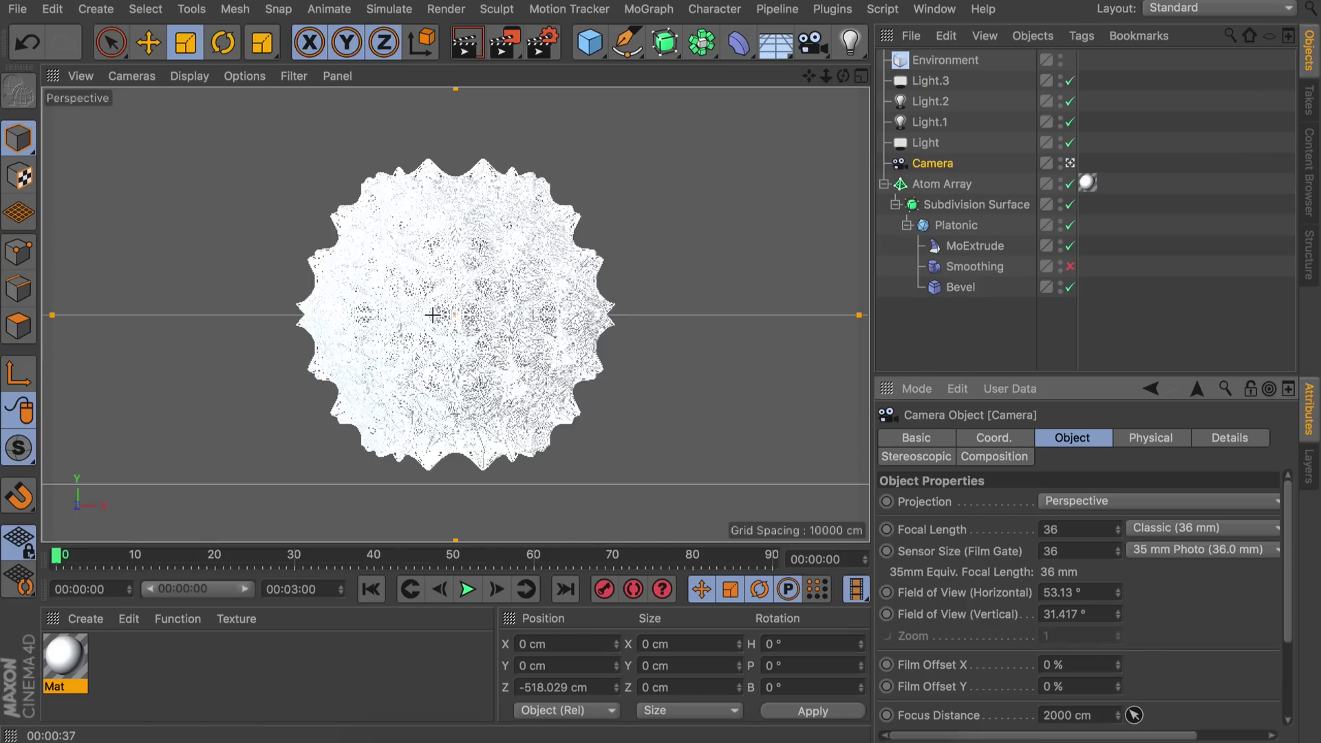
pyautogui.click(456, 305)
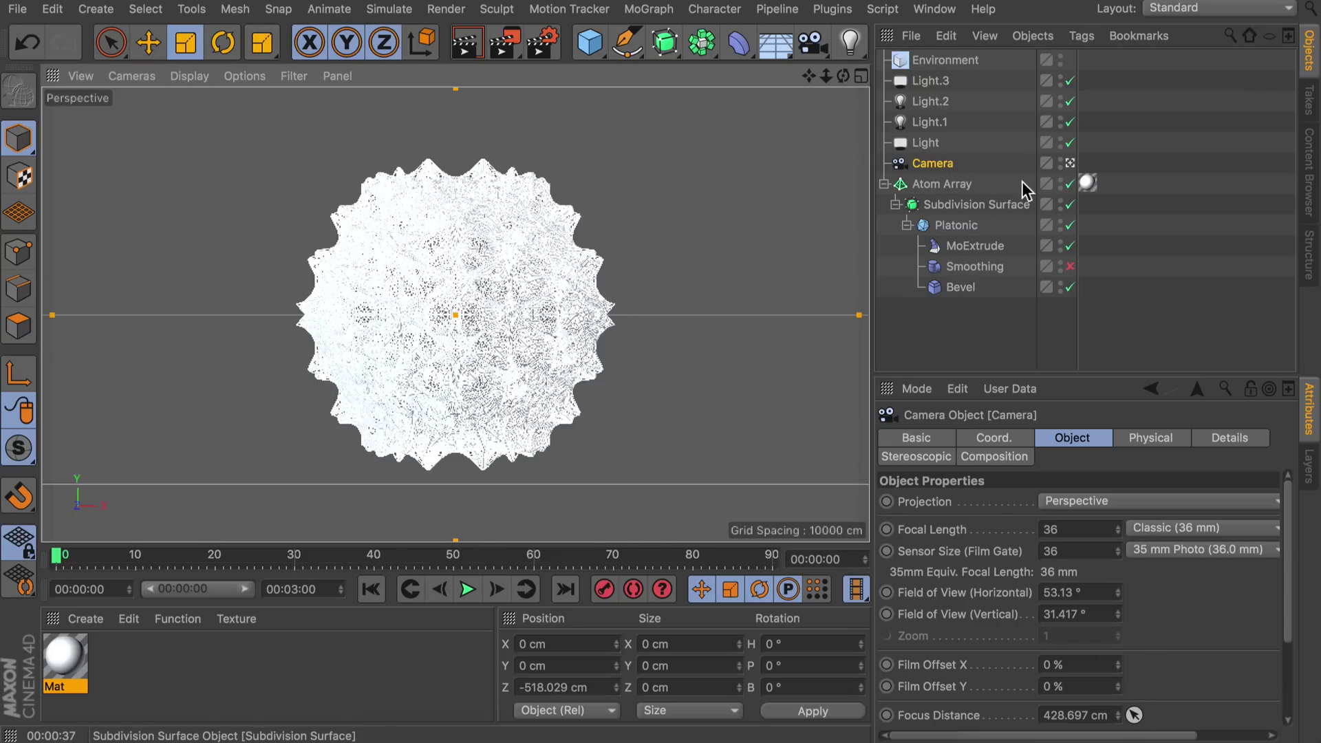
# Check the camera frustum from outside, then render a preview through the camera.
pyautogui.click(1069, 164)
pyautogui.click(1069, 165)
pyautogui.scroll(10, 671, 223)
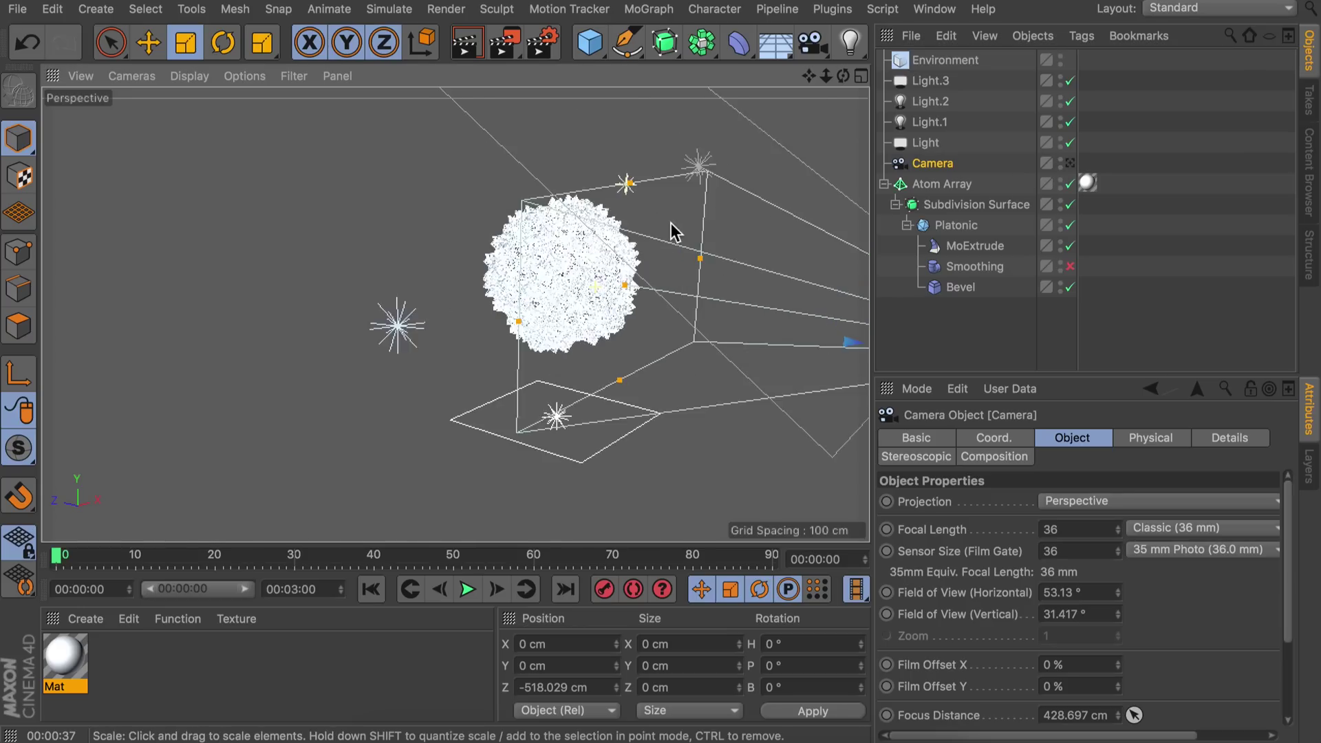
pyautogui.scroll(2, 626, 308)
pyautogui.scroll(-2, 683, 284)
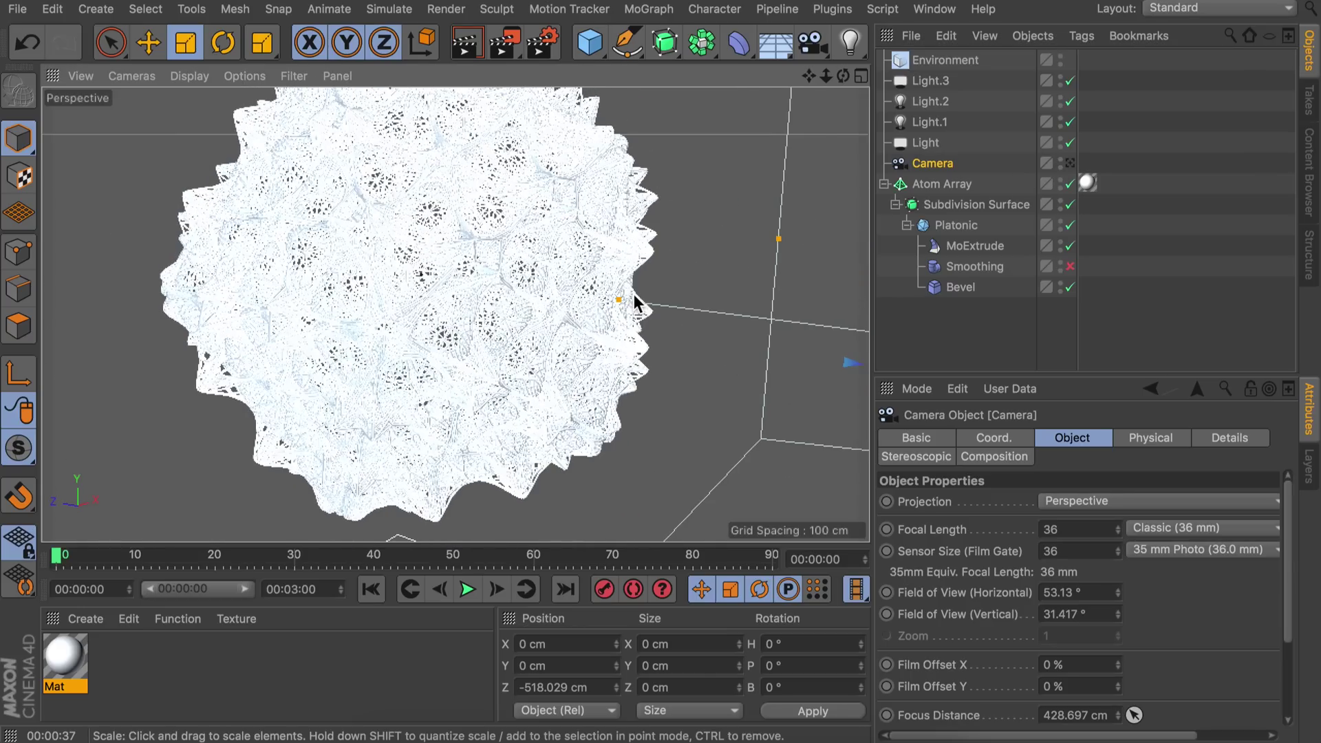
pyautogui.click(1072, 162)
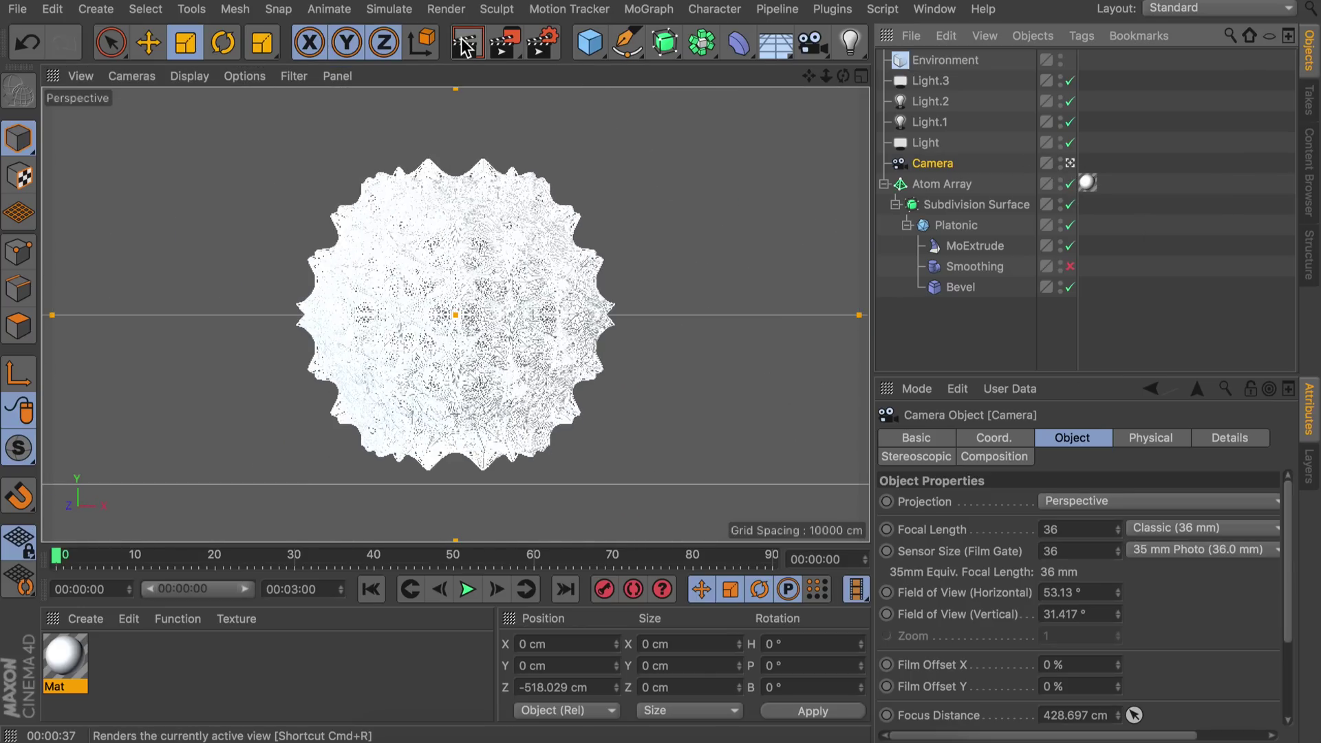
pyautogui.click(467, 45)
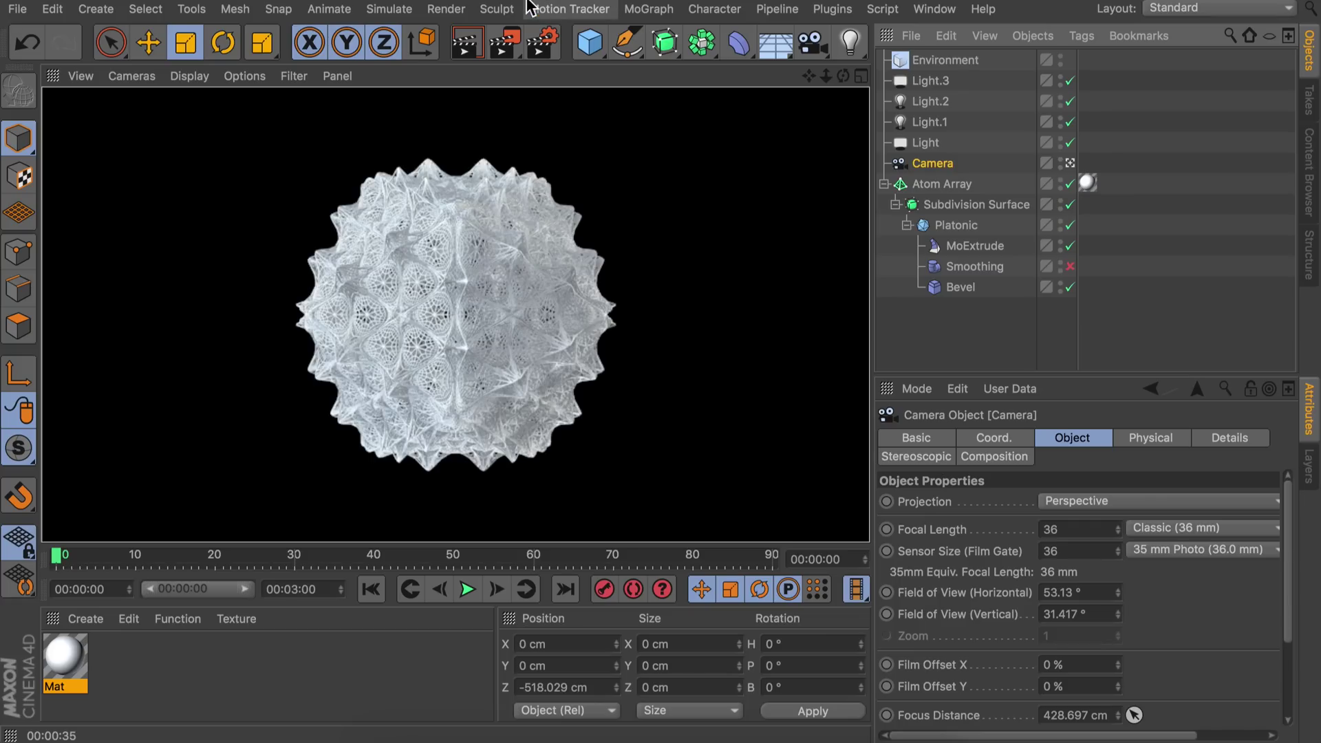
# In Render Settings > Save, set Format to PNG and enable Alpha Channel.
pyautogui.click(543, 45)
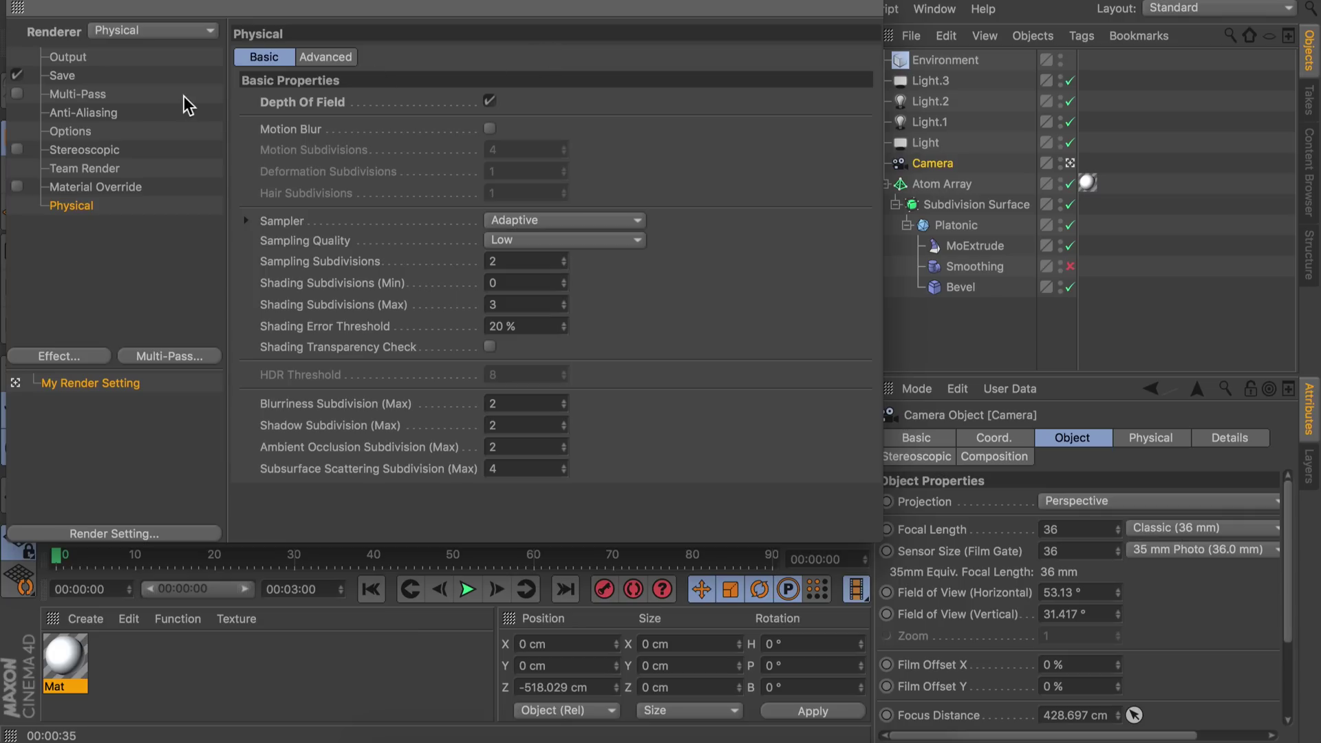
pyautogui.click(69, 56)
pyautogui.click(63, 77)
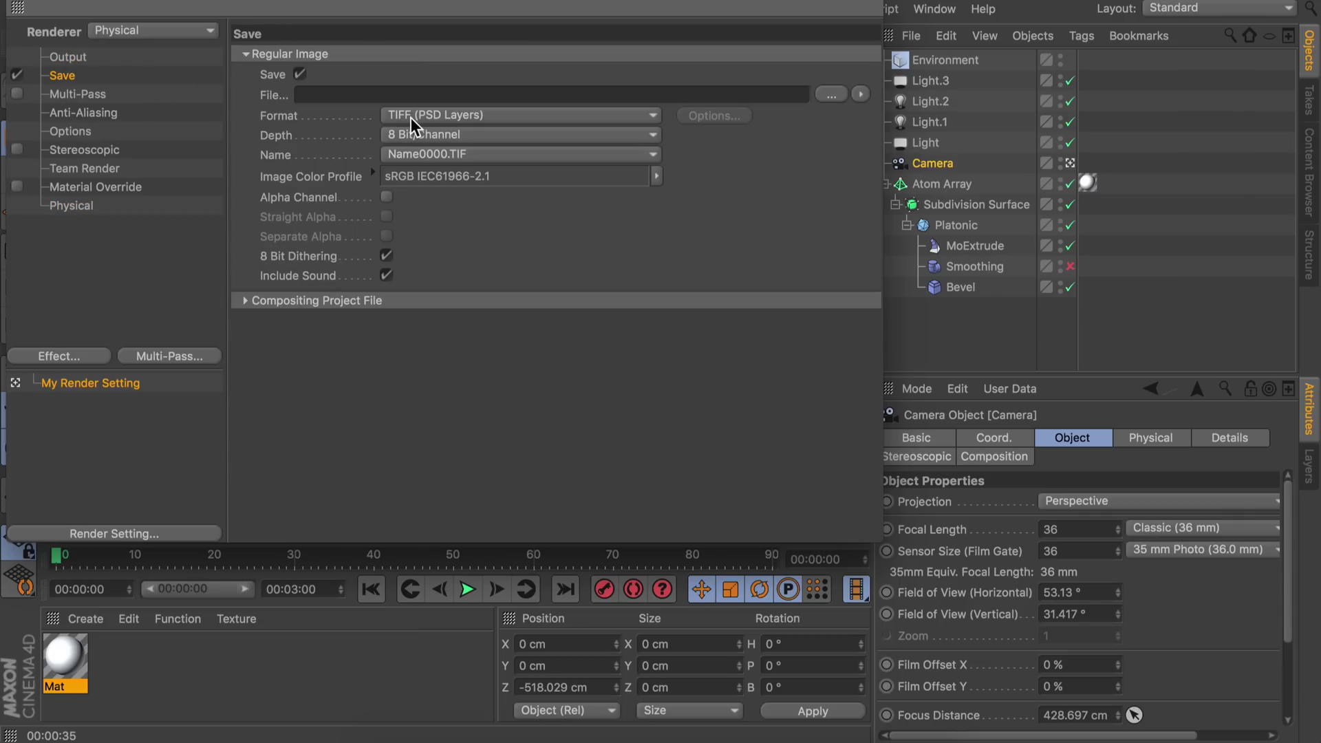
pyautogui.click(413, 117)
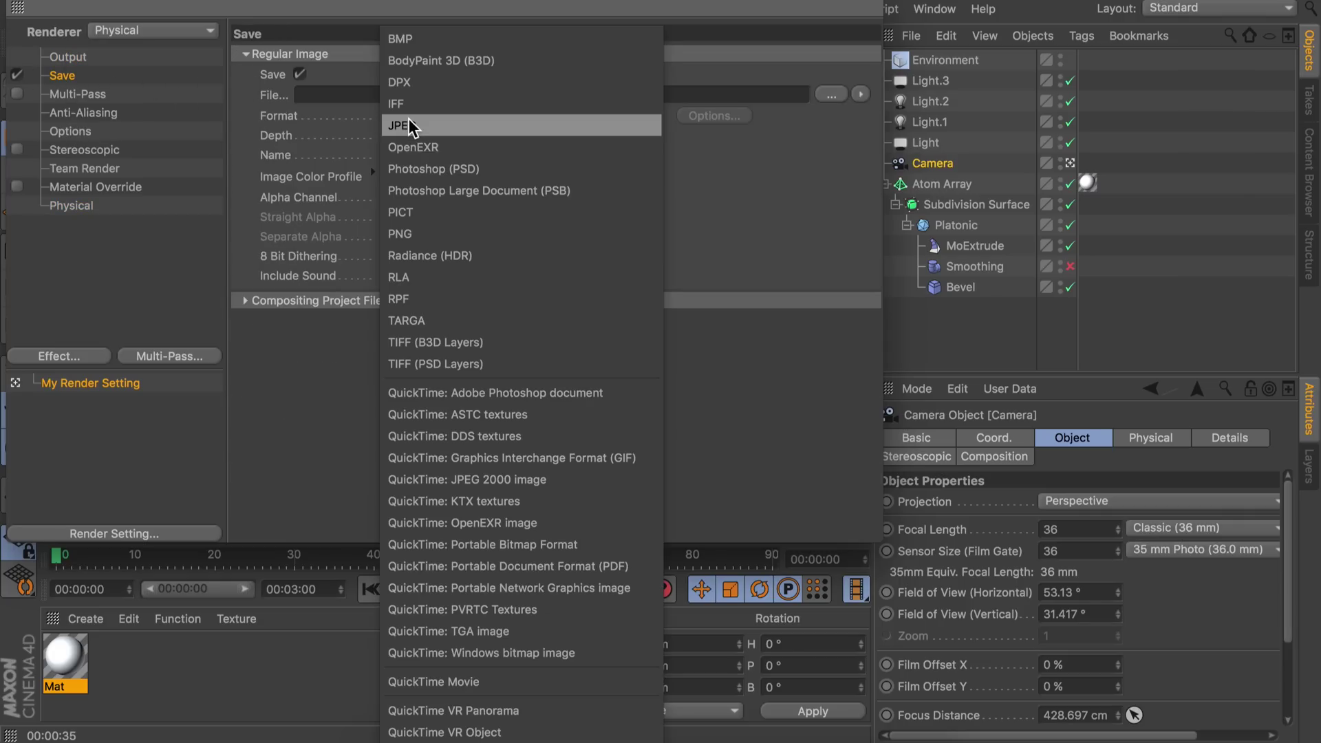
pyautogui.click(418, 234)
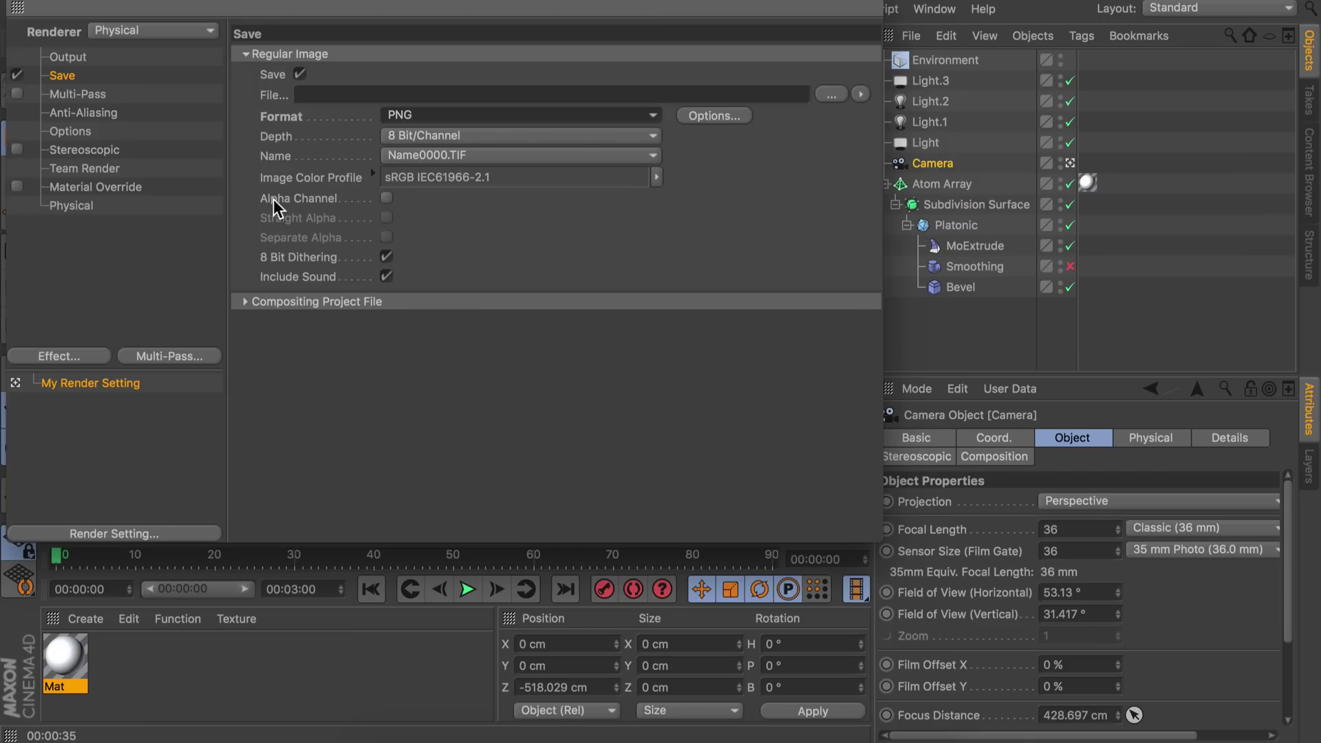
pyautogui.click(386, 200)
# Close the Render Settings window.
pyautogui.click(17, 6)
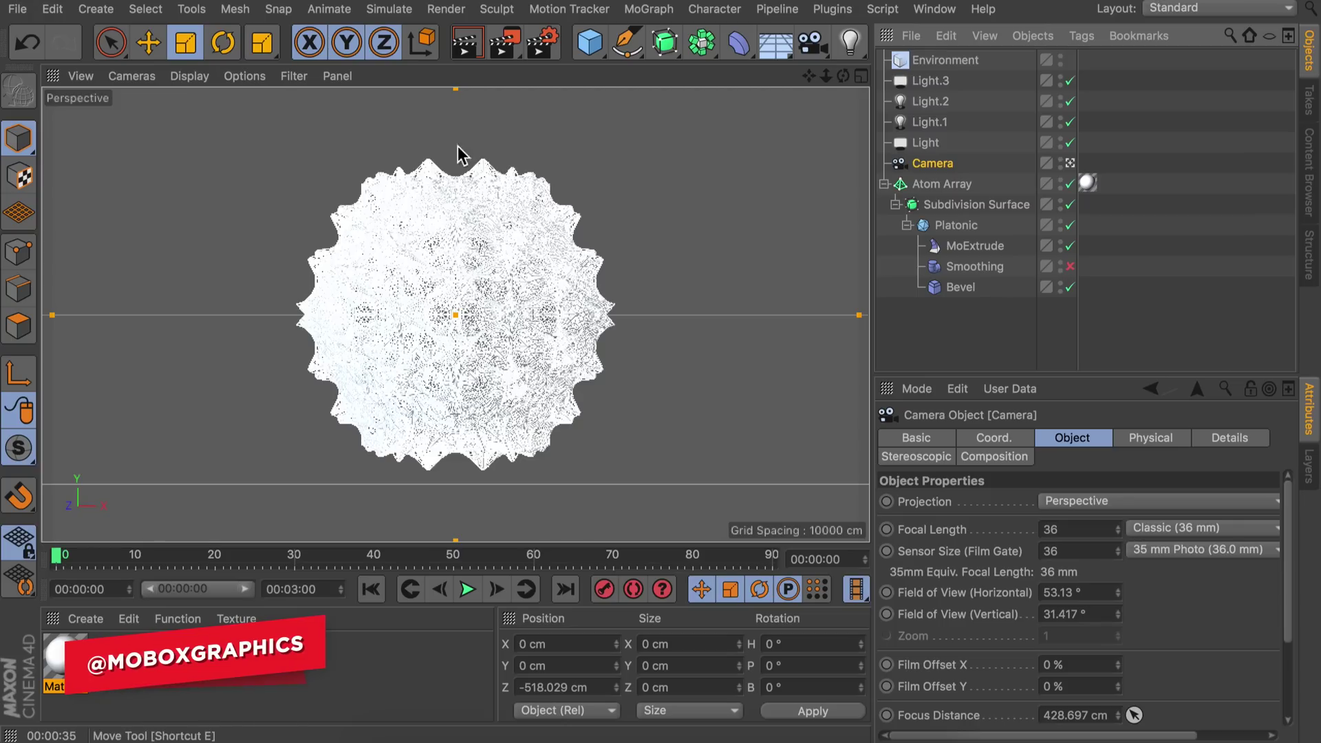